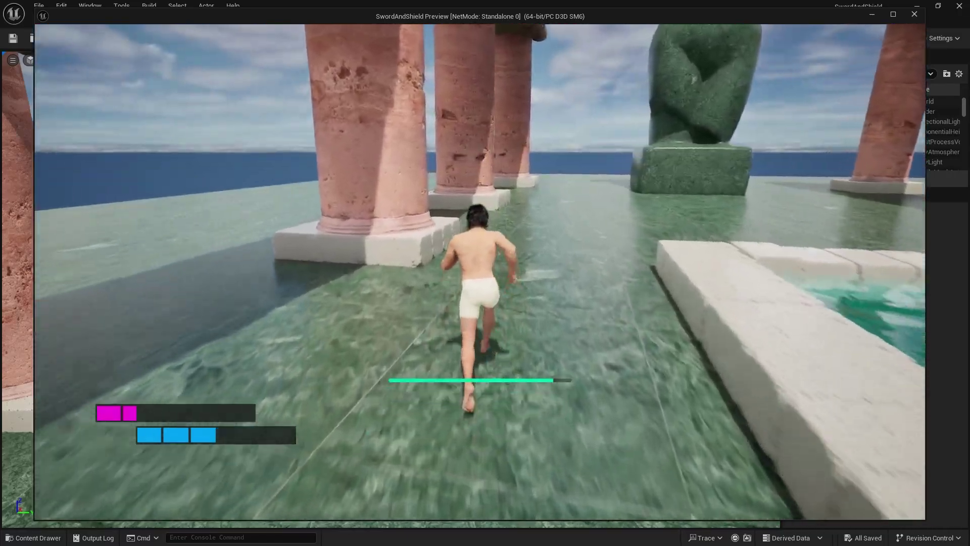
Run and jump the character around the arena in the game preview to view the HUD bars, and end the preview.
key(d)
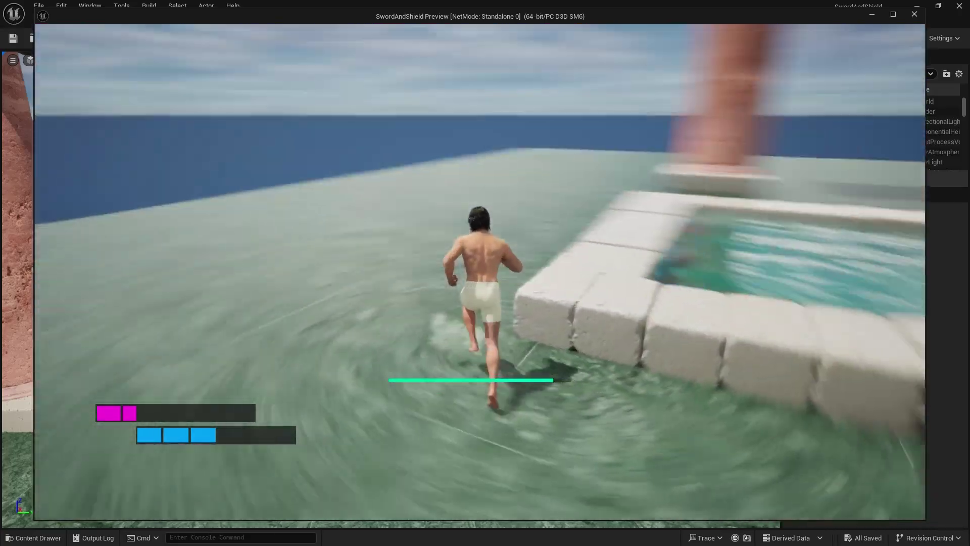
key(space)
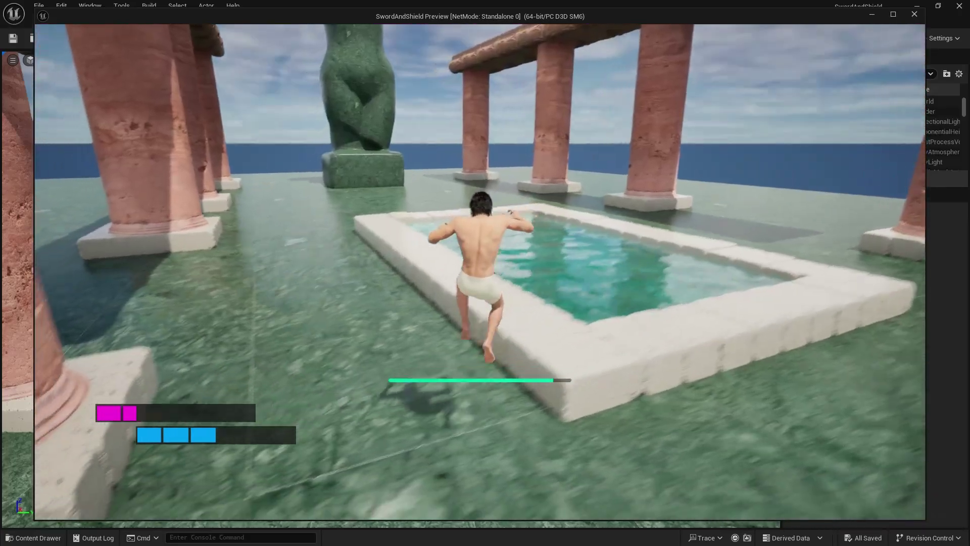
key(space)
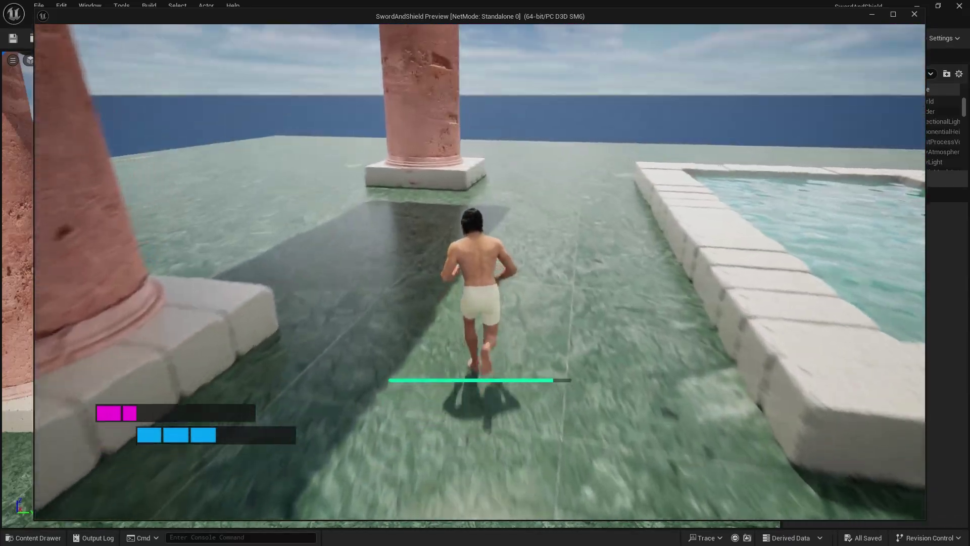
key(Escape)
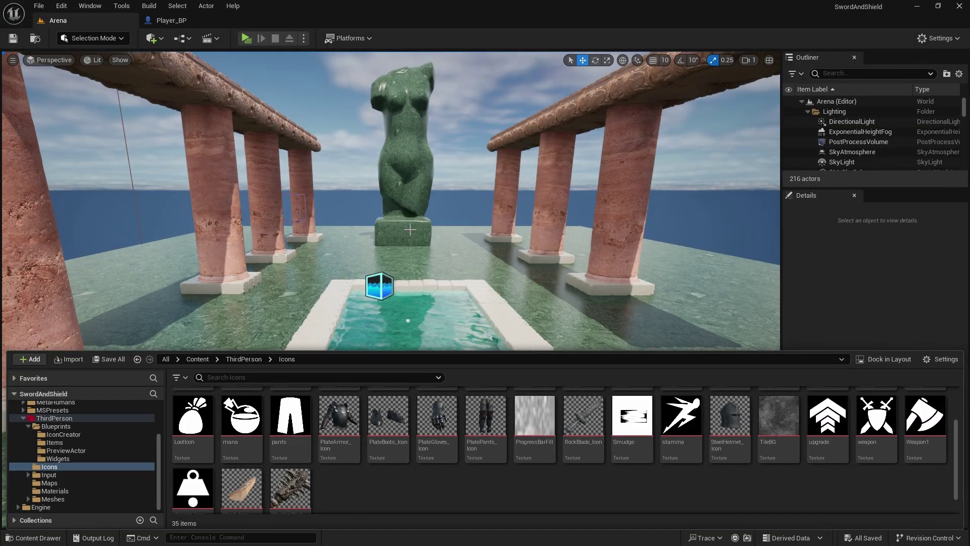
Look over the ProgressBarFill and TileBG textures in the Icons folder and open TileBG for editing.
scroll(448, 448, up, 2)
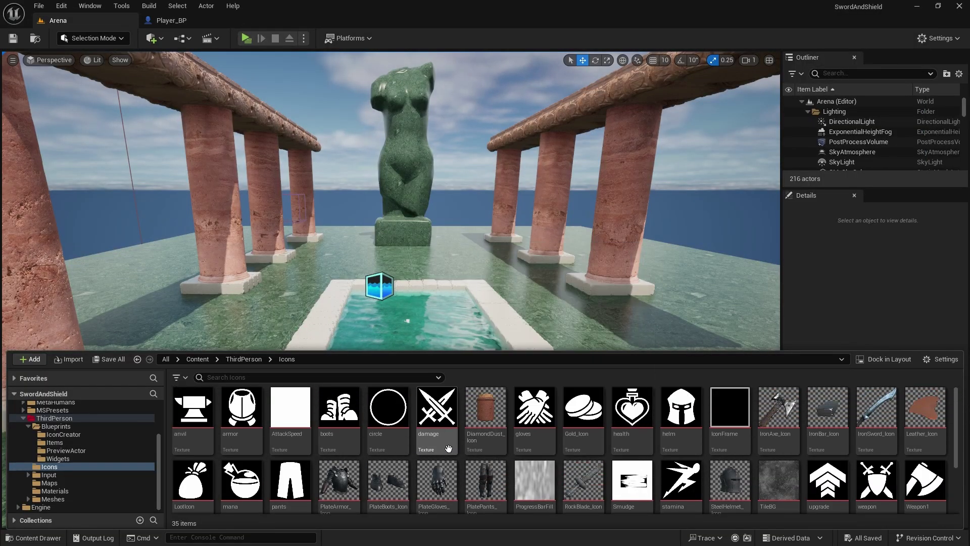
scroll(465, 462, down, 2)
scroll(531, 483, up, 1)
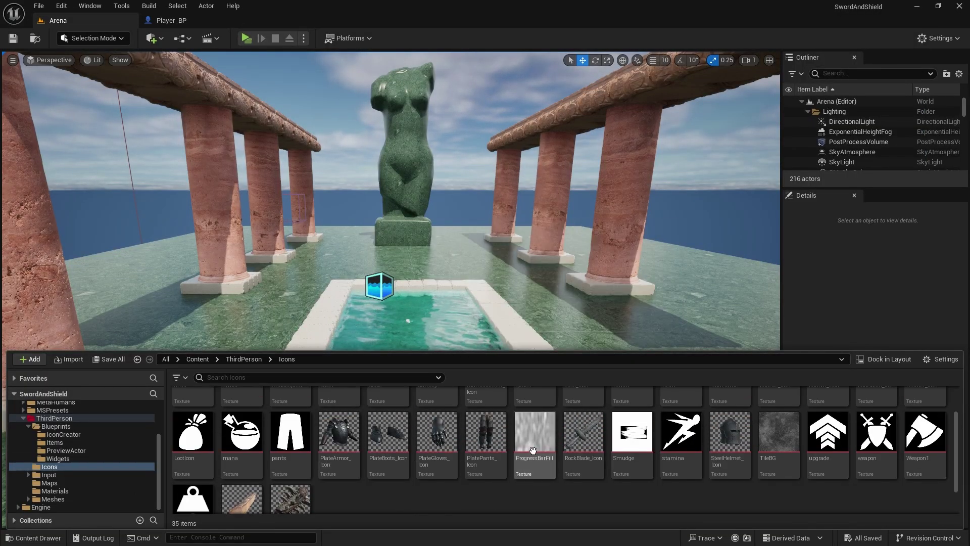
click(533, 449)
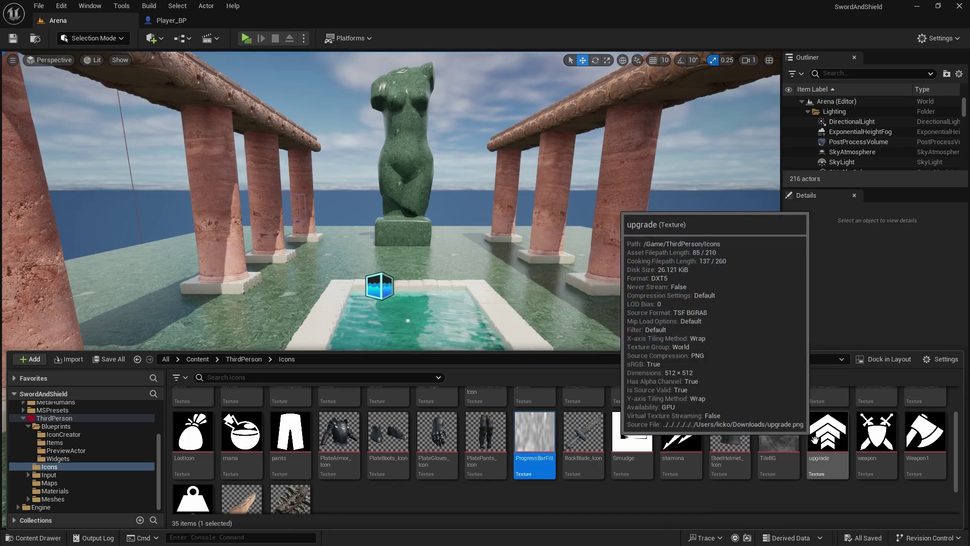
click(778, 440)
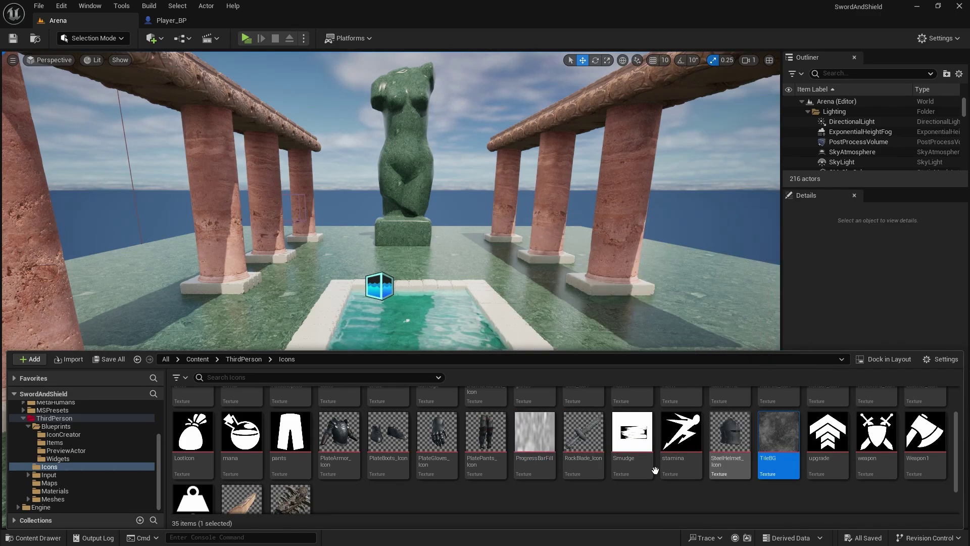
click(532, 443)
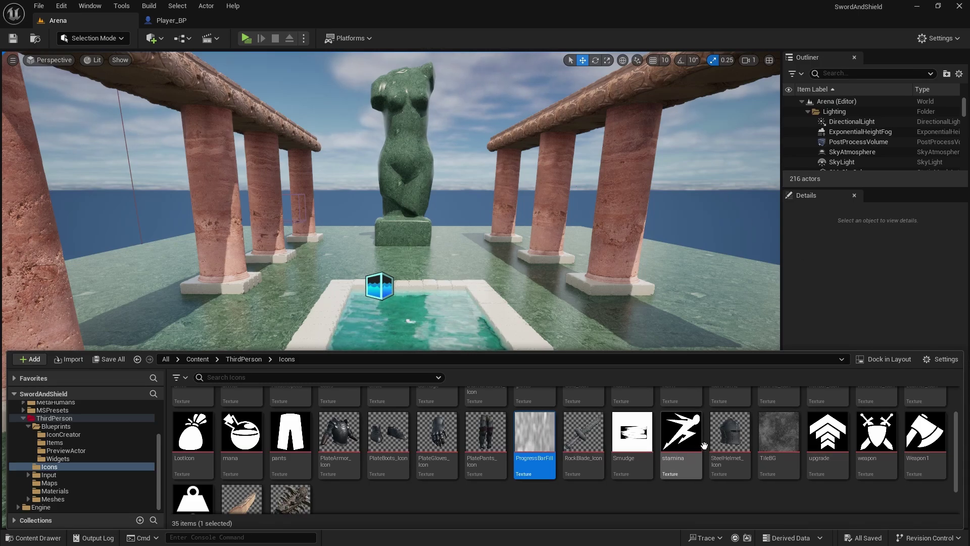
double_click(778, 414)
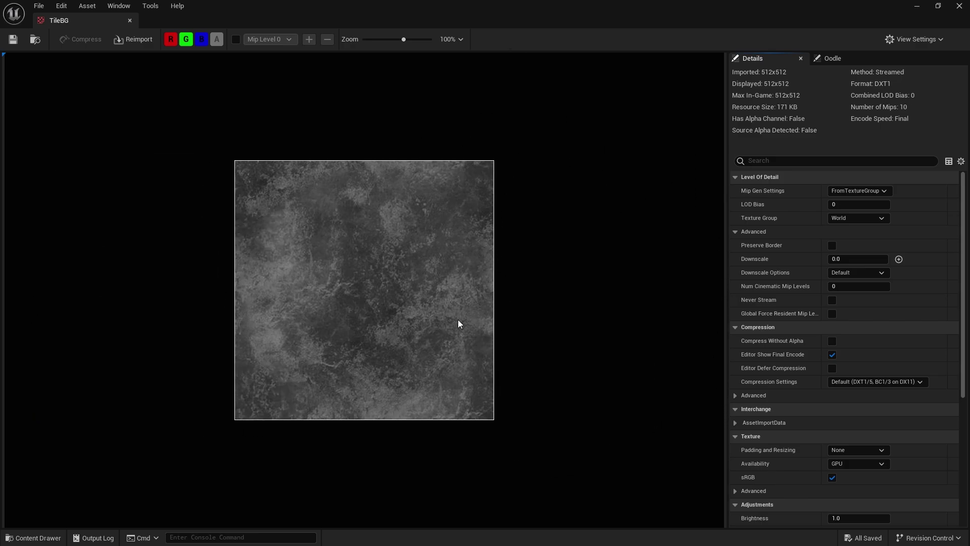
Set the TileBG texture's Brightness Curve to 0.1, save the texture and close its editor.
scroll(440, 308, down, 1)
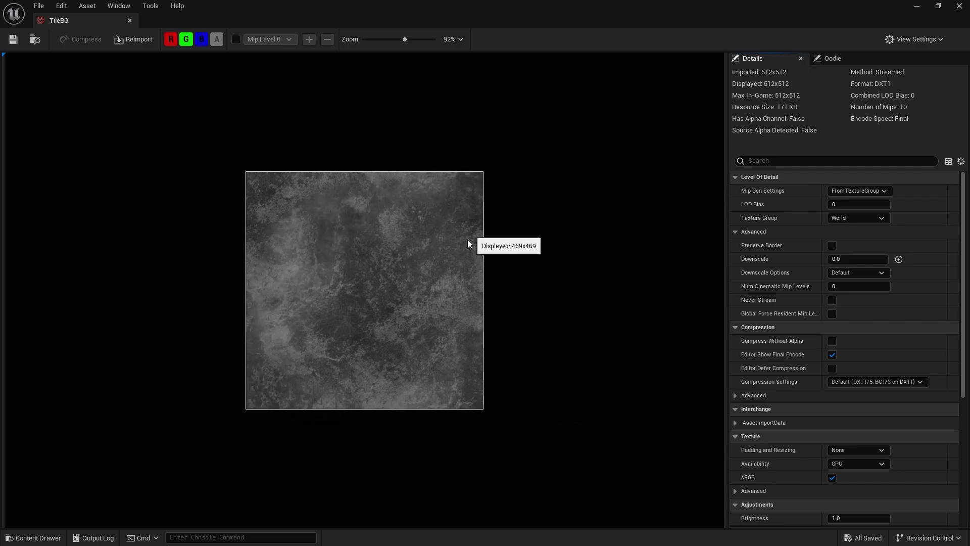
scroll(823, 365, down, 5)
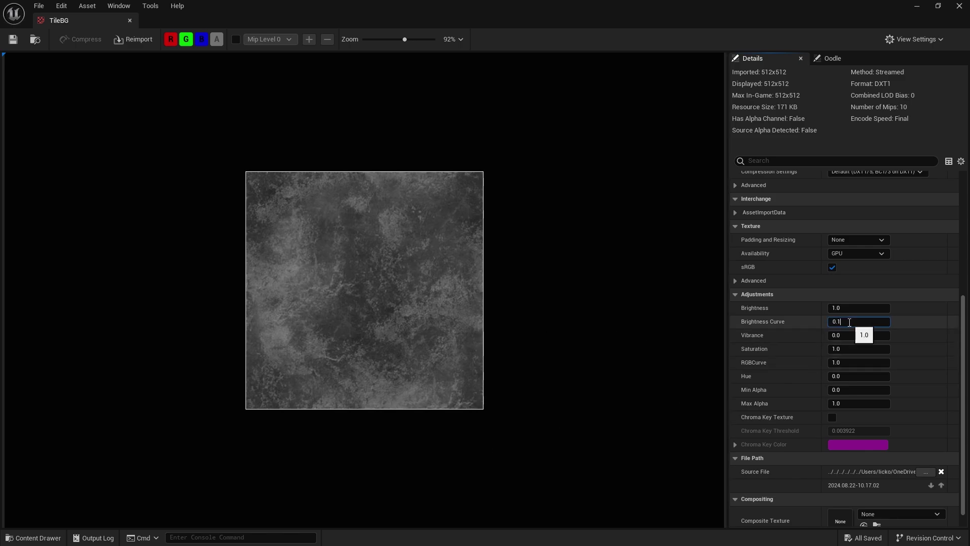
key(Return)
scroll(391, 273, up, 3)
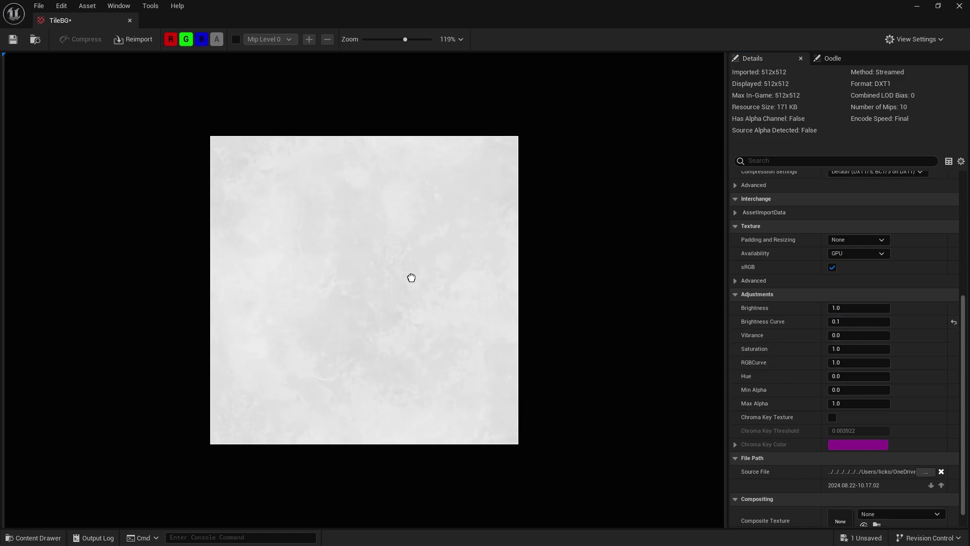
scroll(310, 199, up, 5)
scroll(201, 201, down, 3)
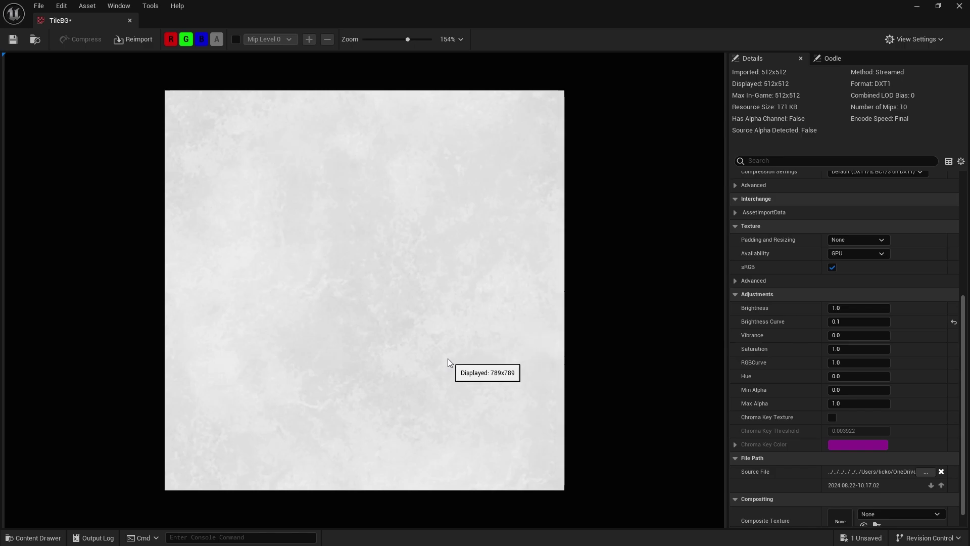
click(14, 40)
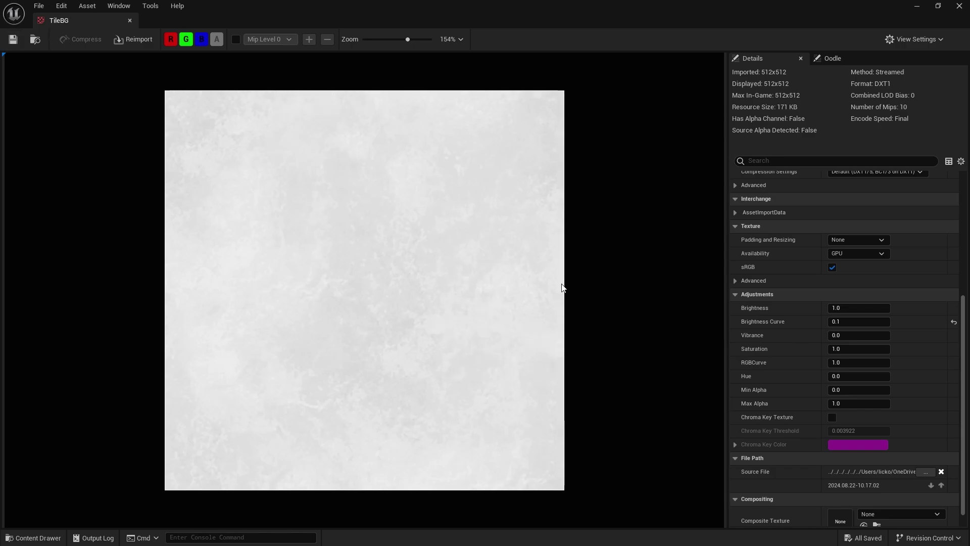
click(130, 22)
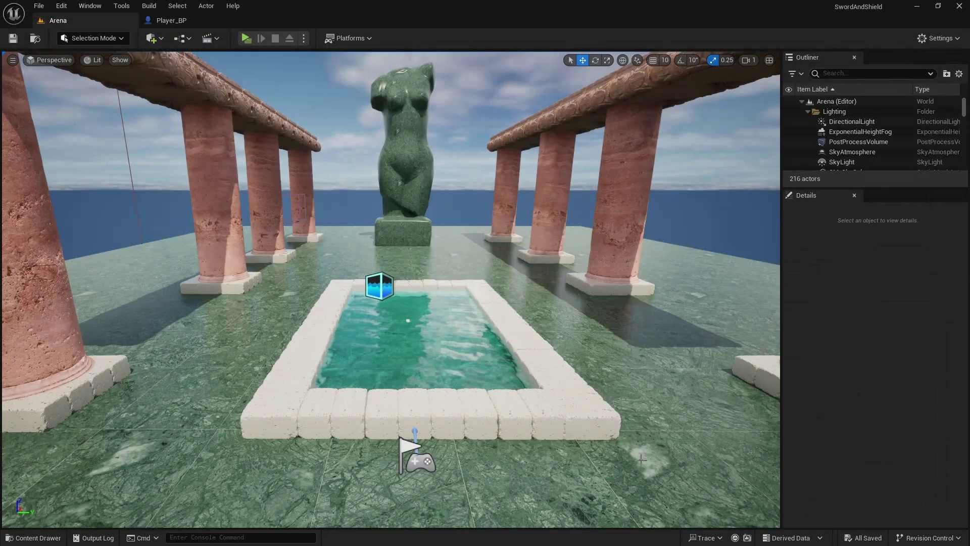
Open the ProgressBarFill texture from the Icons folder, set its Brightness Curve to 0.1 and save it.
key(ctrl+space)
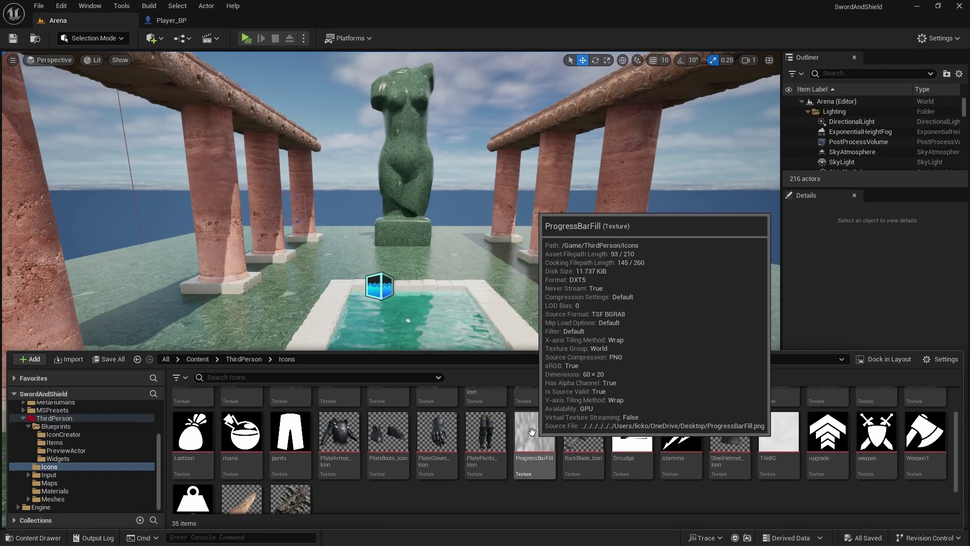
double_click(537, 434)
scroll(360, 322, up, 4)
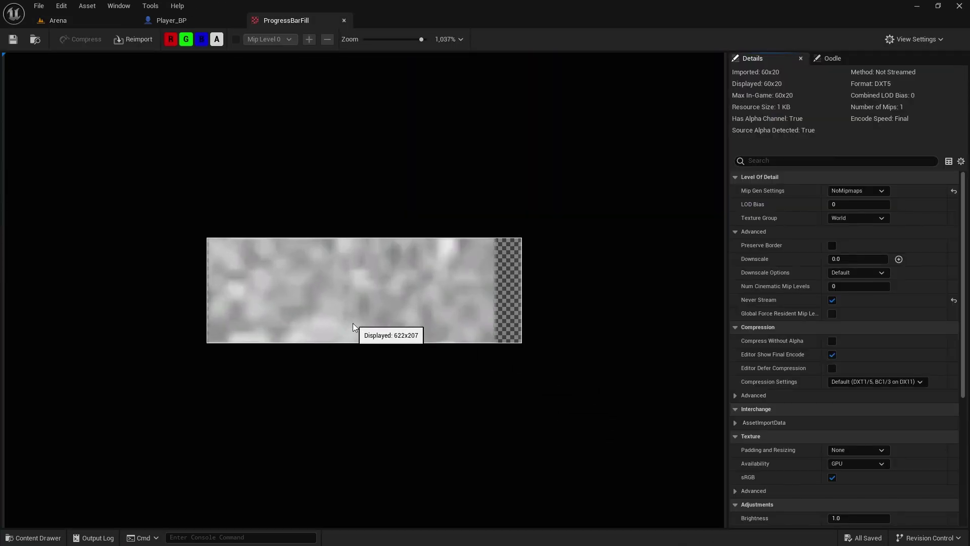
scroll(889, 314, down, 5)
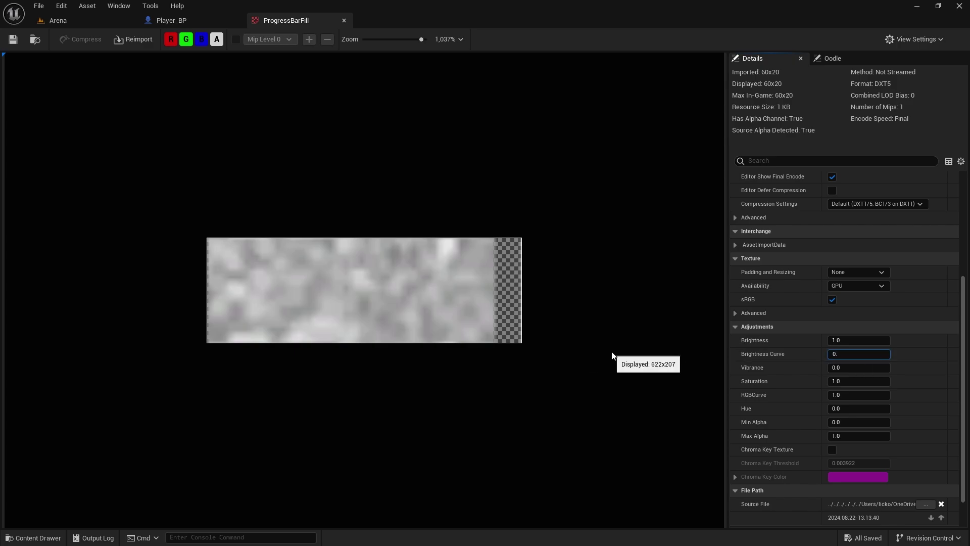
key(Return)
scroll(386, 342, up, 2)
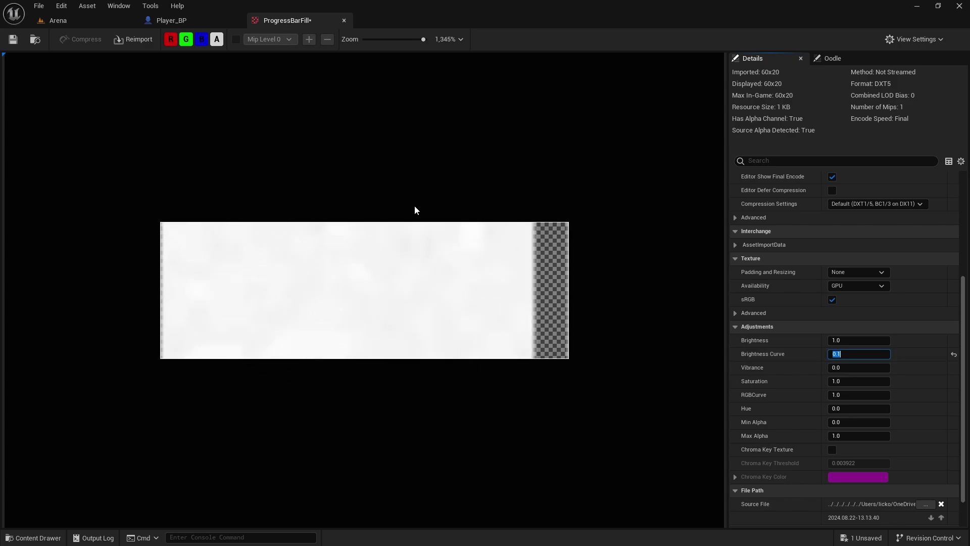
scroll(415, 217, up, 1)
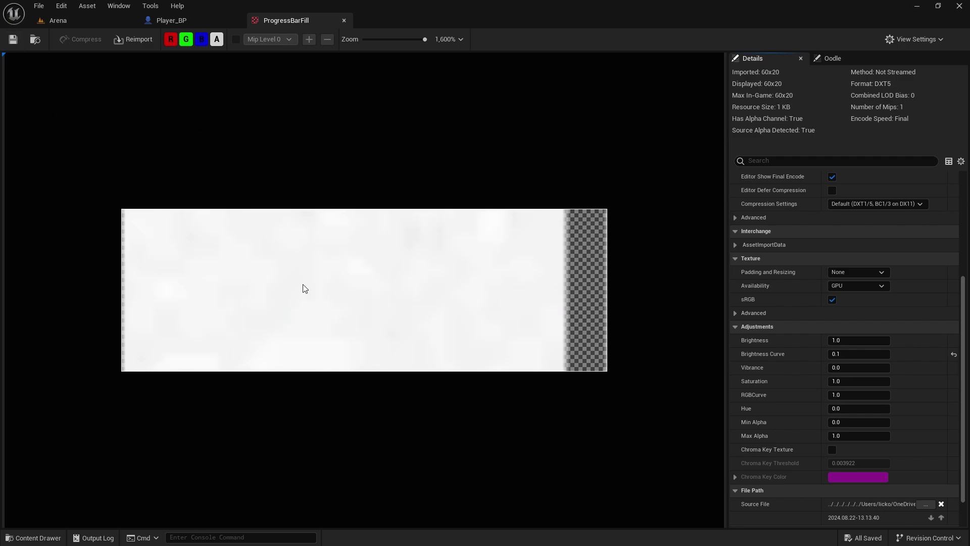
Switch to the Player_BP event graph and browse the project content to the ThirdPerson/Blueprints/Widgets folder.
click(169, 24)
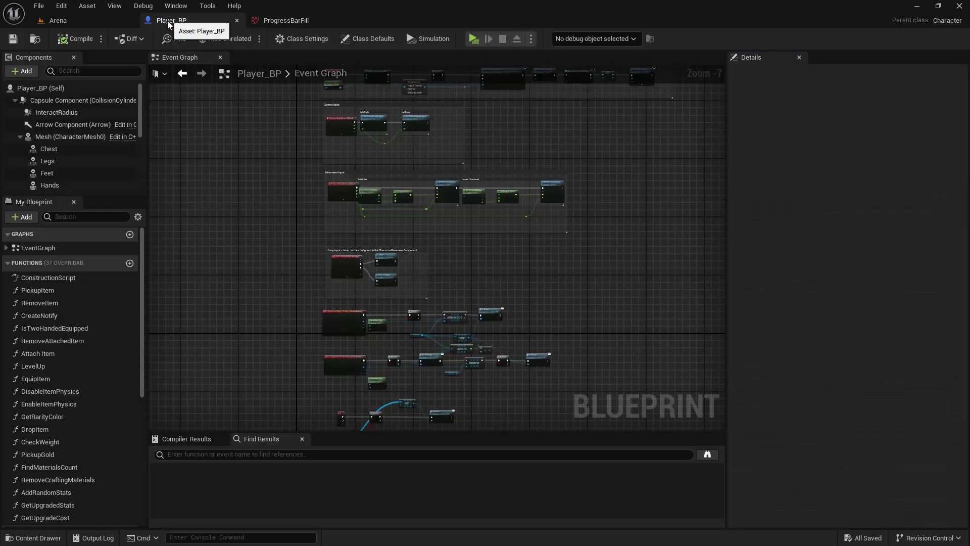
right_drag(270, 265, 293, 126)
key(ctrl+space)
click(244, 353)
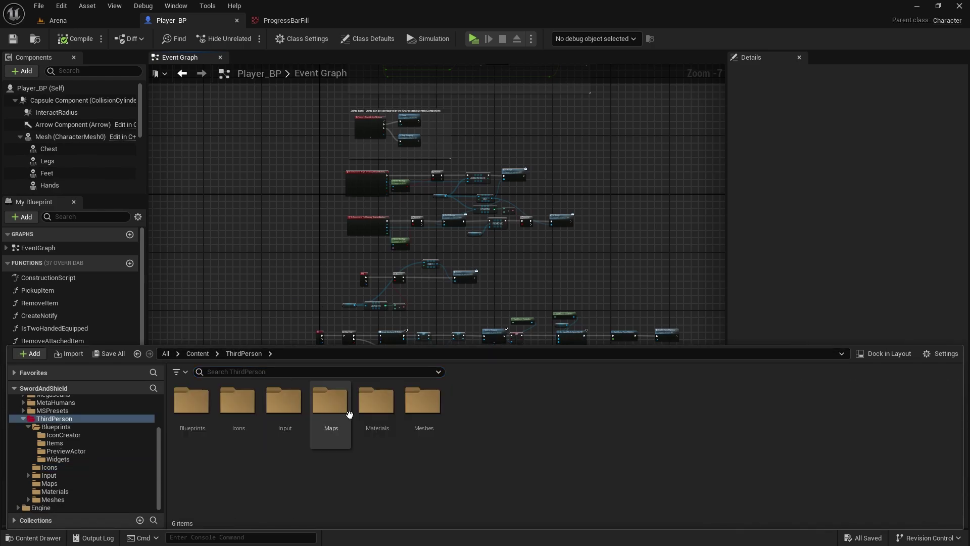
double_click(212, 406)
double_click(338, 401)
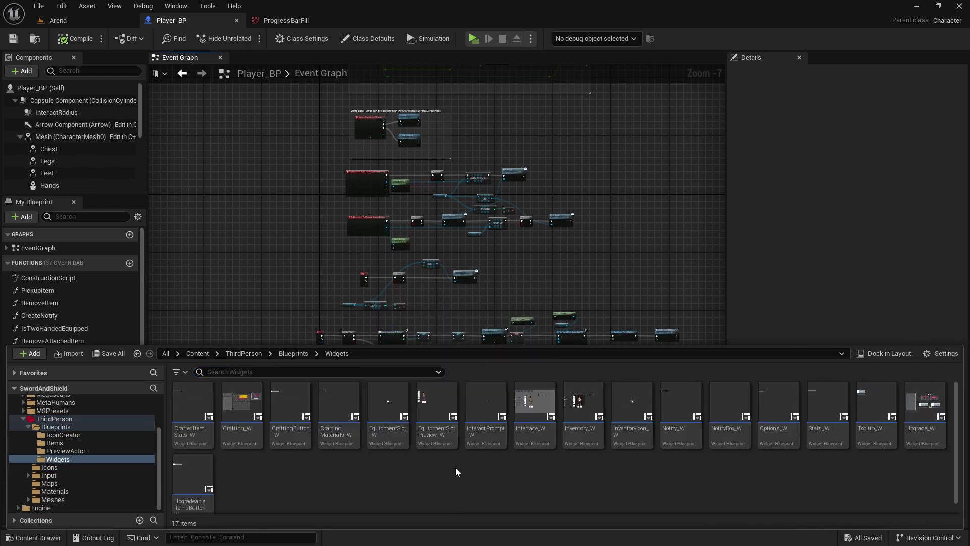
Create a widget blueprint based on User Widget in the Widgets folder and name it PlayerHUD_W.
right_click(261, 481)
mouse_move(309, 470)
mouse_move(321, 450)
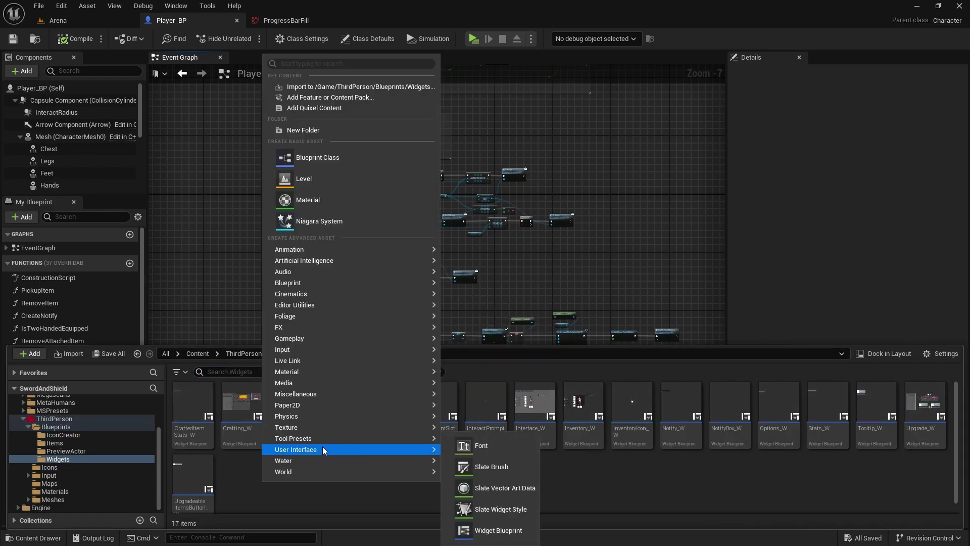
click(485, 532)
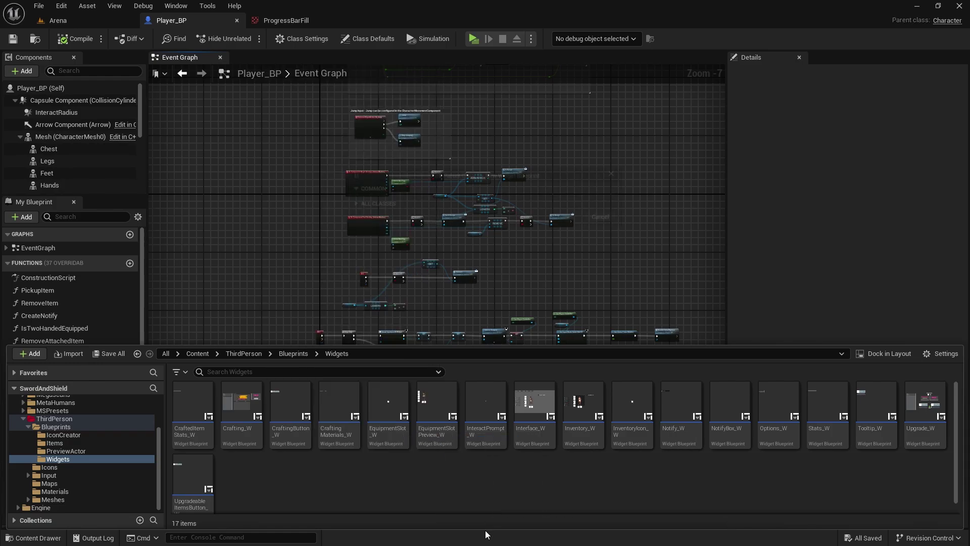
click(380, 206)
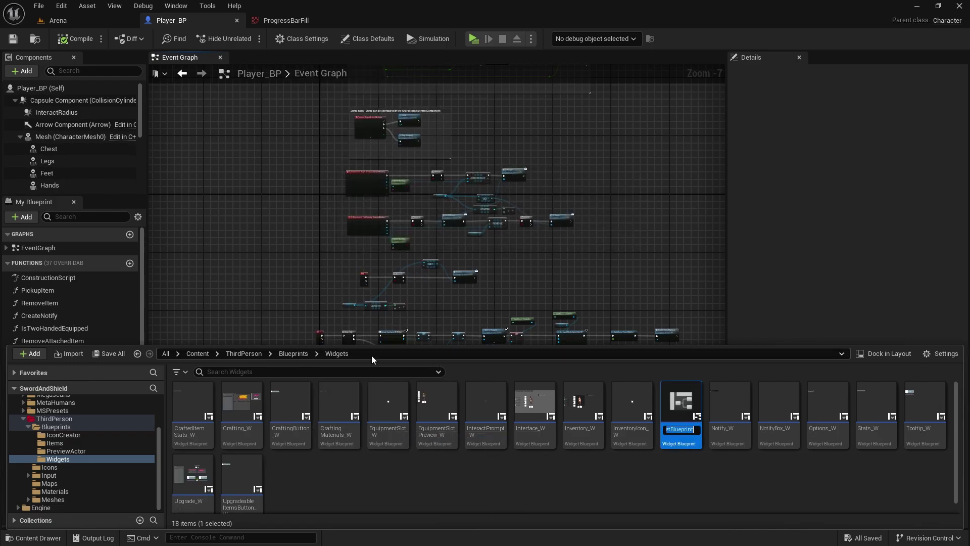
text(PlayerHUD)
key(Return)
text(_W)
key(Return)
Open PlayerHUD_W, add a Canvas Panel as its root widget, and compile and save the blueprint.
double_click(827, 407)
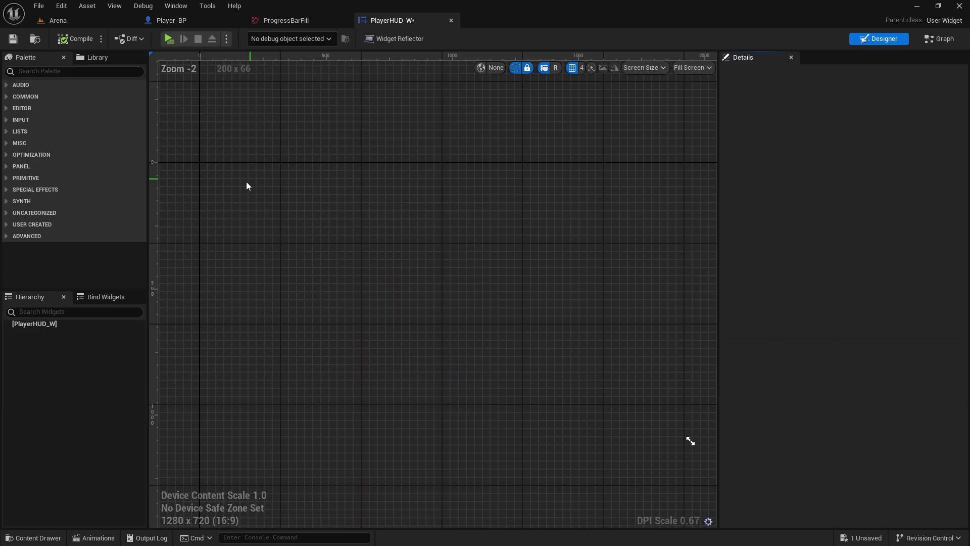
text(canva)
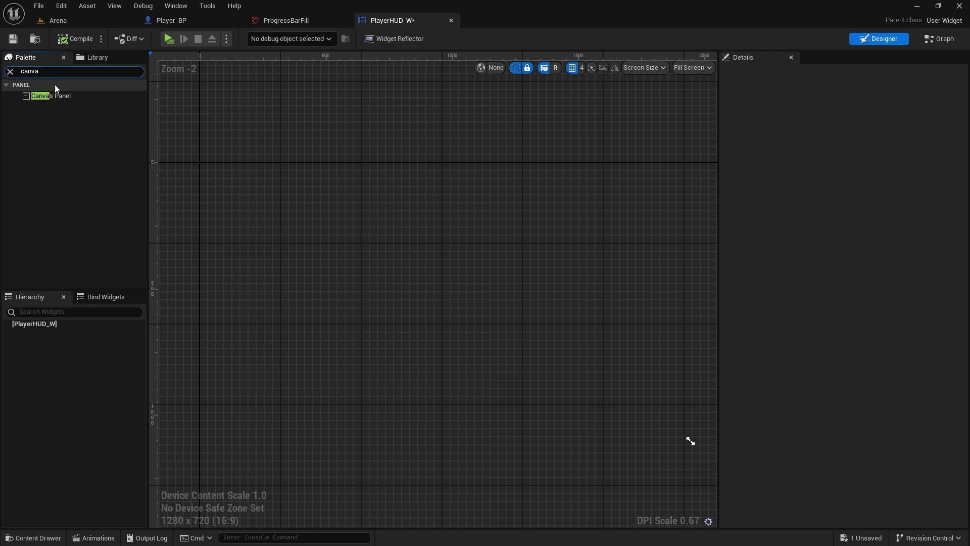
drag(50, 95, 9, 333)
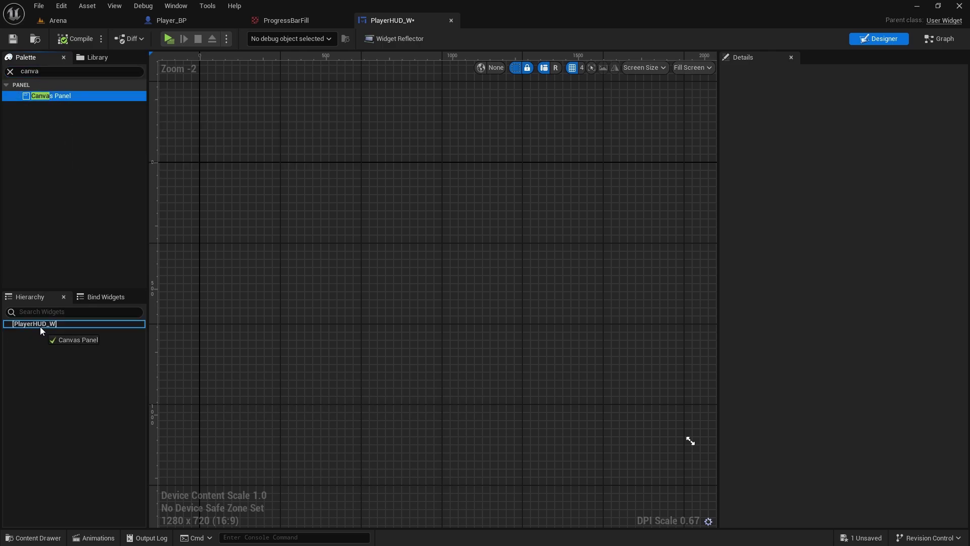
click(71, 38)
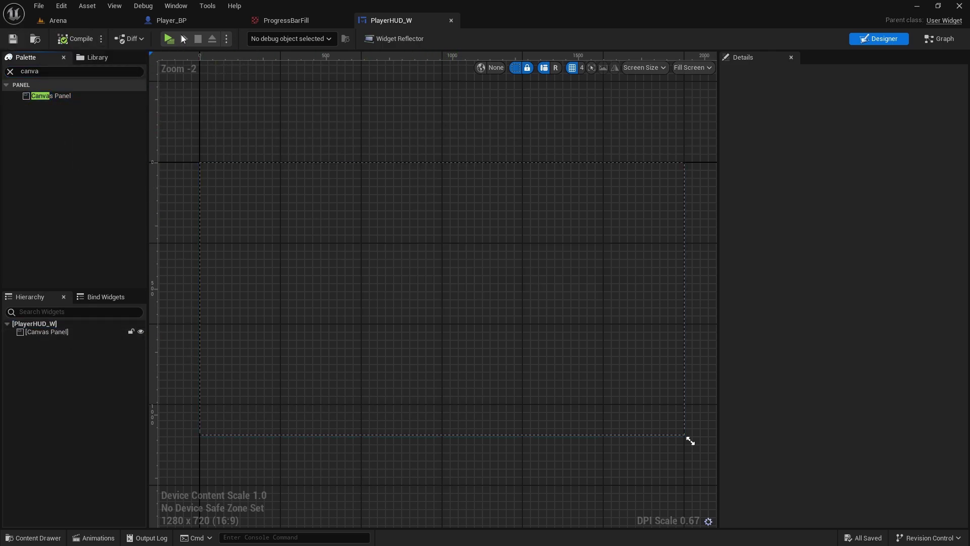
In the Player_BP event graph, widen the Add Input Mapping comment box to make room after the Add to Viewport node.
click(174, 22)
right_drag(389, 245, 384, 202)
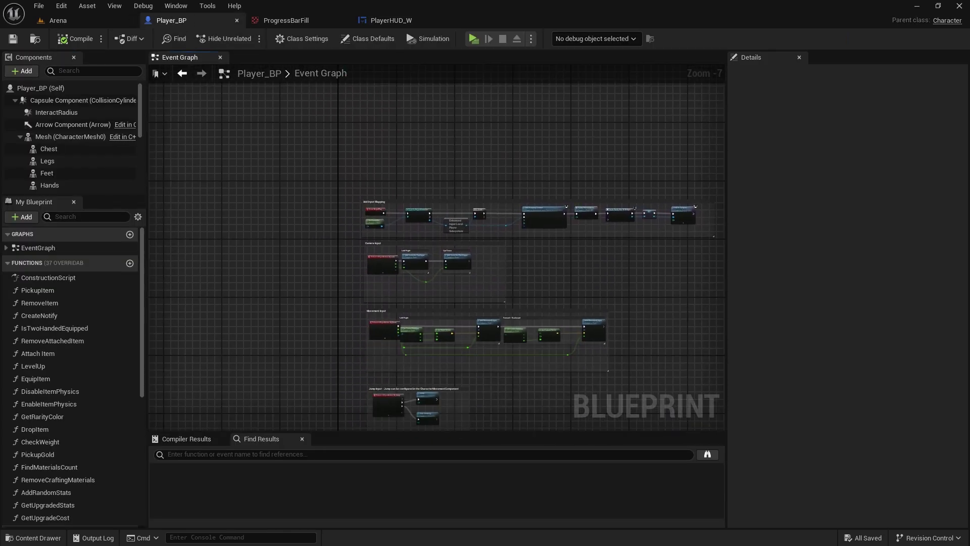
scroll(361, 171, up, 8)
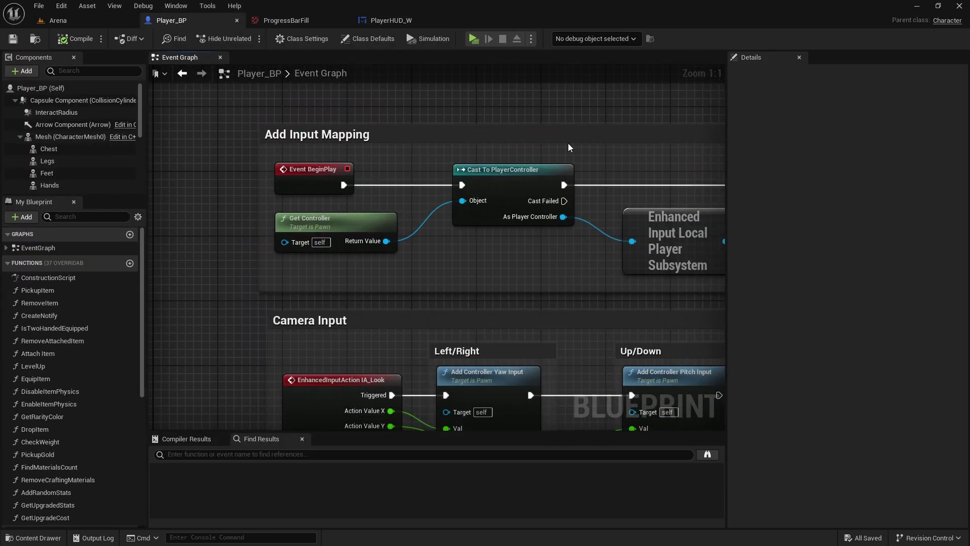
right_drag(707, 180, 166, 197)
right_drag(535, 259, 294, 253)
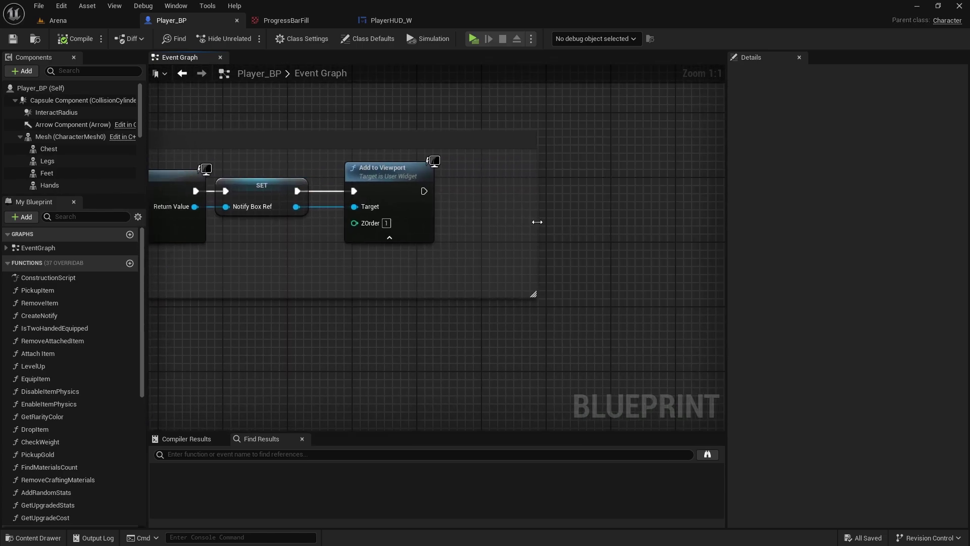
drag(536, 222, 859, 222)
scroll(402, 310, down, 3)
right_drag(402, 311, 336, 284)
scroll(393, 194, up, 1)
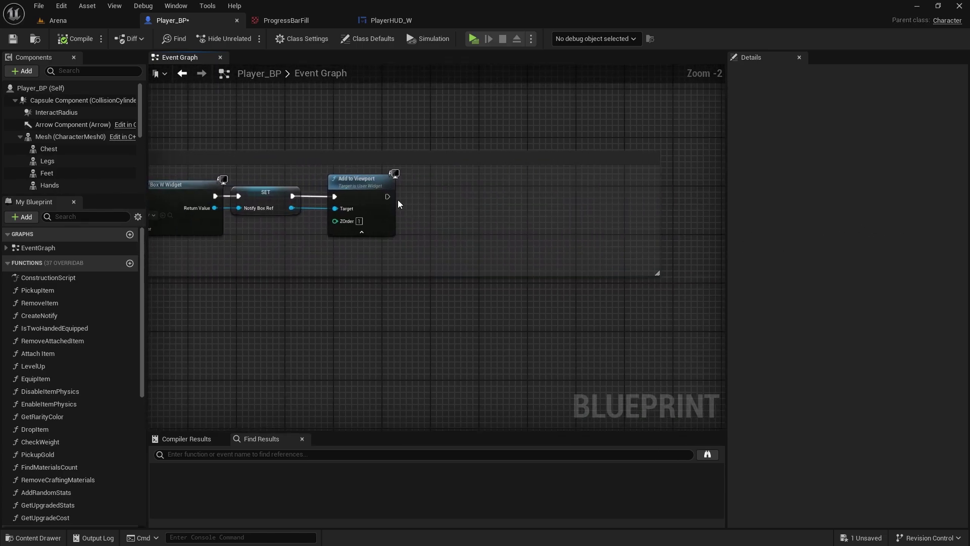
Add a Create Widget node after the Add to Viewport node and set its class to PlayerHUD_W.
drag(387, 196, 465, 195)
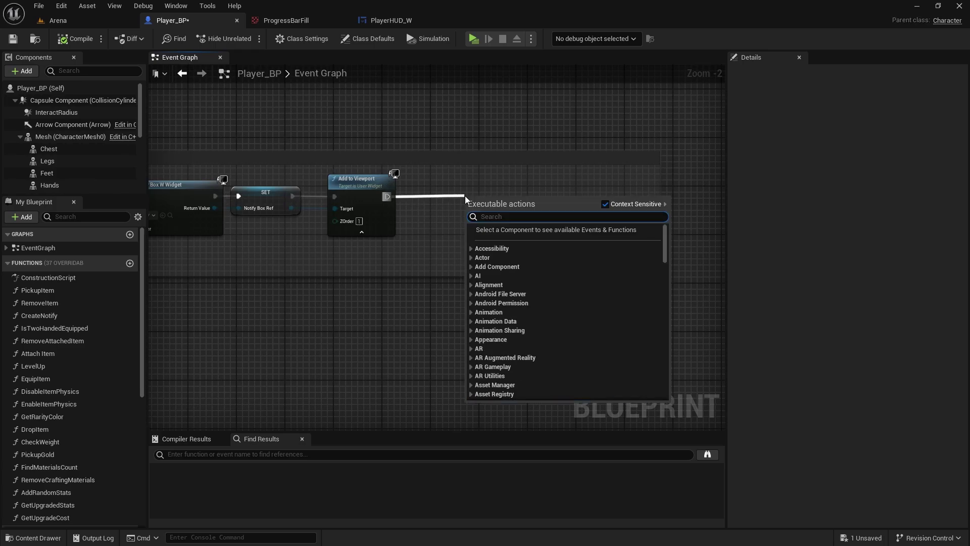
text(create widge)
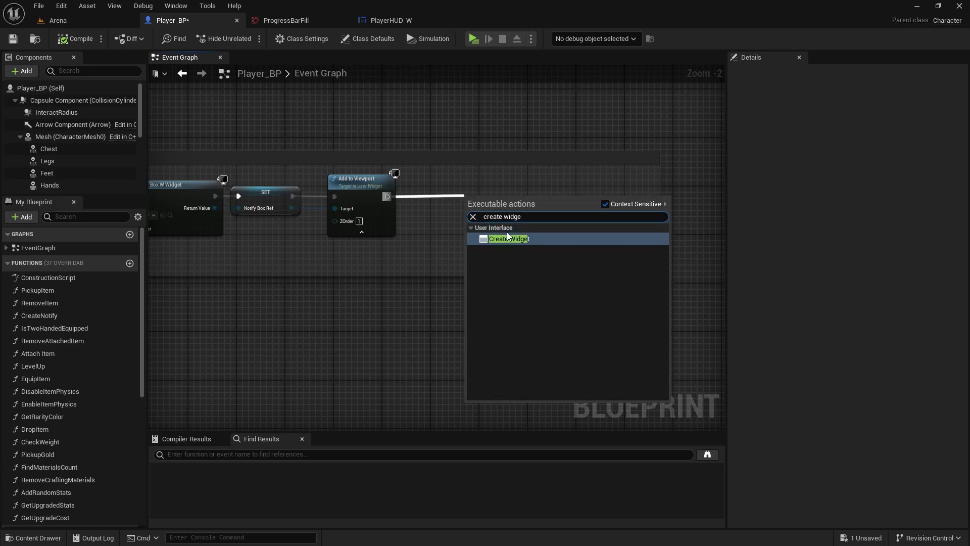
key(Return)
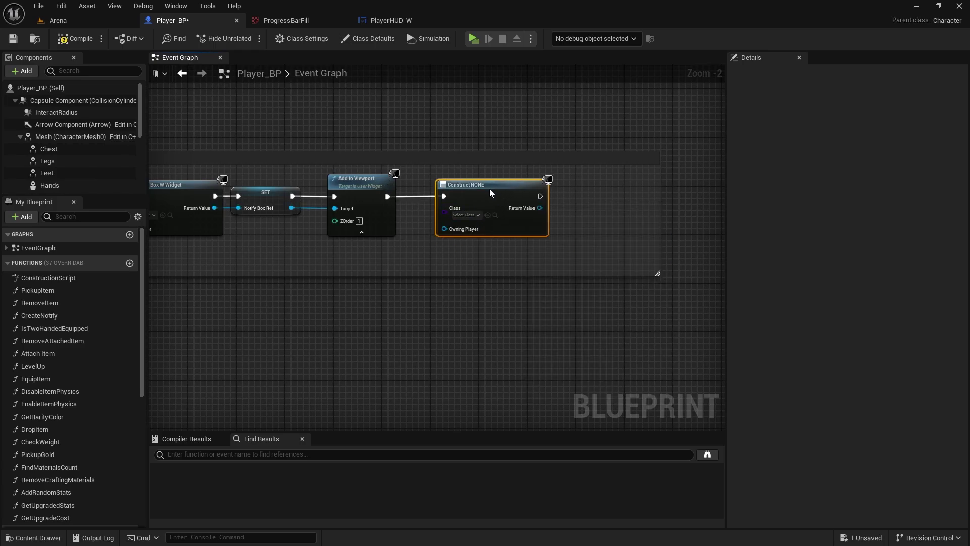
click(470, 210)
text(player)
click(486, 245)
Connect an Add to Viewport node to the Player HUD widget's return value, align it, and compile and save Player_BP.
drag(505, 185, 574, 213)
text(add to)
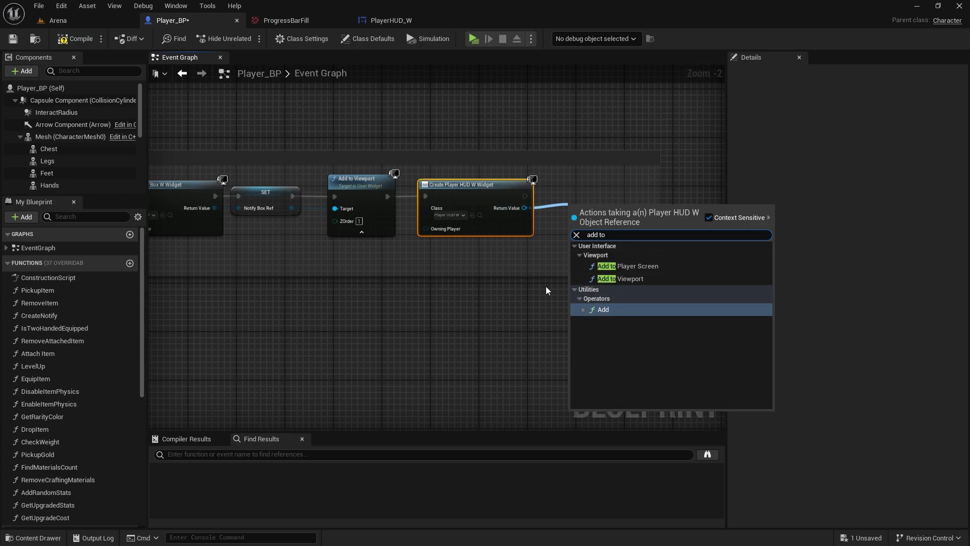
click(618, 279)
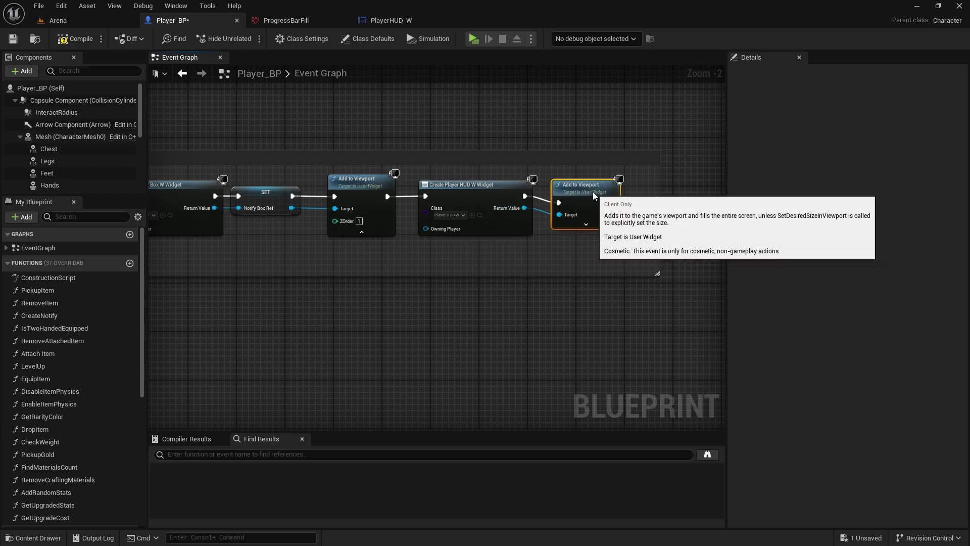
click(465, 271)
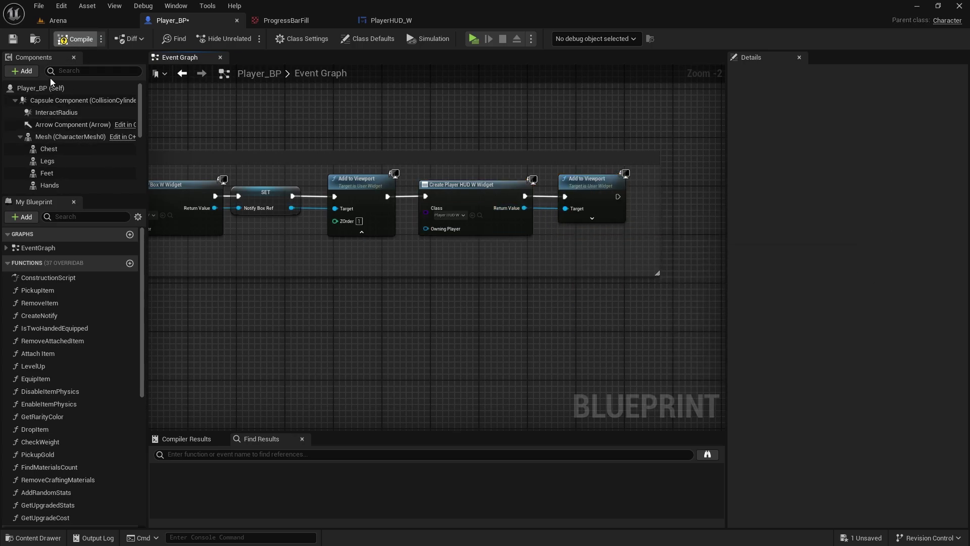
click(13, 39)
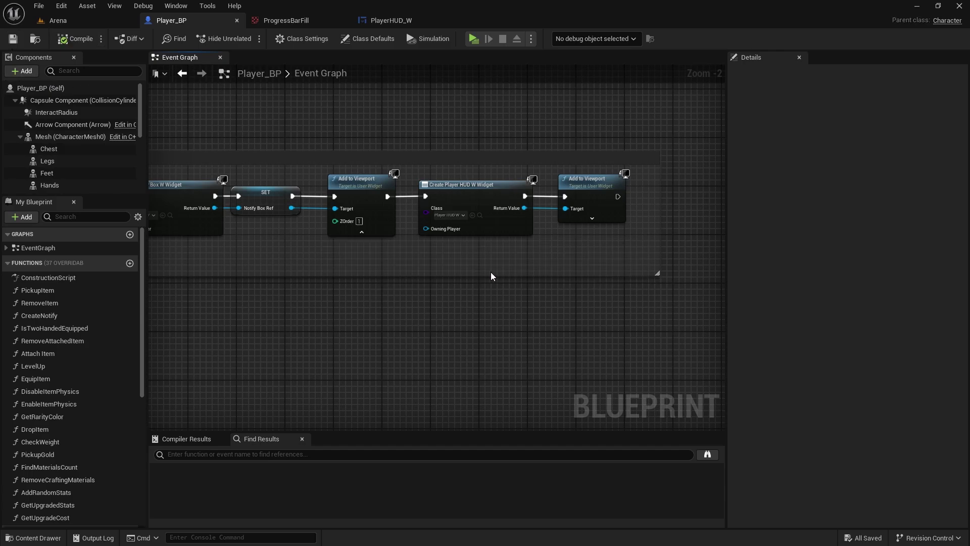
In PlayerHUD_W, add a Progress Bar inside the Canvas Panel and name it HealthBar.
click(382, 22)
right_drag(359, 238, 351, 195)
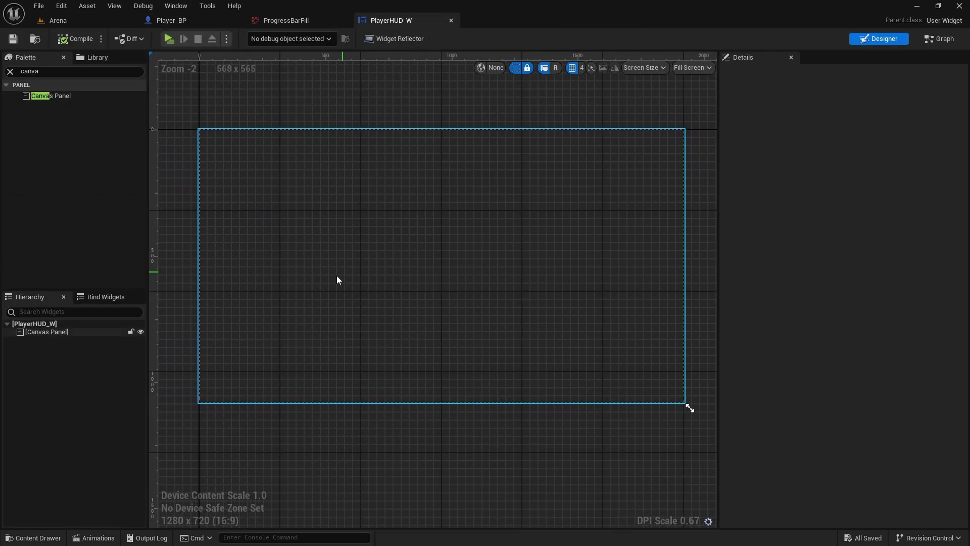
click(10, 72)
text(progress)
drag(49, 96, 54, 331)
scroll(250, 169, up, 3)
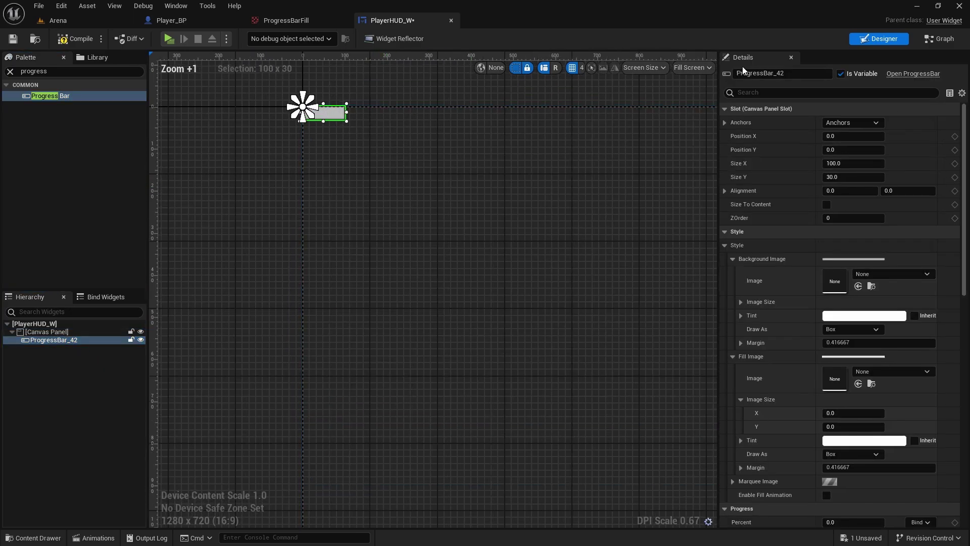
text(HealthBar)
key(Return)
Set the HealthBar's size to 350 by 40.
scroll(486, 234, up, 2)
scroll(347, 173, down, 2)
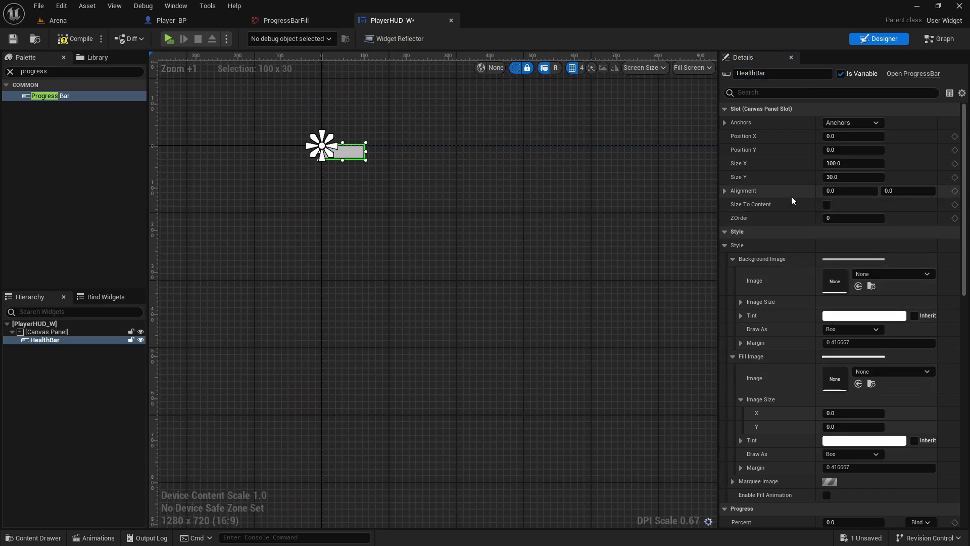
key(Return)
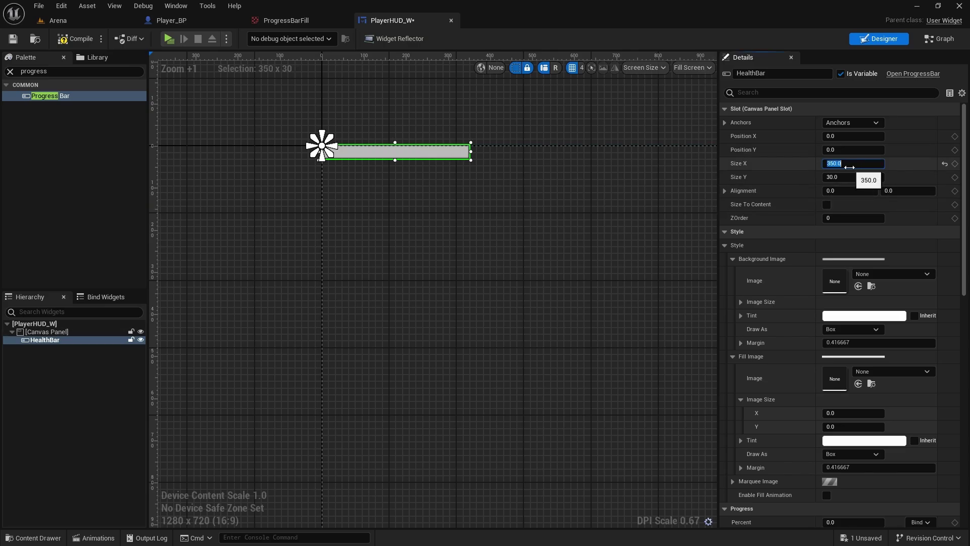
scroll(449, 221, up, 1)
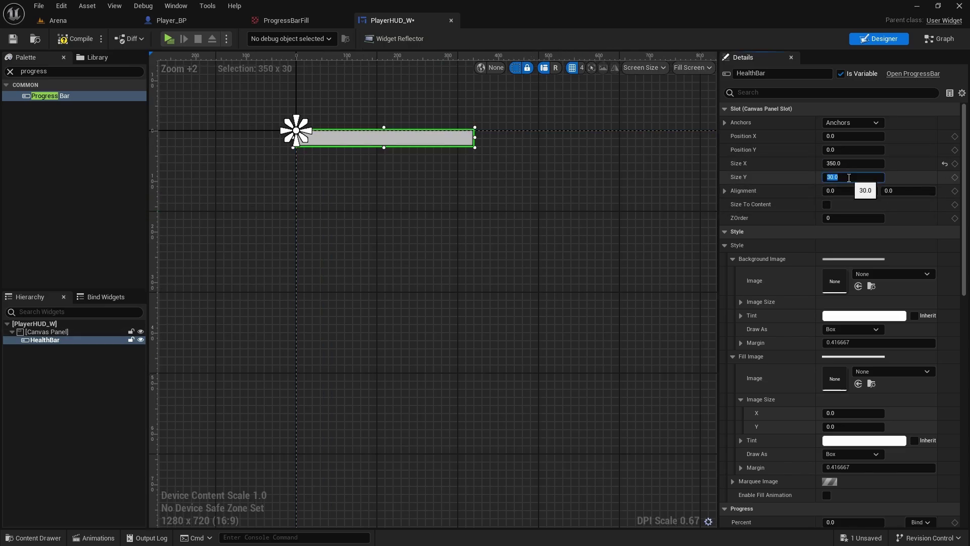
click(849, 178)
text(40)
key(Return)
scroll(513, 253, up, 2)
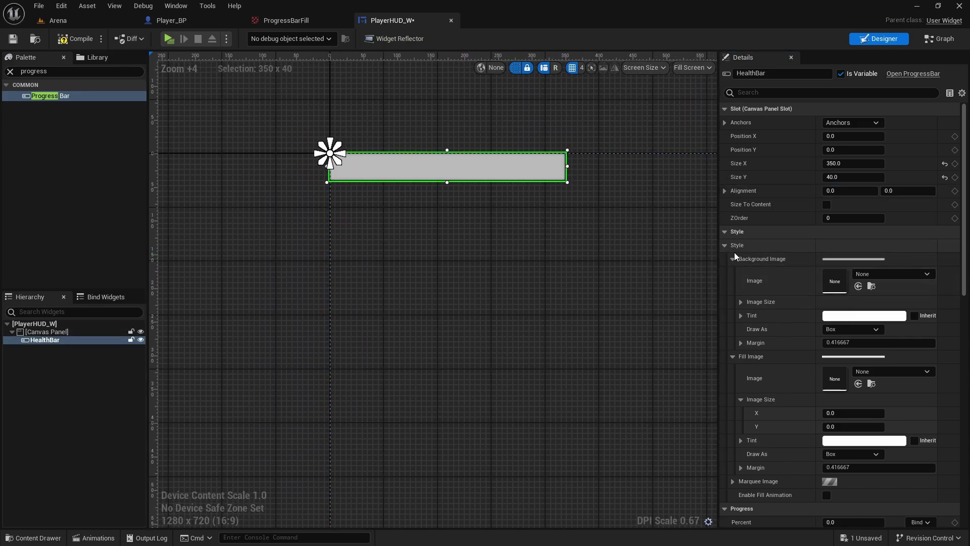
Collapse the Fill Image settings in the HealthBar's style and leave the Background Image settings expanded.
click(725, 245)
click(725, 246)
click(732, 258)
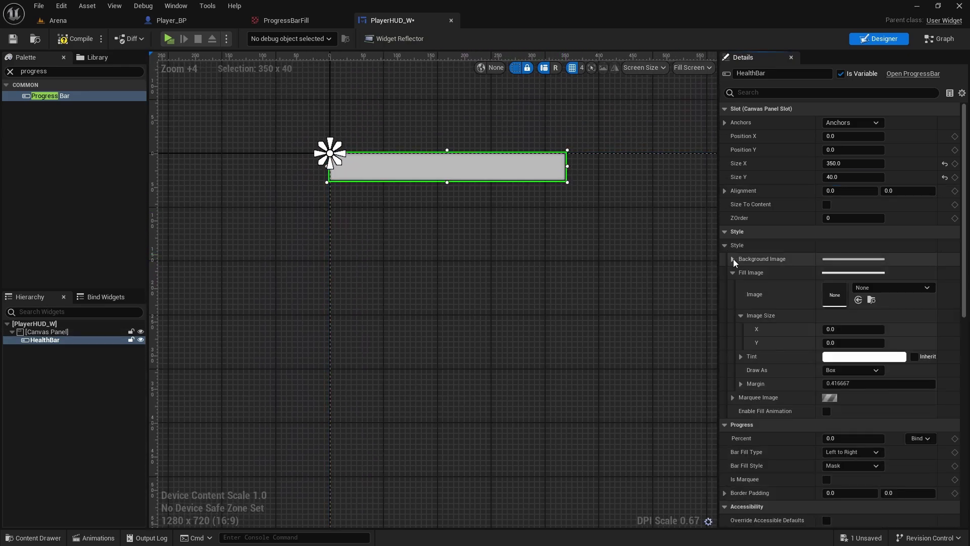
click(733, 272)
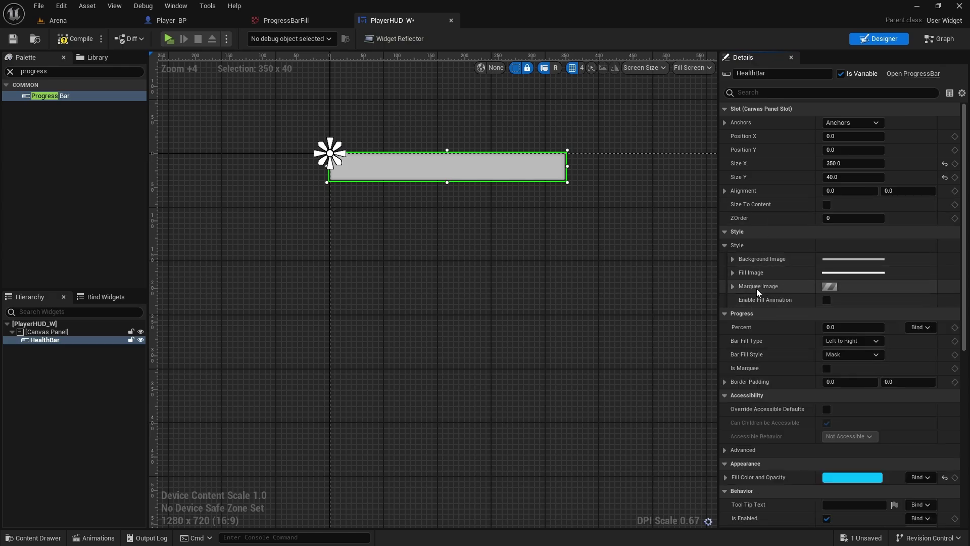
click(732, 259)
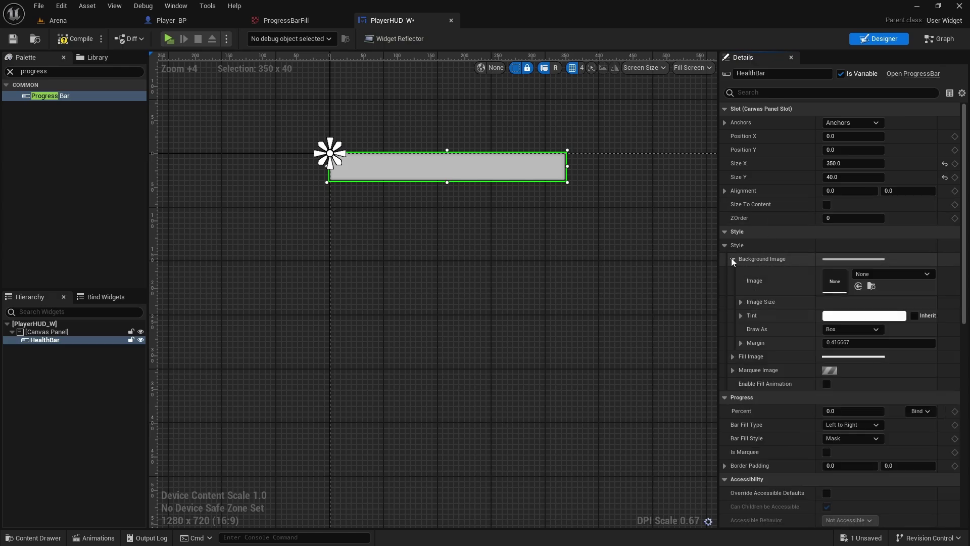
scroll(505, 166, up, 2)
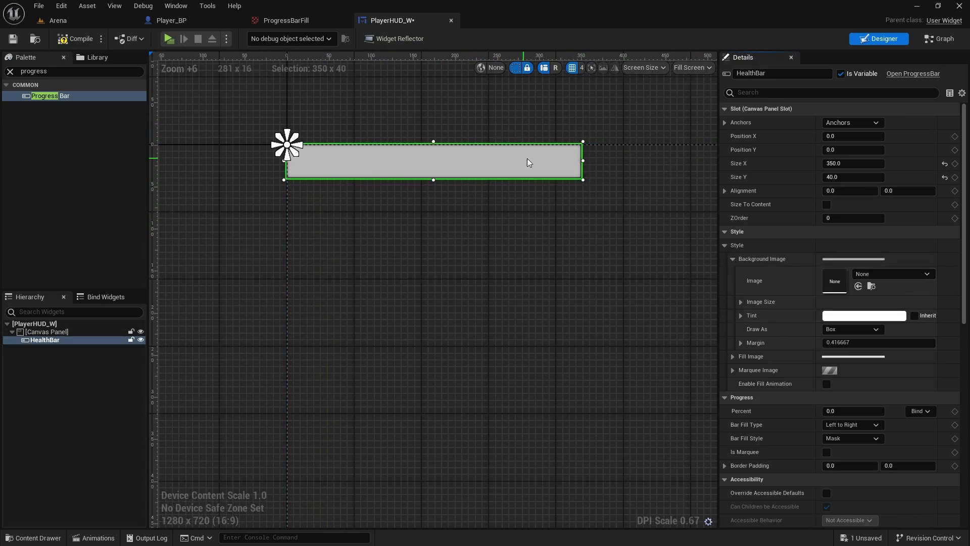
click(852, 316)
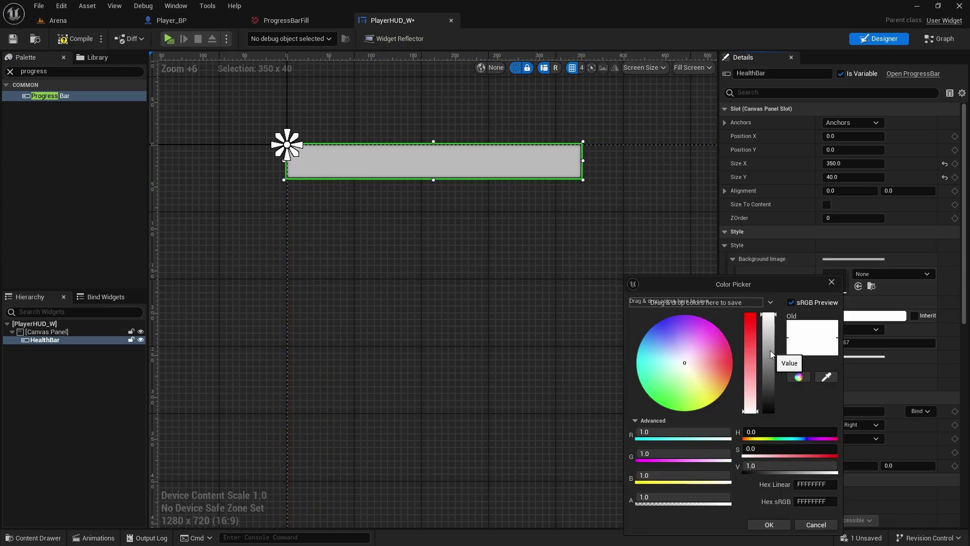
mouse_move(769, 350)
mouse_down()
mouse_move(768, 389)
mouse_move(768, 359)
mouse_up()
click(748, 316)
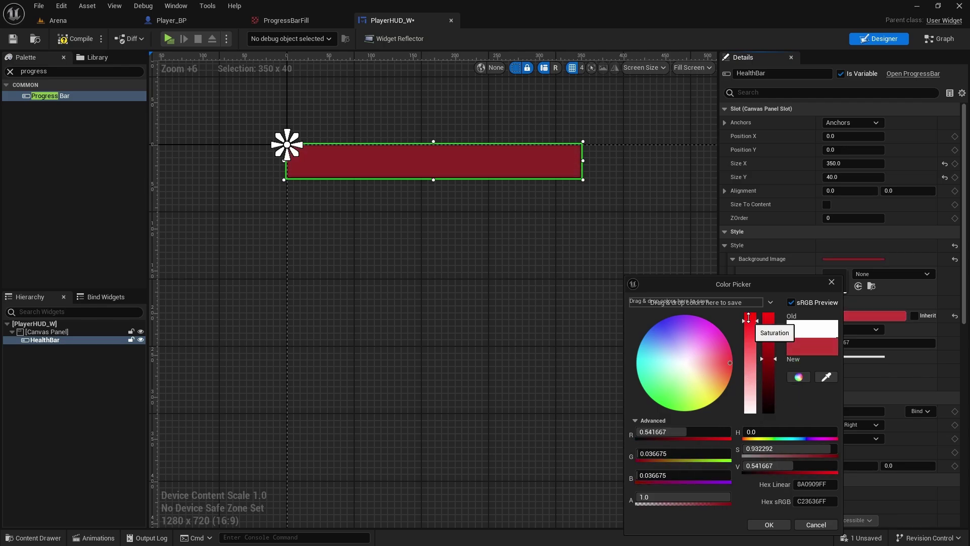
drag(748, 316, 749, 309)
drag(768, 346, 769, 394)
drag(770, 326, 773, 310)
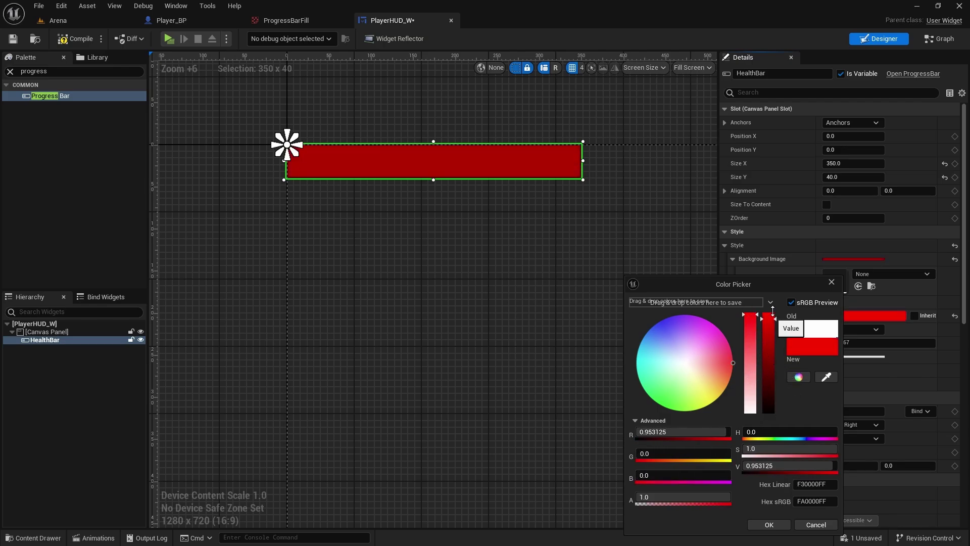
click(821, 526)
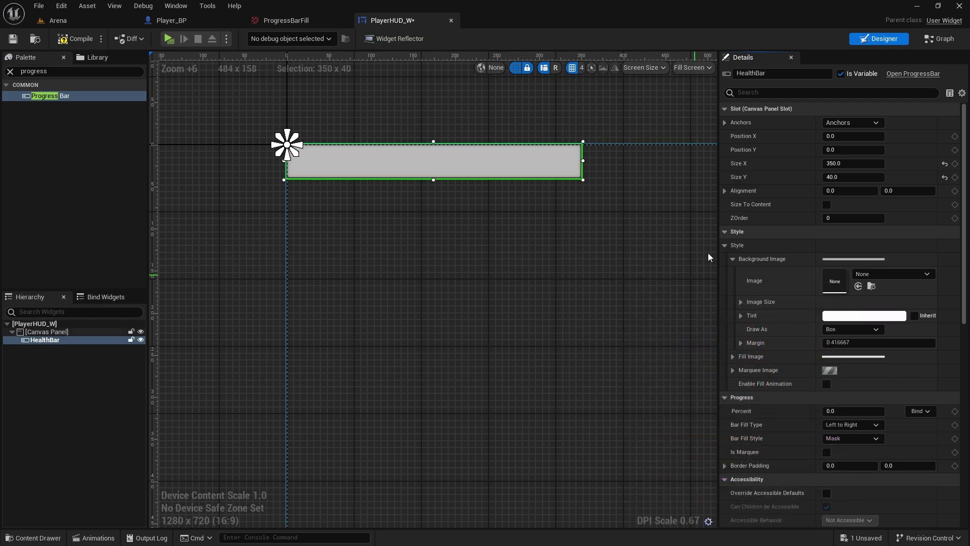
Set the HealthBar's background image tint to a near-black grey with a value of about 0.01 and alpha 0.7.
click(864, 316)
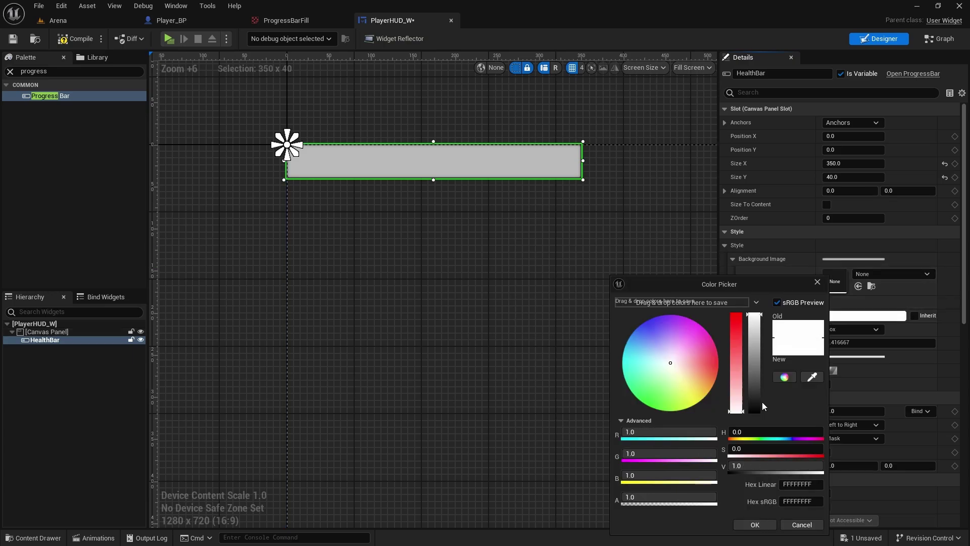
drag(761, 401, 755, 409)
click(688, 497)
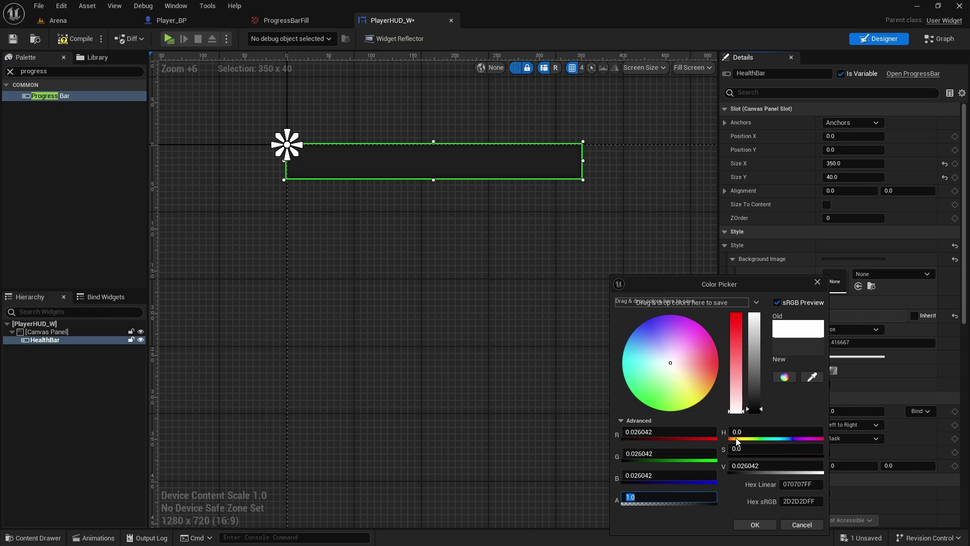
text(0.7)
key(Return)
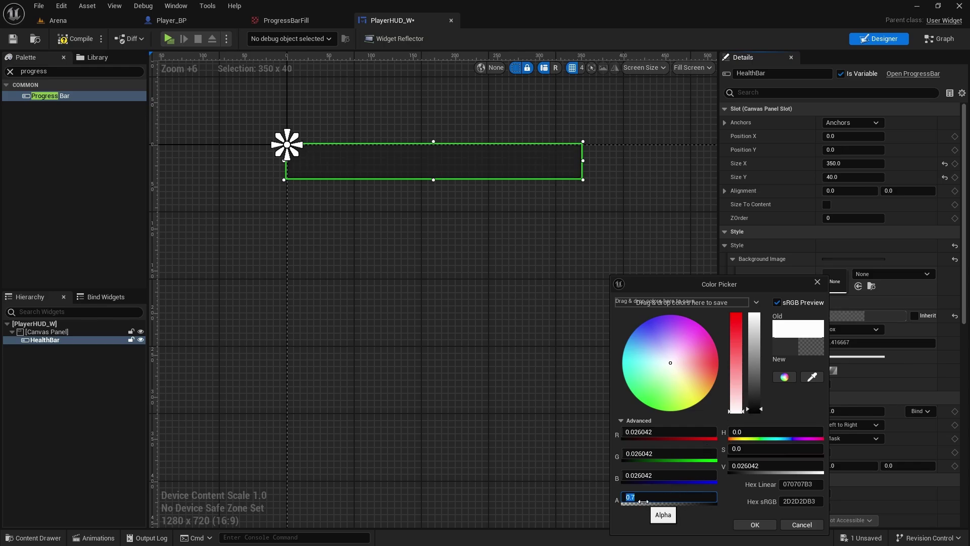
click(757, 410)
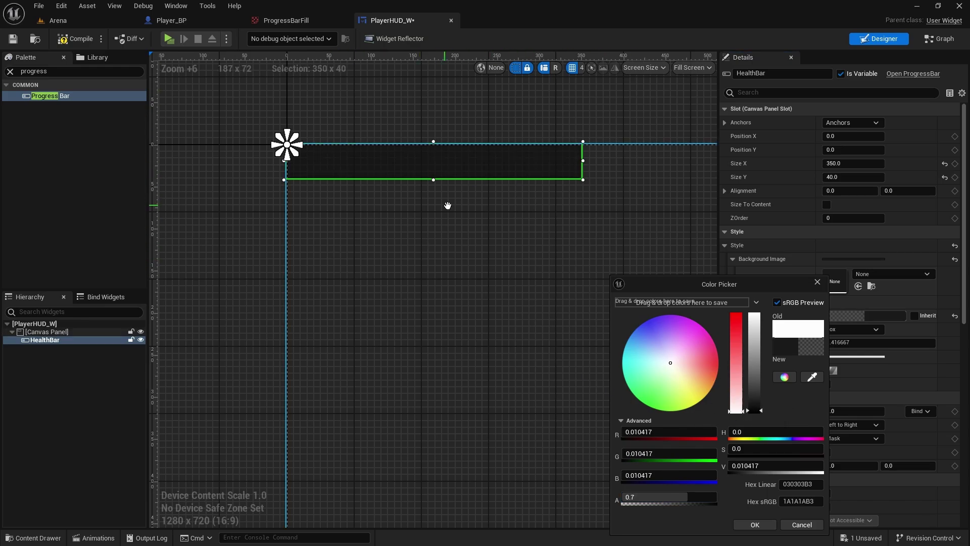
right_drag(451, 208, 517, 264)
click(755, 524)
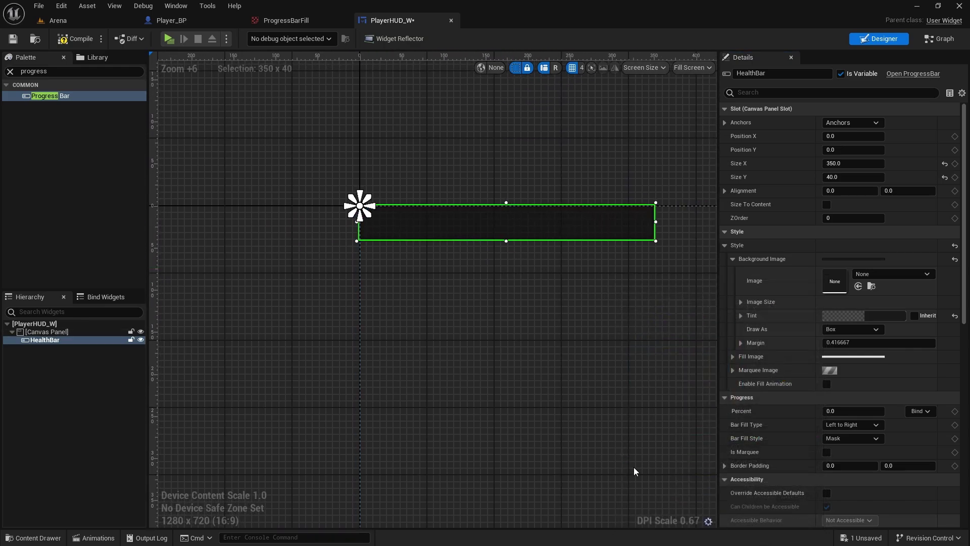
Review the Draw As options for the HealthBar's background image, keeping Box.
right_drag(611, 297, 586, 274)
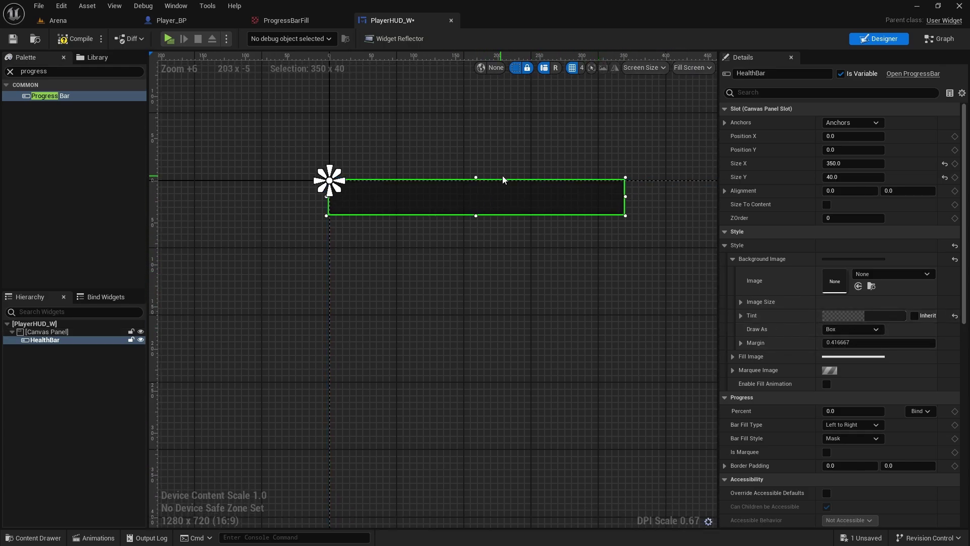
click(840, 328)
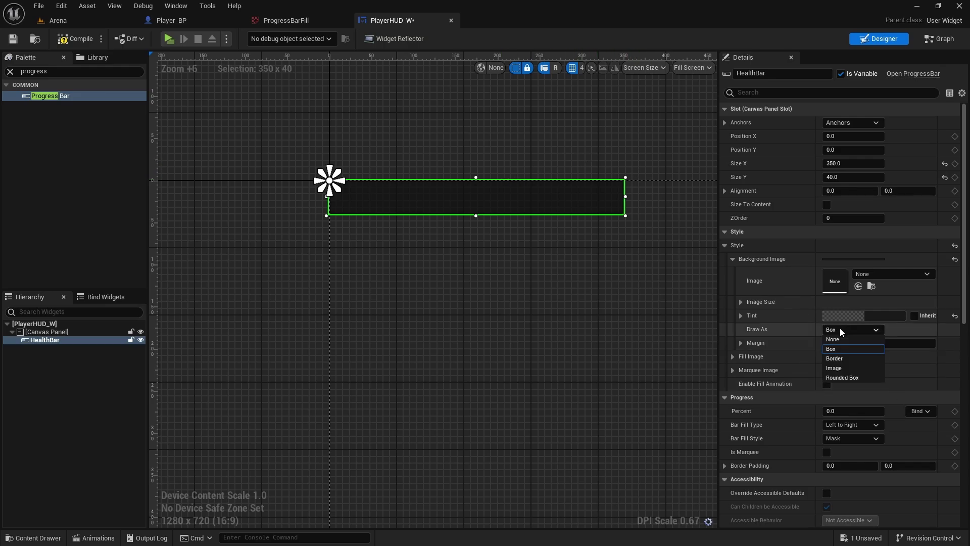
click(839, 330)
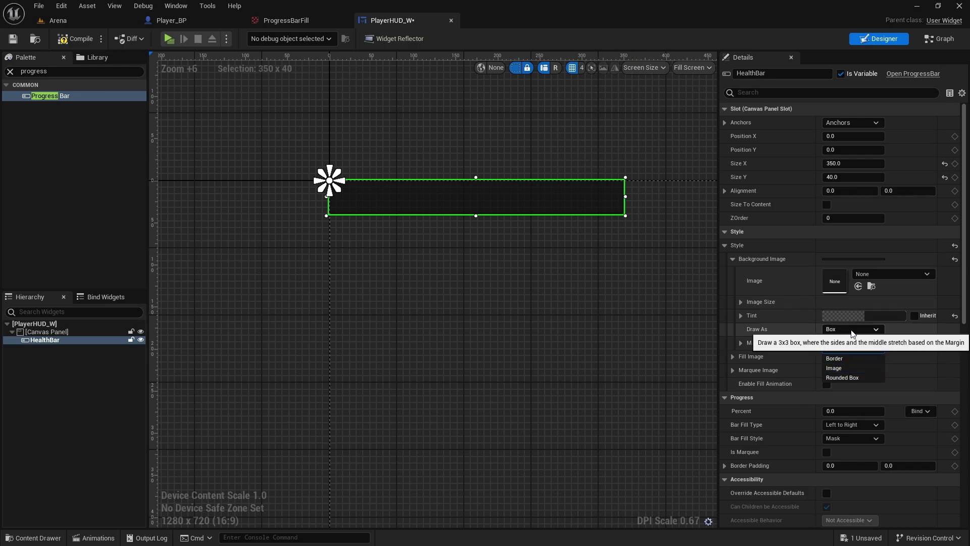
click(840, 332)
click(840, 333)
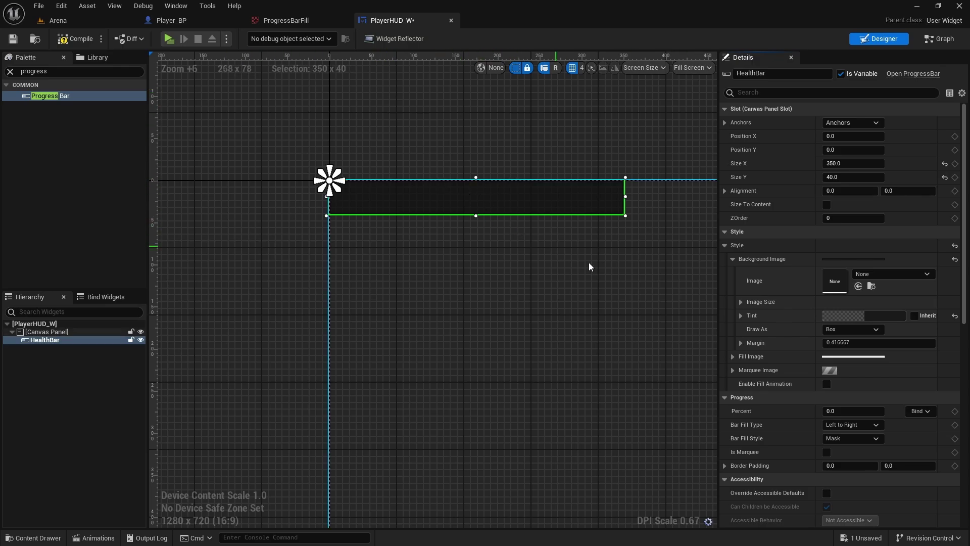
Expand the HealthBar's Fill Image settings and set the bar's Percent to 0.5.
scroll(819, 324, down, 3)
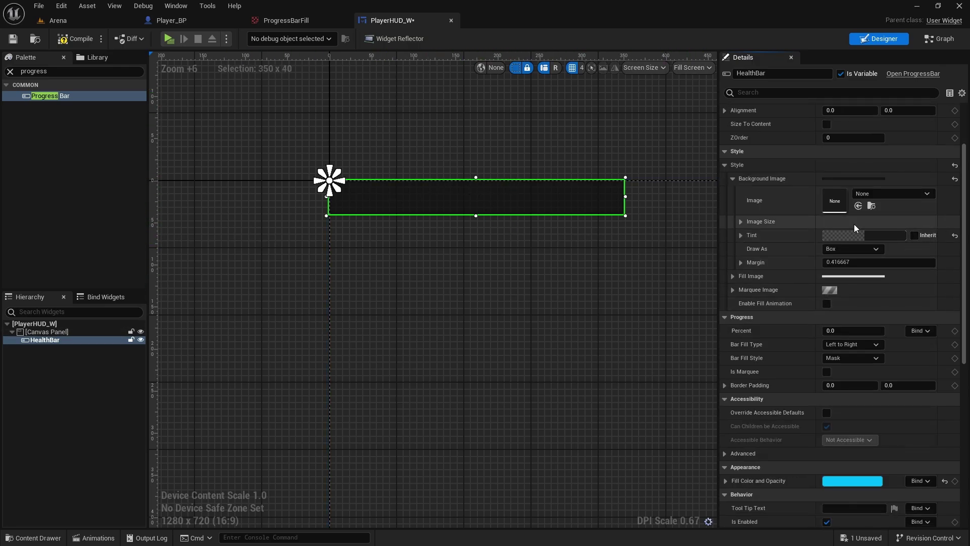
scroll(854, 223, down, 5)
scroll(741, 287, up, 3)
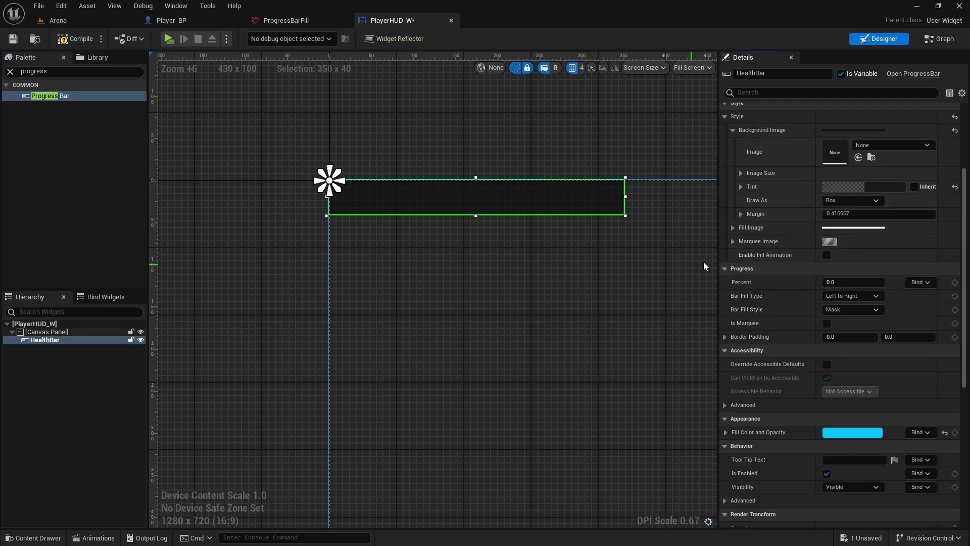
click(733, 227)
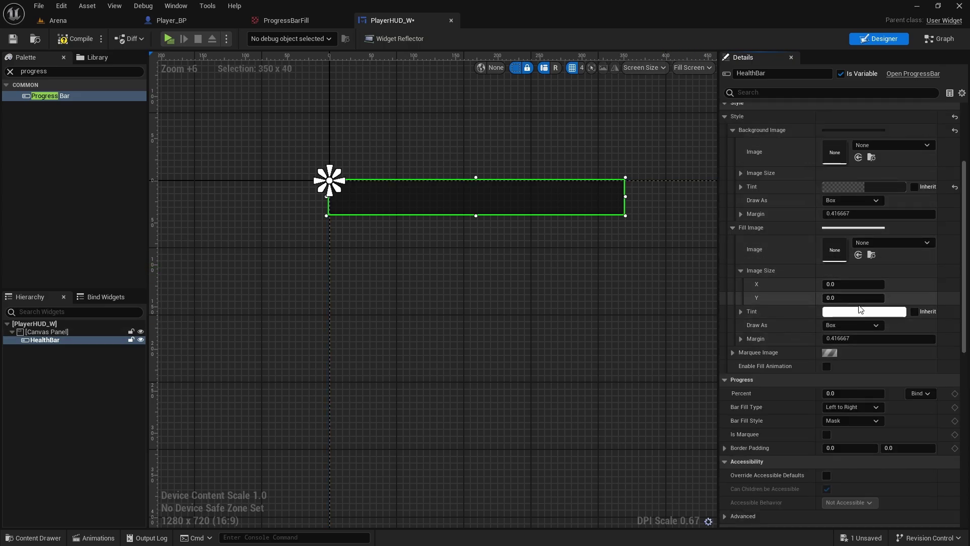
scroll(840, 315, down, 5)
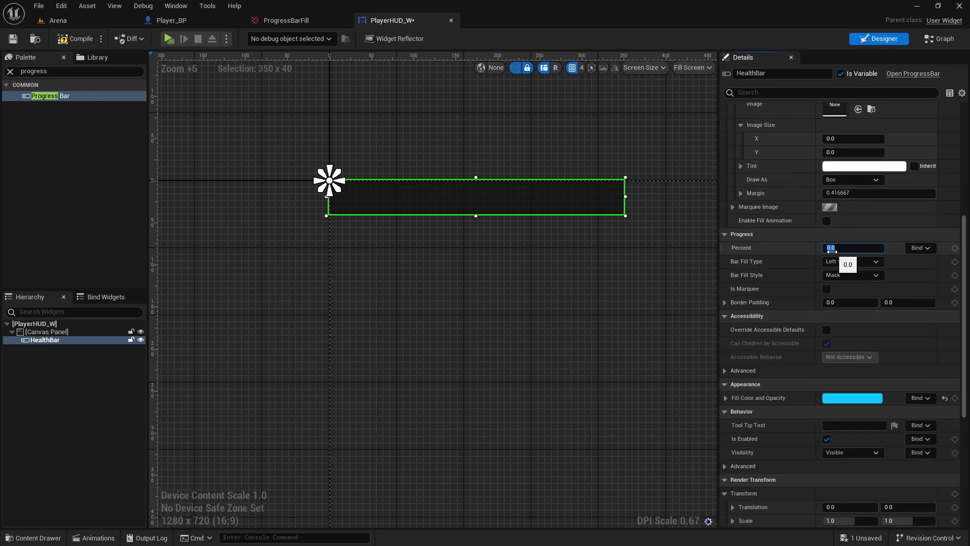
key(Return)
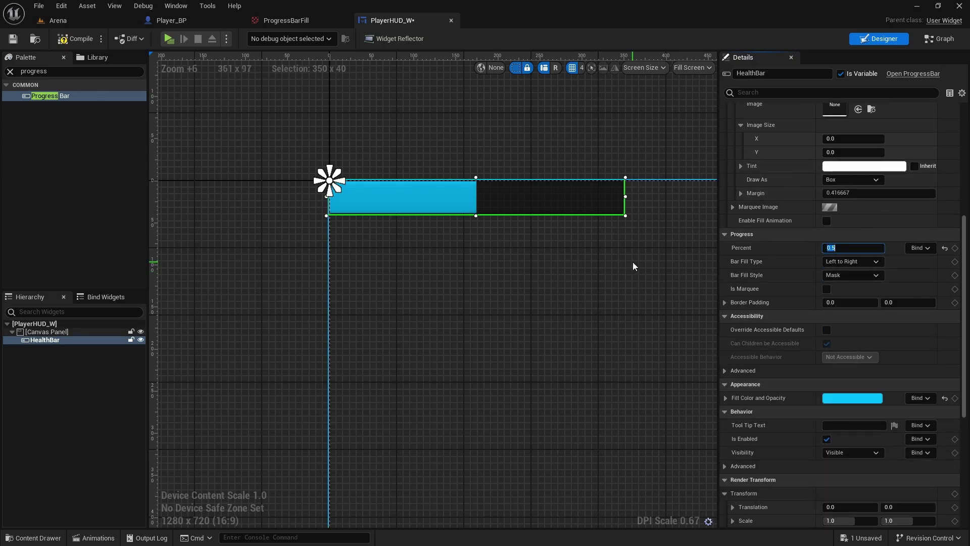
scroll(615, 261, up, 1)
right_drag(616, 261, 637, 339)
scroll(796, 207, up, 3)
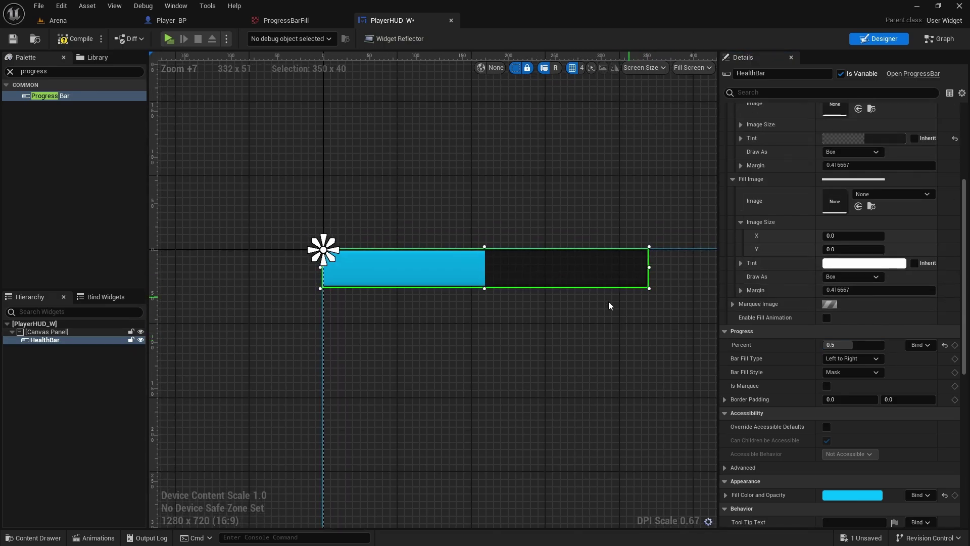
right_drag(486, 328, 531, 254)
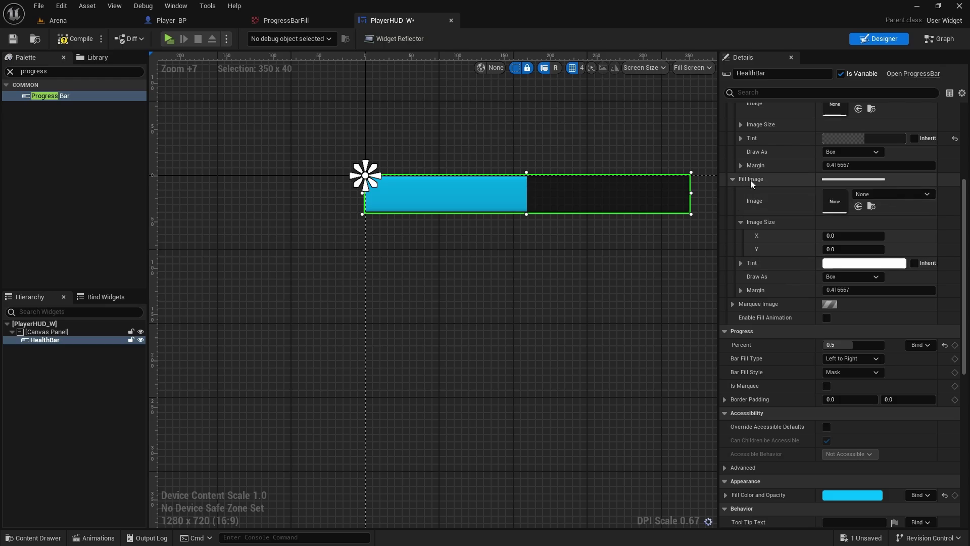
scroll(789, 425, down, 4)
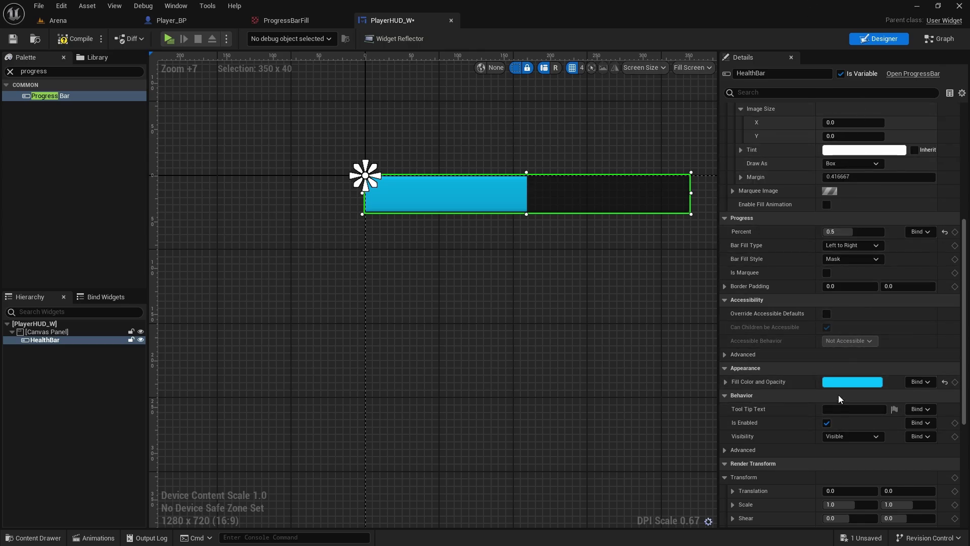
click(864, 149)
click(728, 277)
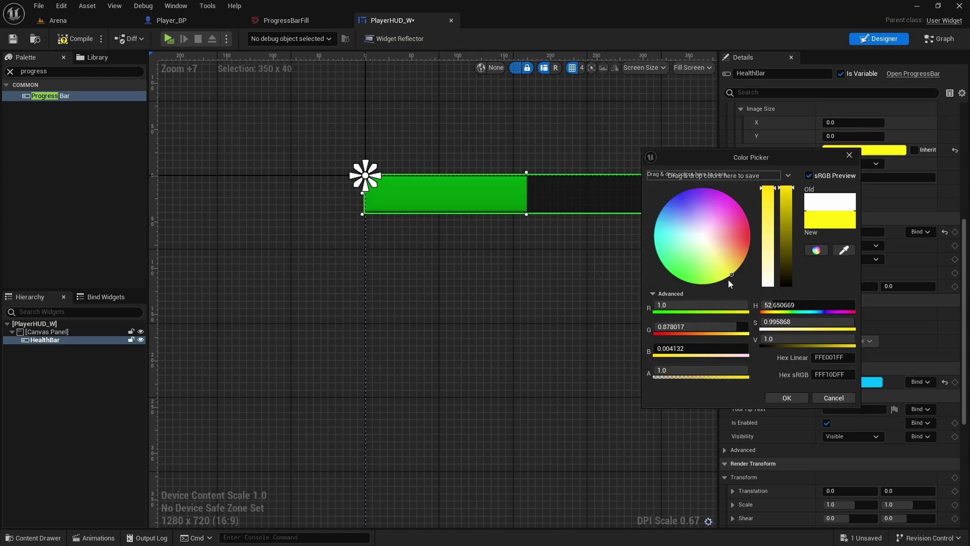
drag(725, 281, 758, 234)
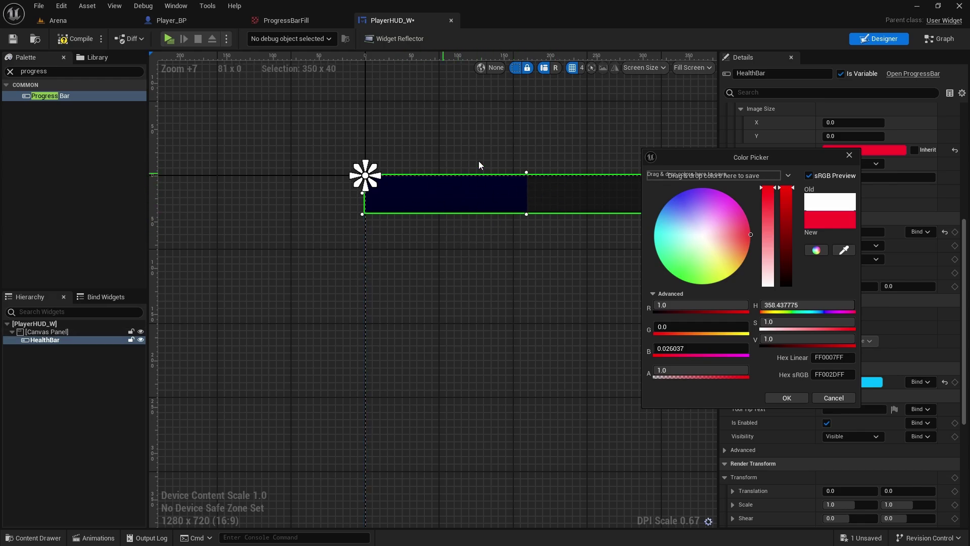
click(827, 397)
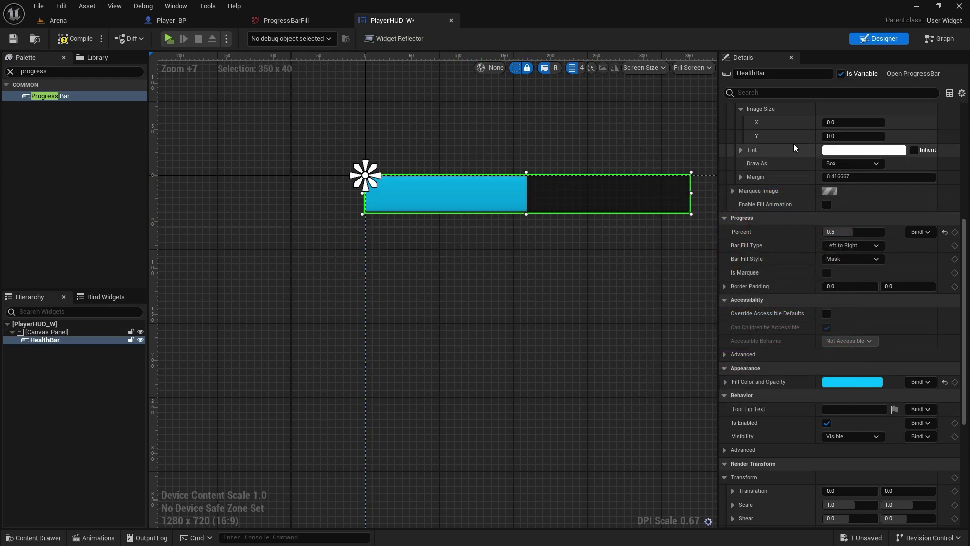
Set the HealthBar's Fill Color and Opacity to a saturated magenta with red 1.0, green 0.0 and blue about 0.74.
click(843, 381)
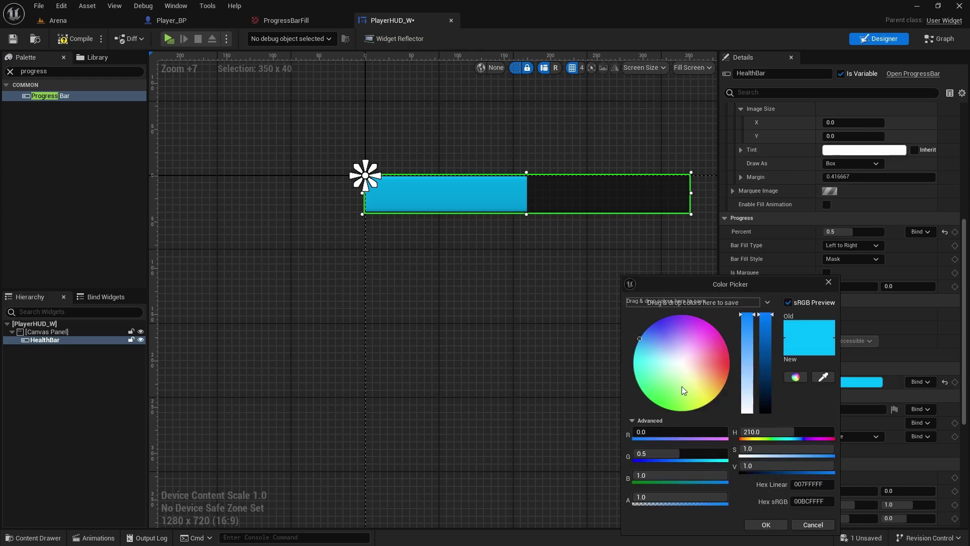
drag(697, 380, 724, 315)
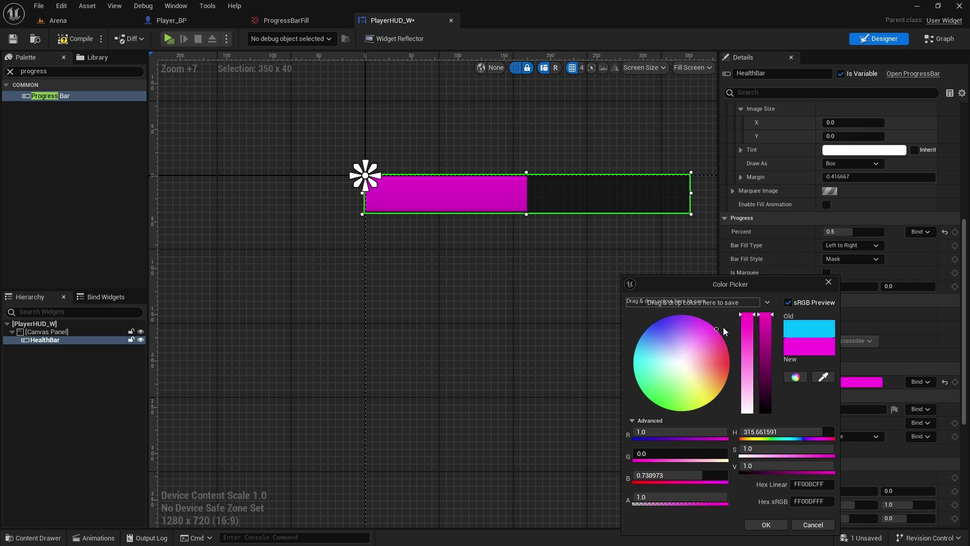
click(761, 525)
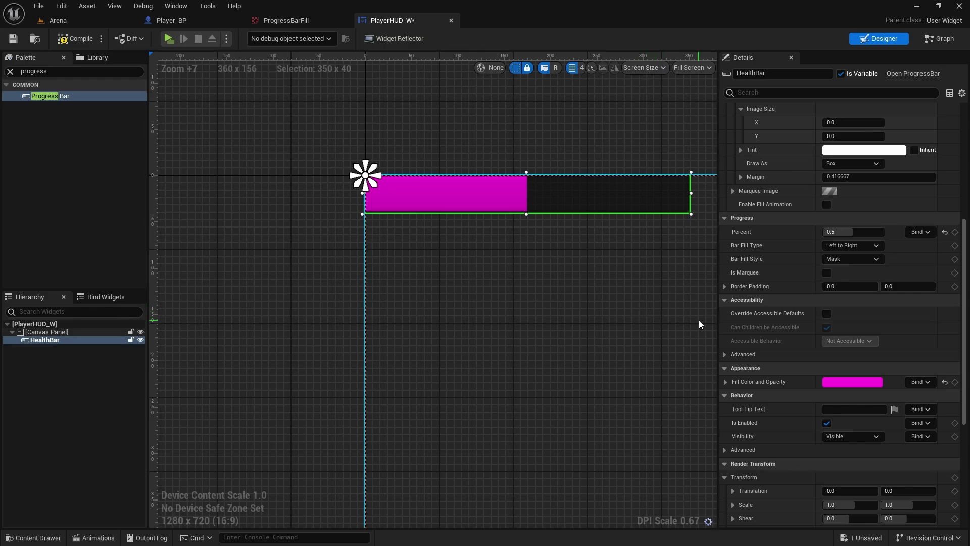
Assign the ProgressBarFill texture as the image of the HealthBar's Fill Image.
scroll(839, 290, up, 4)
scroll(836, 284, up, 4)
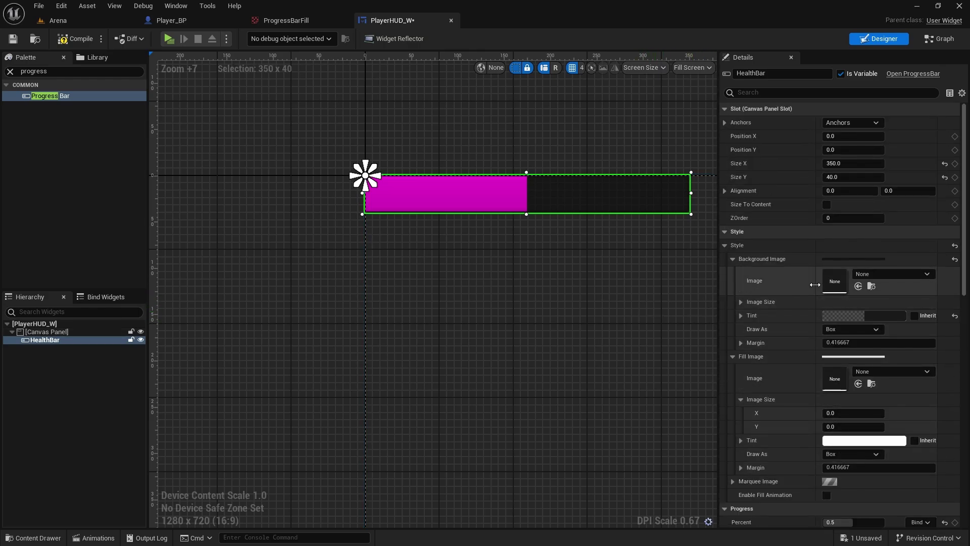
scroll(819, 300, down, 7)
scroll(820, 300, down, 3)
scroll(819, 298, up, 3)
scroll(808, 296, up, 3)
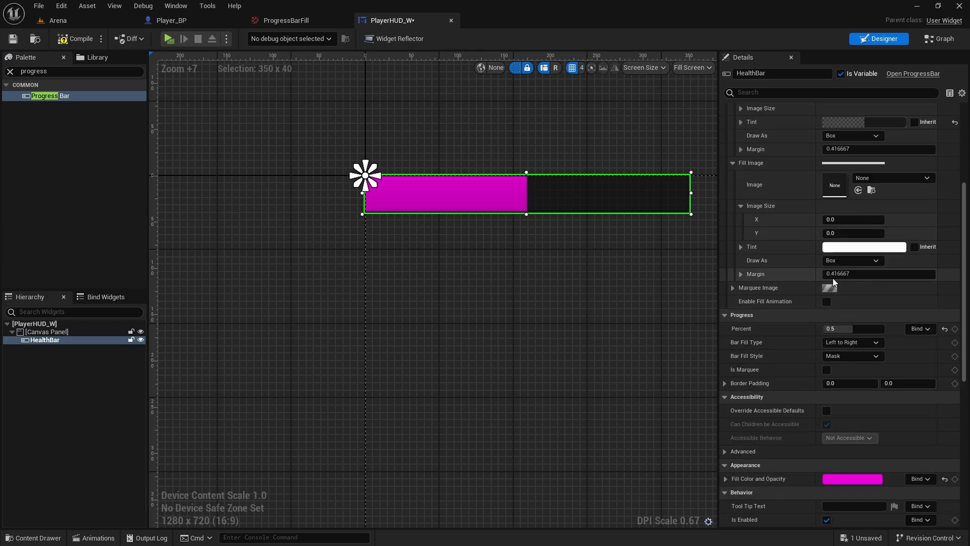
click(875, 179)
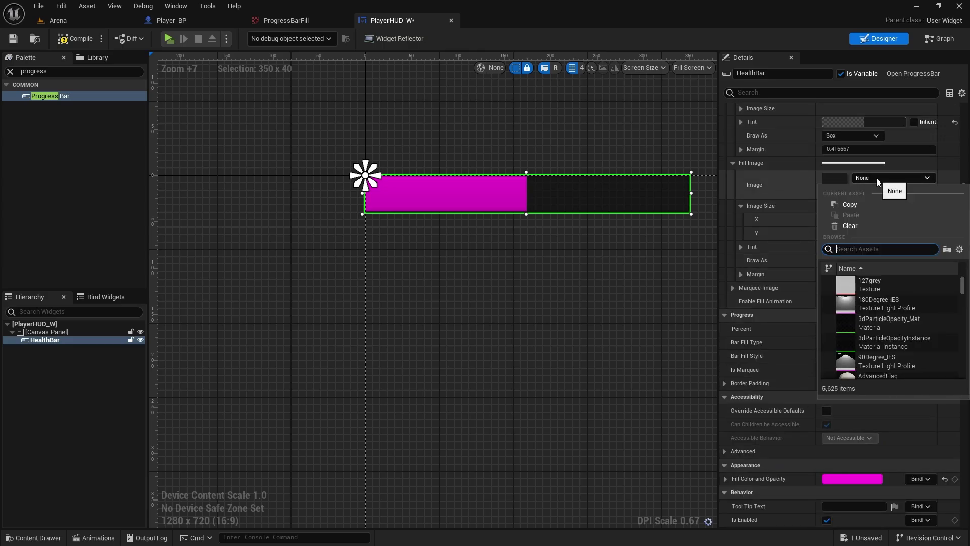
text(progr)
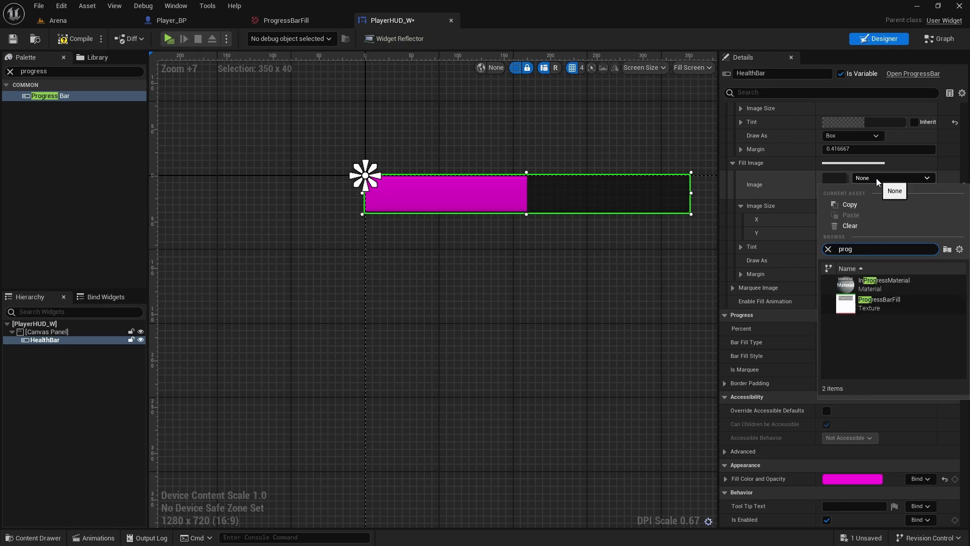
click(886, 302)
Set the HealthBar's Fill Image to draw as Image with its tiling set to Both.
scroll(479, 207, up, 8)
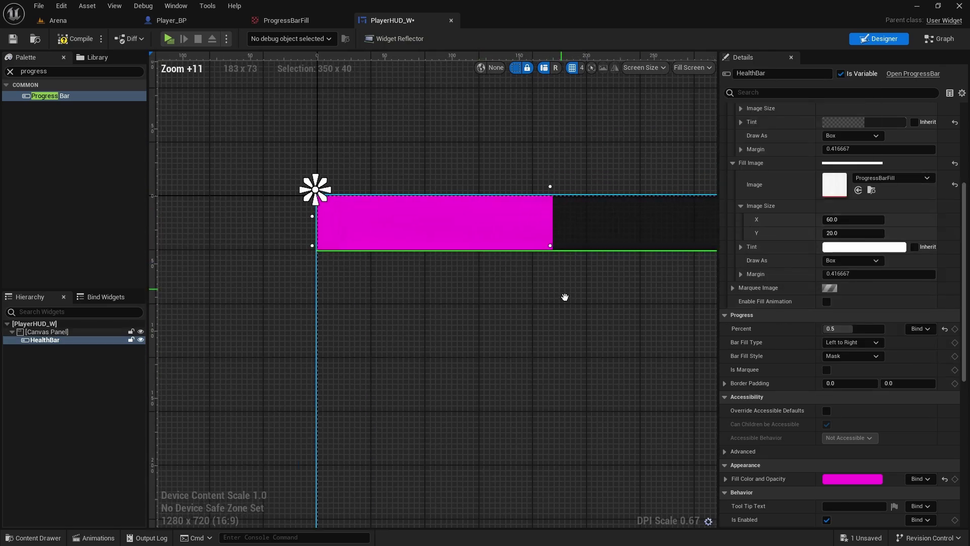
mouse_move(498, 314)
right_down()
mouse_move(407, 276)
mouse_move(412, 244)
right_up()
click(877, 260)
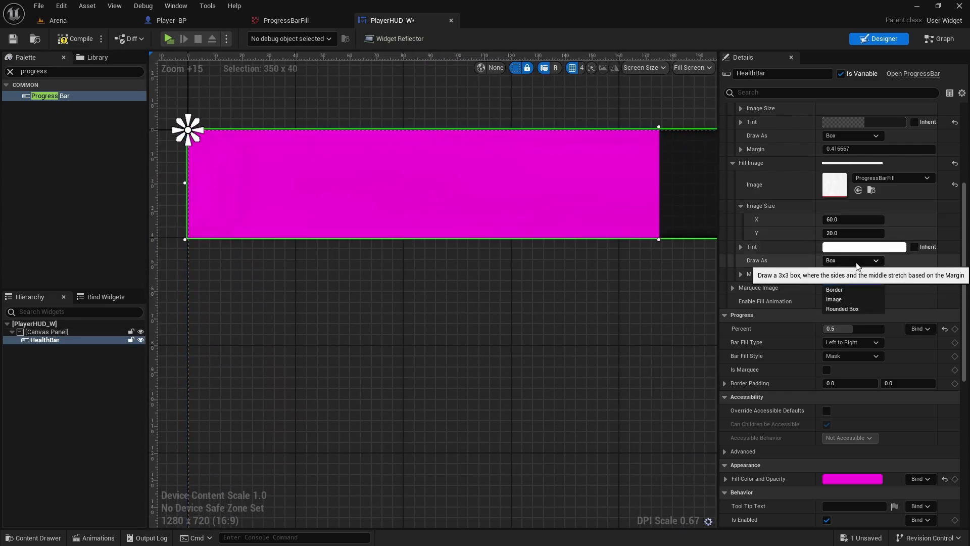
click(841, 301)
scroll(879, 263, down, 2)
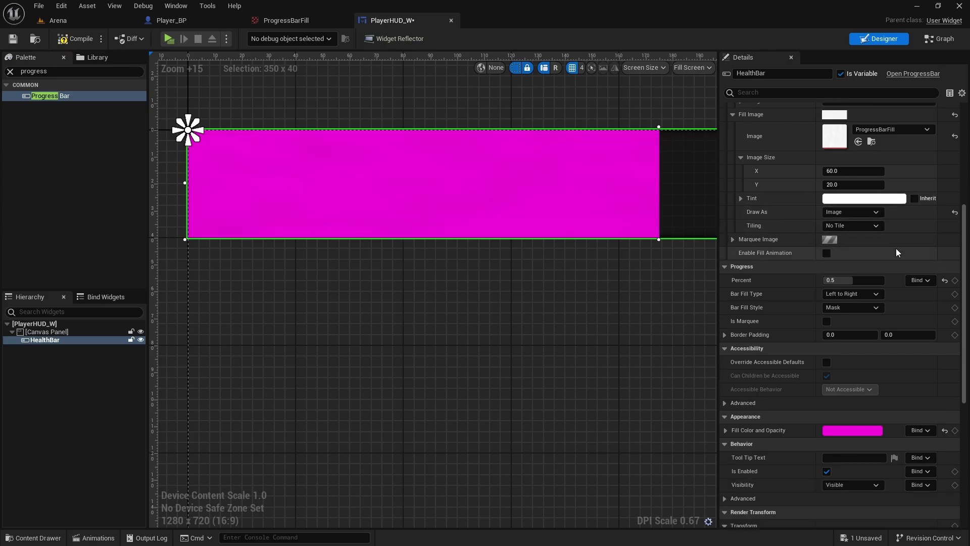
scroll(572, 255, down, 3)
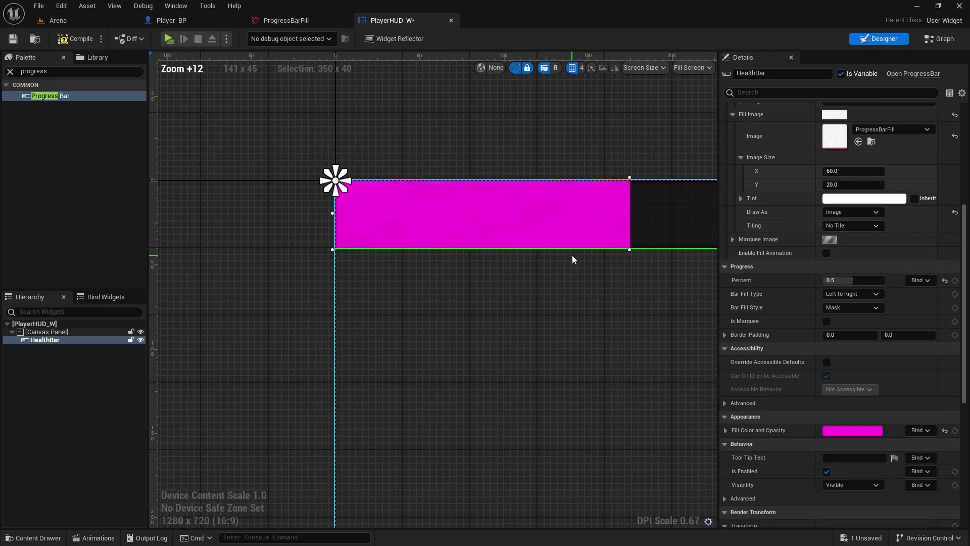
click(837, 225)
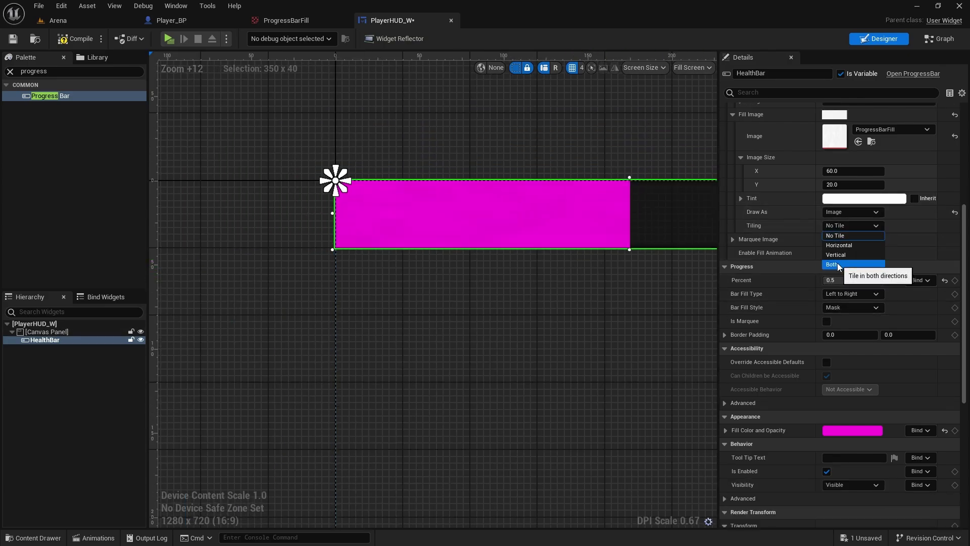
click(836, 263)
click(854, 212)
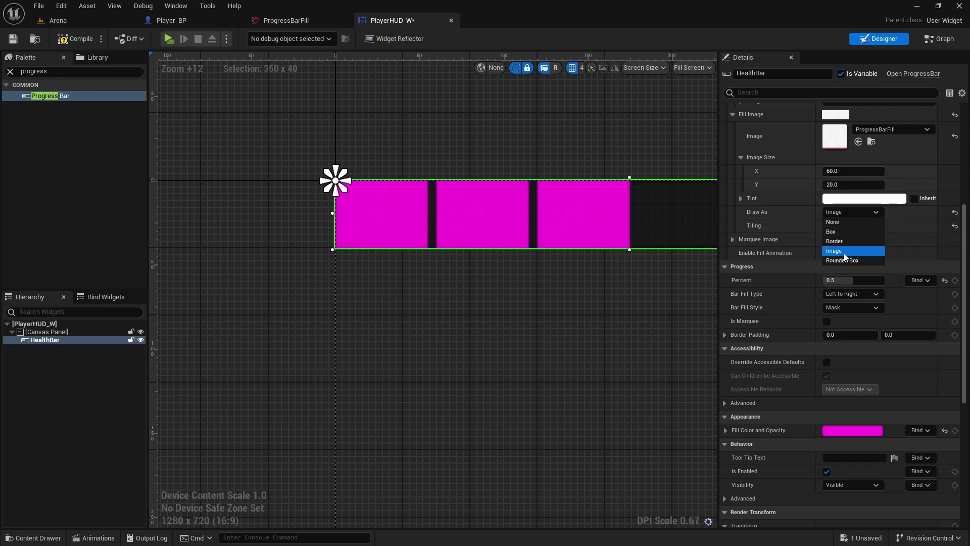
click(857, 211)
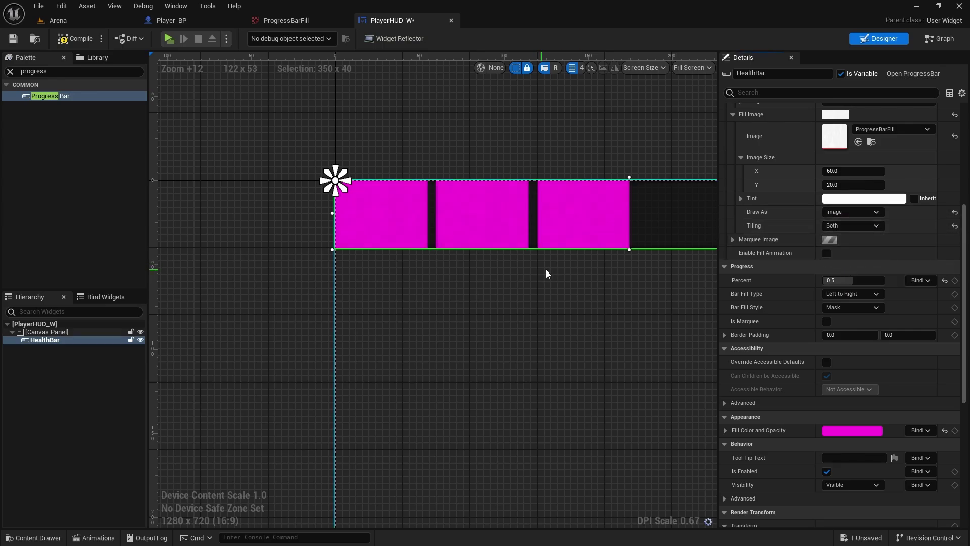
Examine the HealthBar's tiled fill segments and the gaps between them up close and from afar.
scroll(555, 278, down, 3)
scroll(480, 278, up, 4)
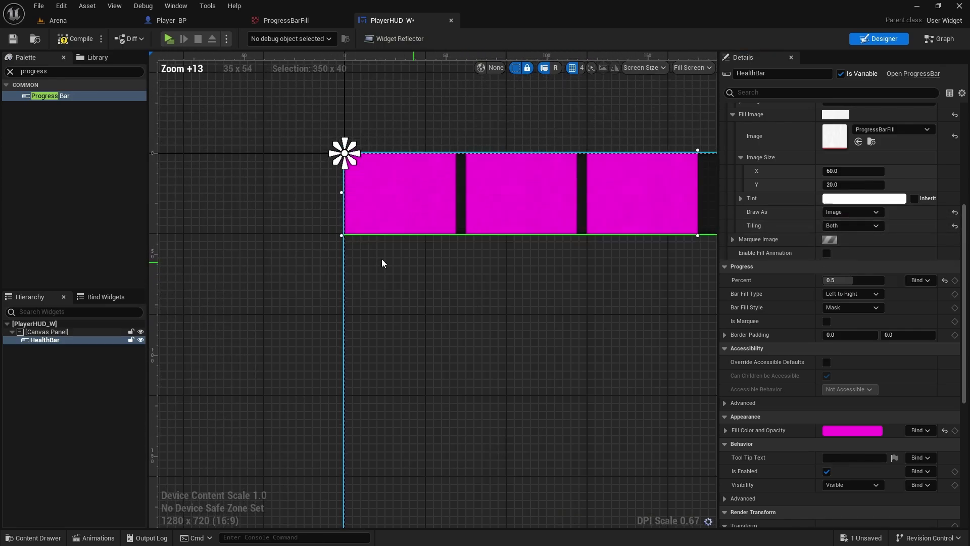
scroll(572, 241, up, 2)
right_drag(571, 242, 418, 303)
scroll(469, 175, up, 1)
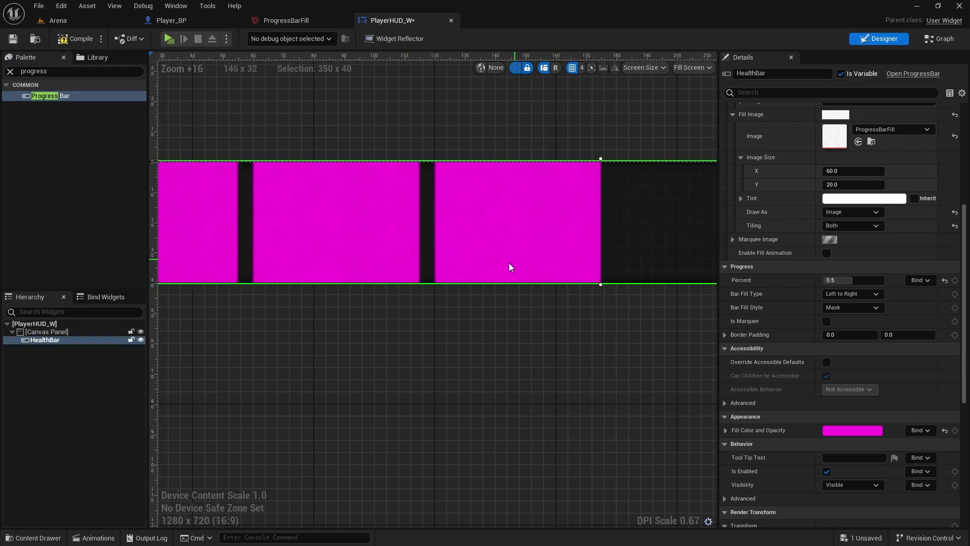
scroll(436, 309, down, 2)
right_drag(438, 310, 575, 254)
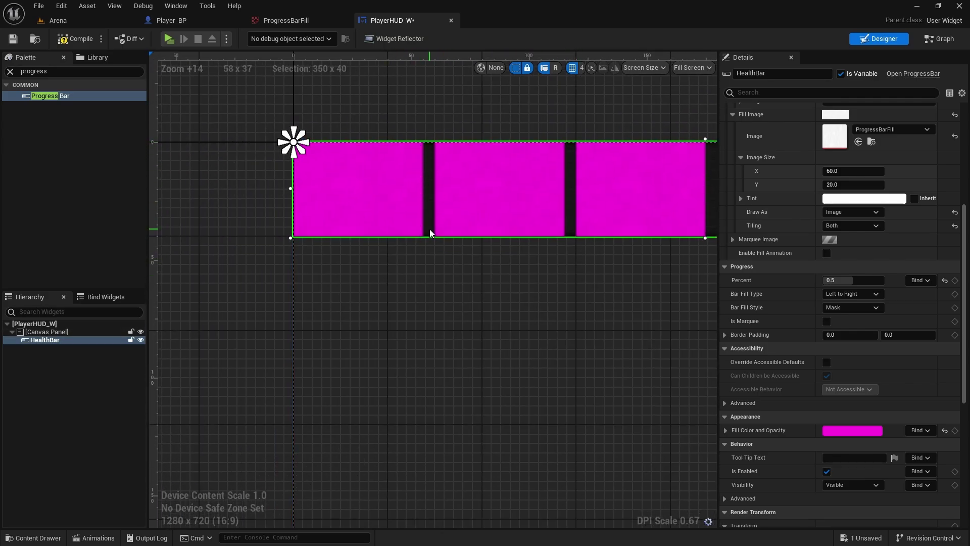
scroll(571, 170, down, 12)
mouse_move(505, 276)
right_down()
mouse_move(482, 304)
mouse_move(449, 299)
right_up()
right_drag(584, 294, 454, 286)
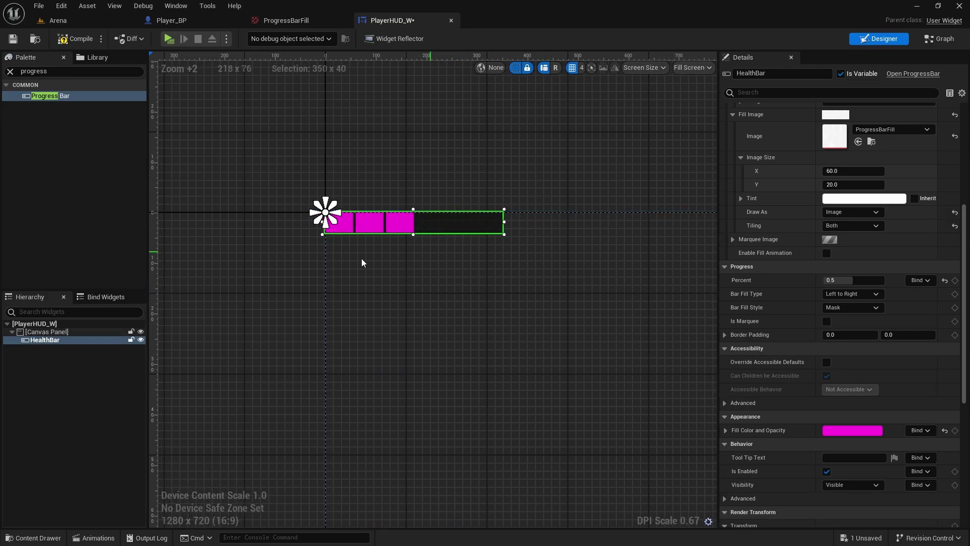
Move the HealthBar away from the canvas's top-left corner, further right and down, and deselect it.
mouse_move(440, 226)
mouse_down()
mouse_move(510, 307)
mouse_move(503, 347)
mouse_up()
scroll(503, 347, up, 5)
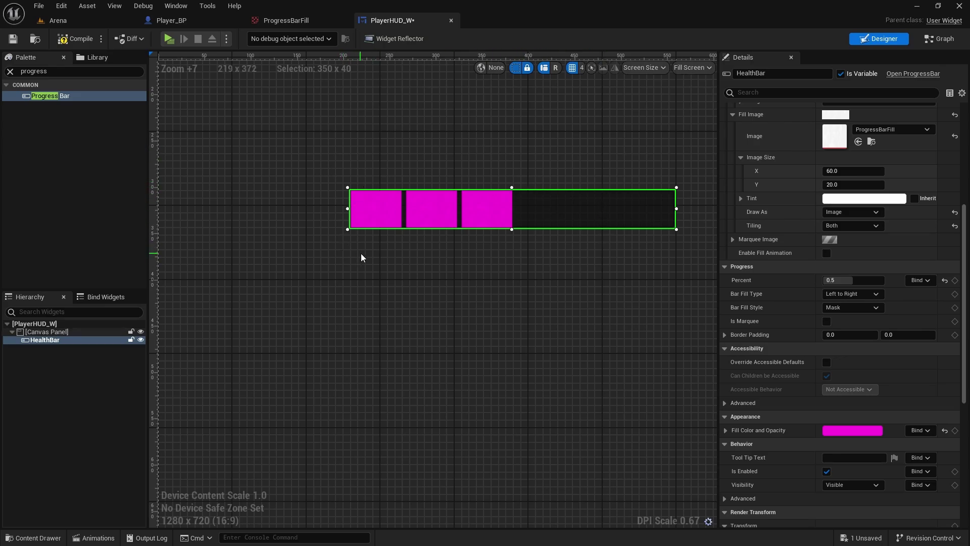
drag(552, 198, 559, 269)
click(455, 207)
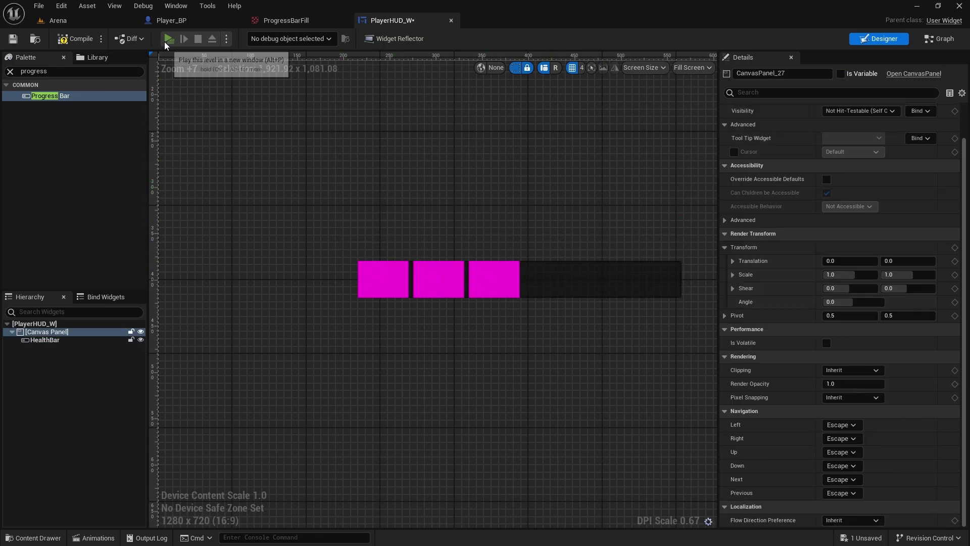
Play the level in a new window, run the character around to check the health bar on screen, and end the session.
key(alt+p)
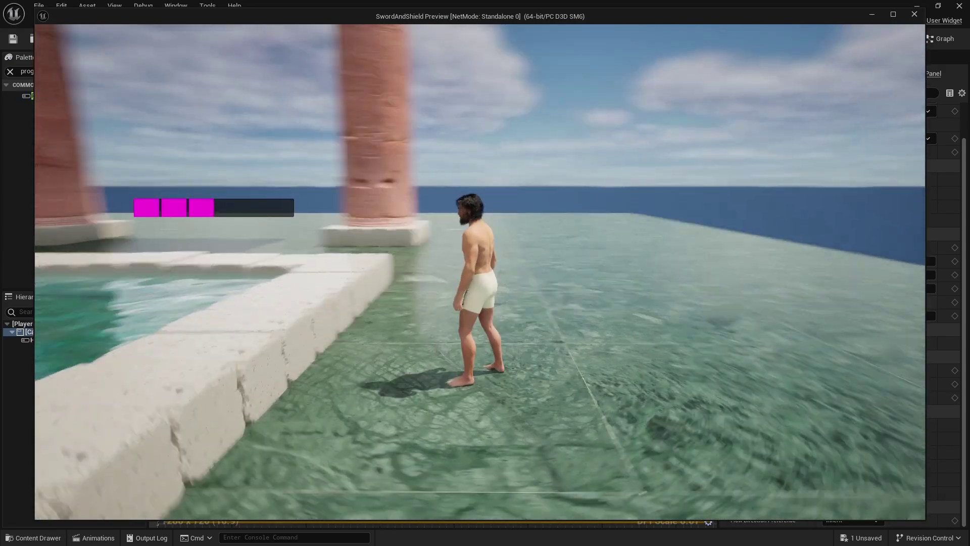
key(w)
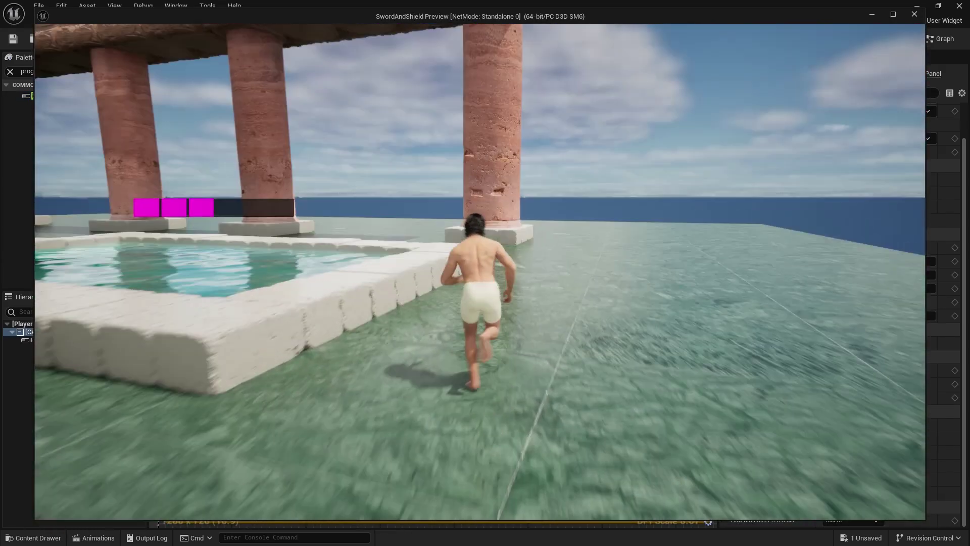
key(d)
key(Escape)
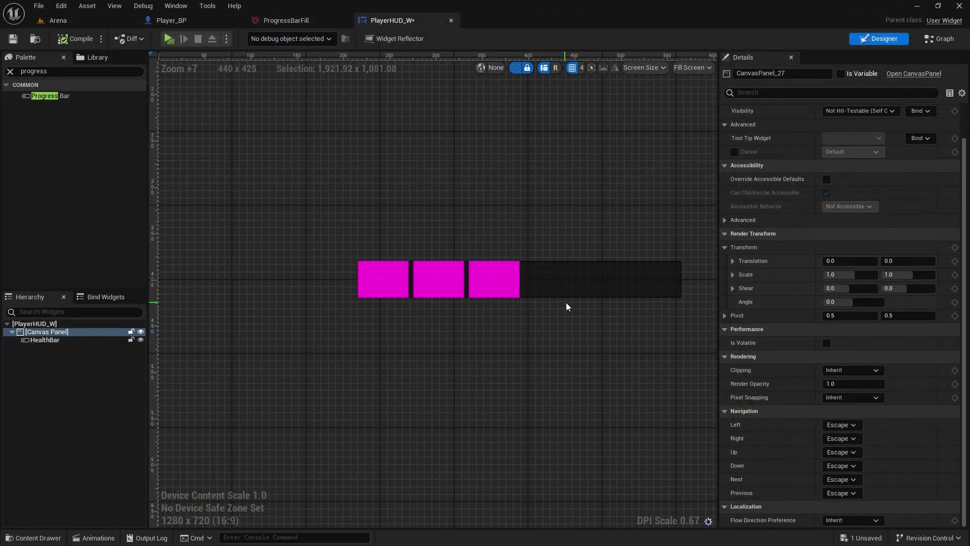
Select the HealthBar and set its Border Padding to 2.0 in X and Y, and raise both values to 4.0.
scroll(535, 296, up, 2)
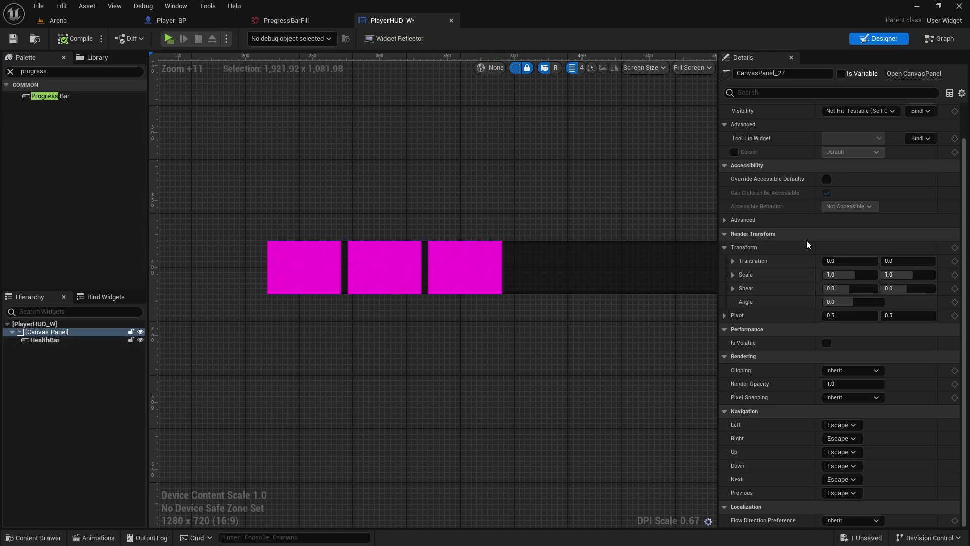
scroll(788, 210, up, 2)
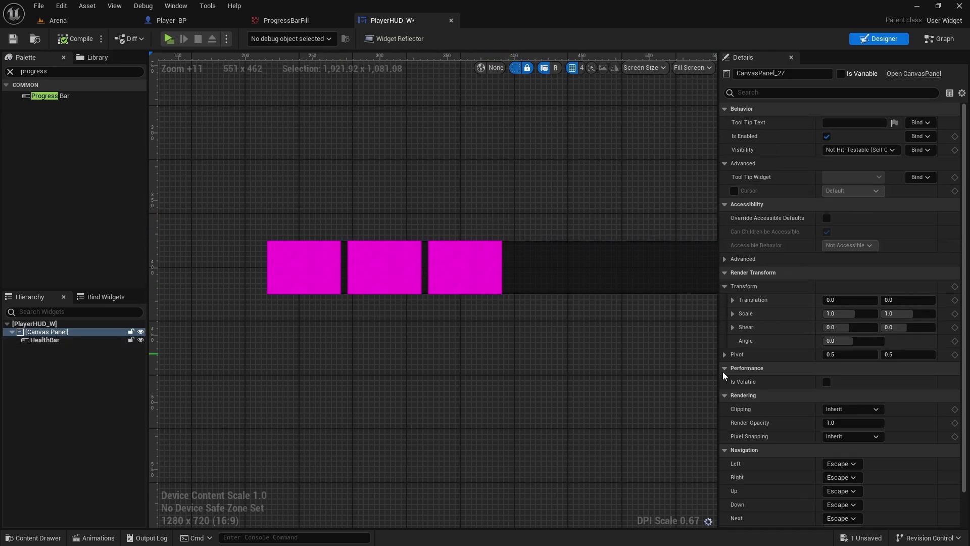
scroll(727, 353, down, 2)
click(704, 275)
scroll(861, 272, down, 15)
scroll(858, 271, down, 1)
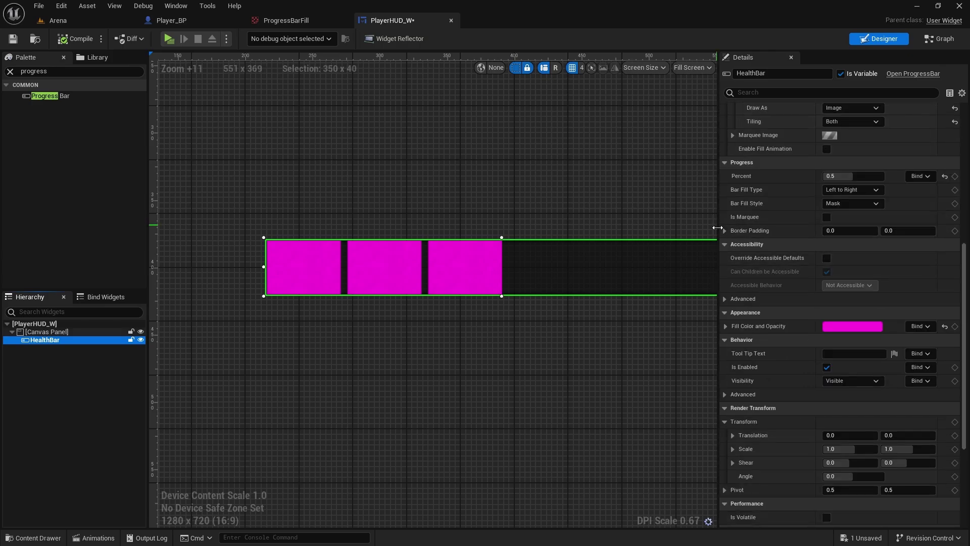
click(725, 231)
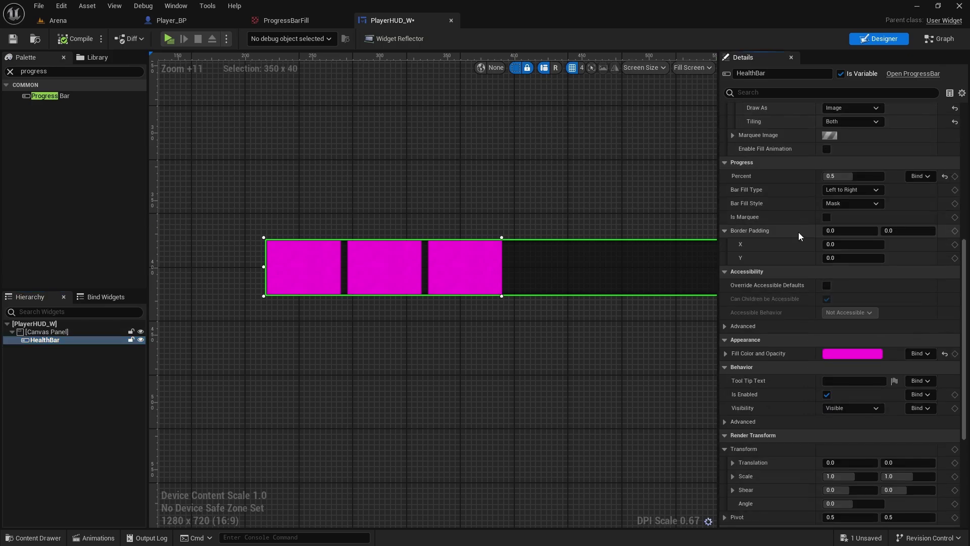
click(851, 232)
text(2)
click(890, 232)
text(2)
key(Return)
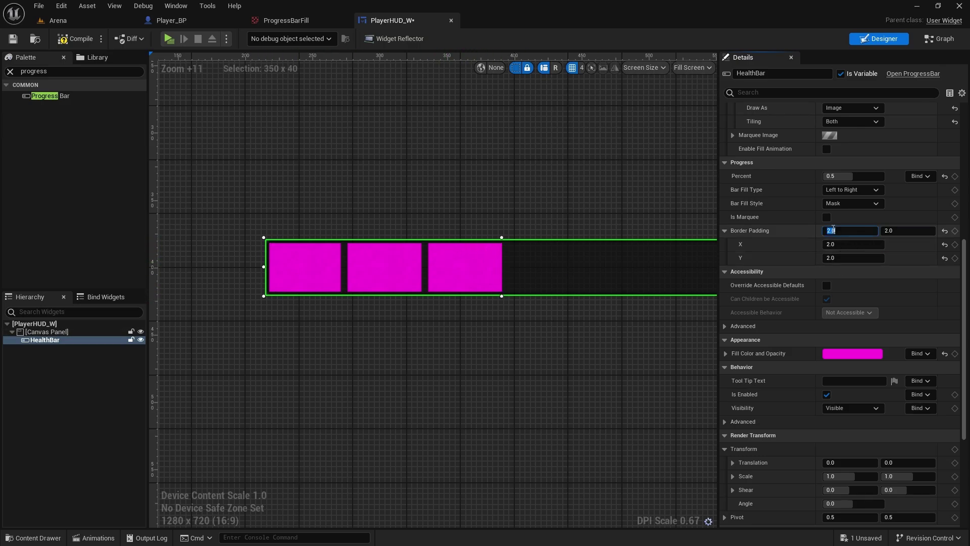
key(Return)
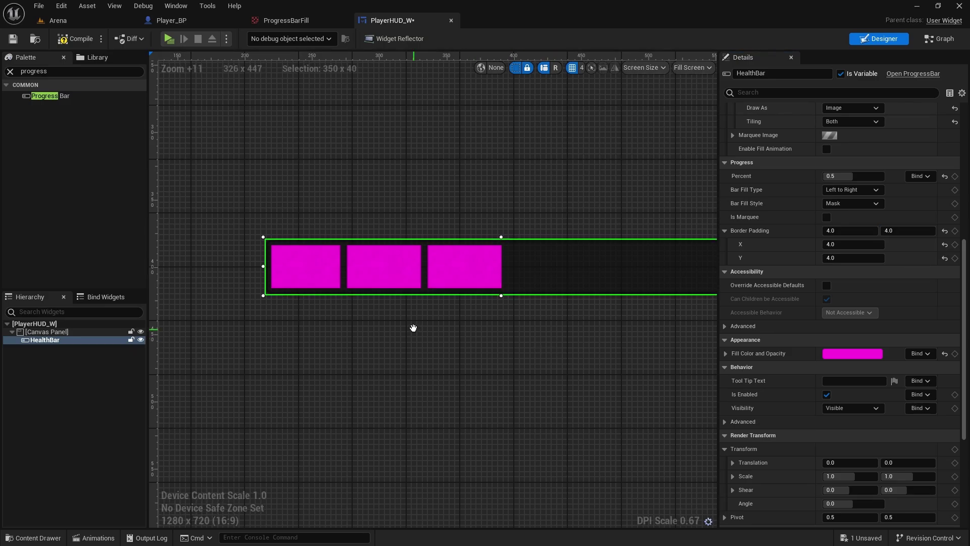
Try Enable Fill Animation in the HealthBar's style and turn it off again.
scroll(410, 303, down, 2)
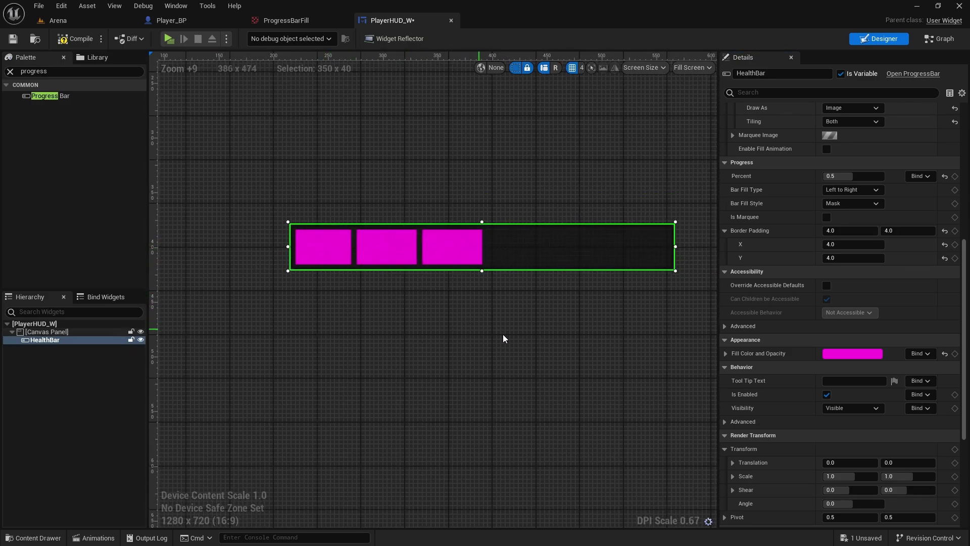
scroll(837, 373, down, 8)
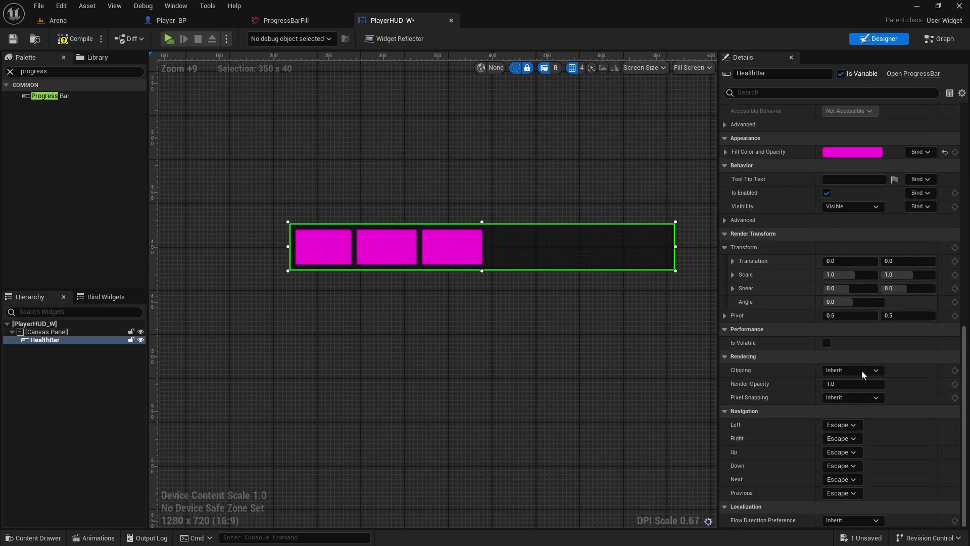
scroll(858, 370, up, 15)
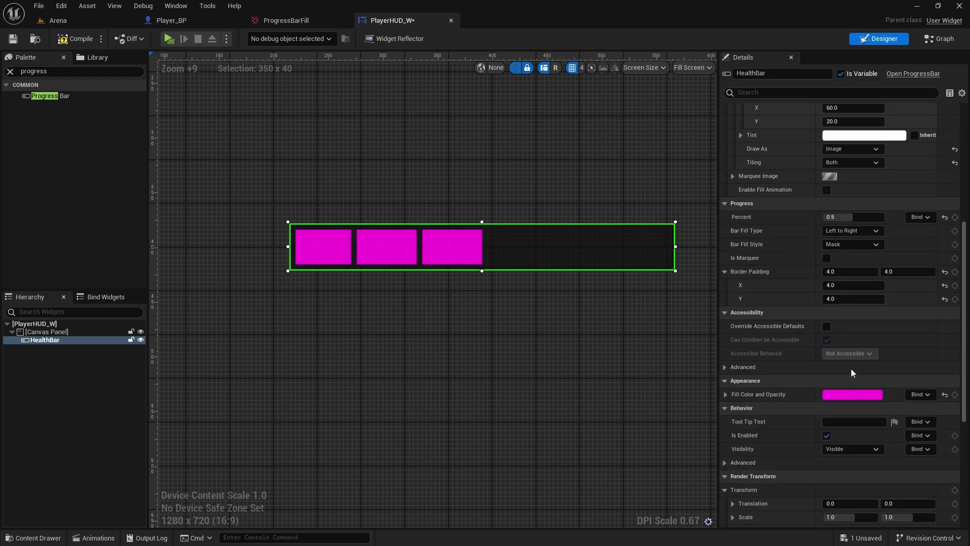
scroll(850, 365, up, 3)
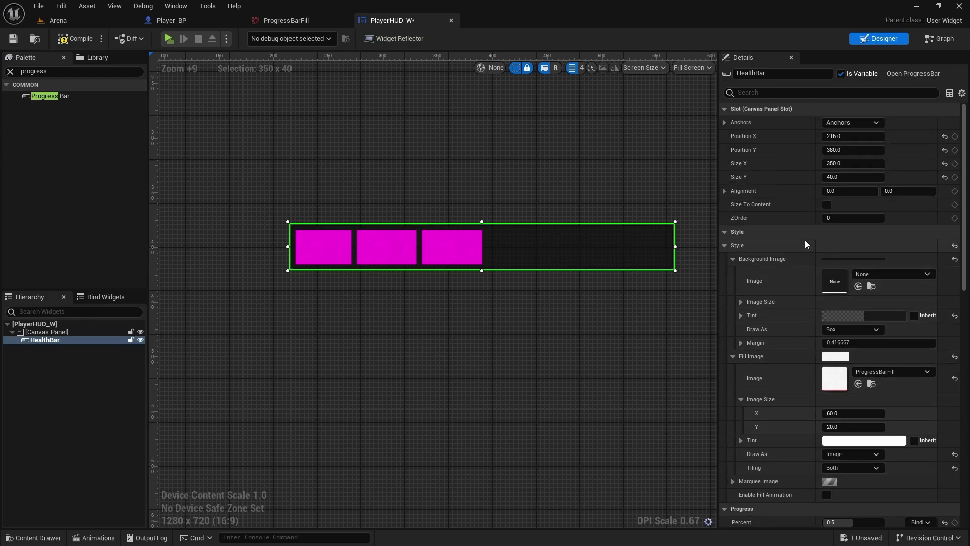
scroll(778, 232, down, 4)
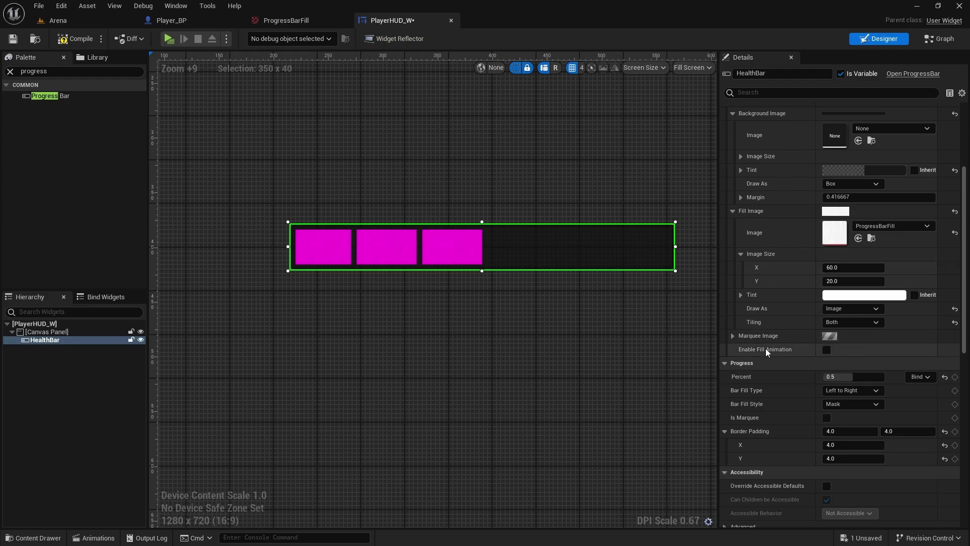
click(827, 350)
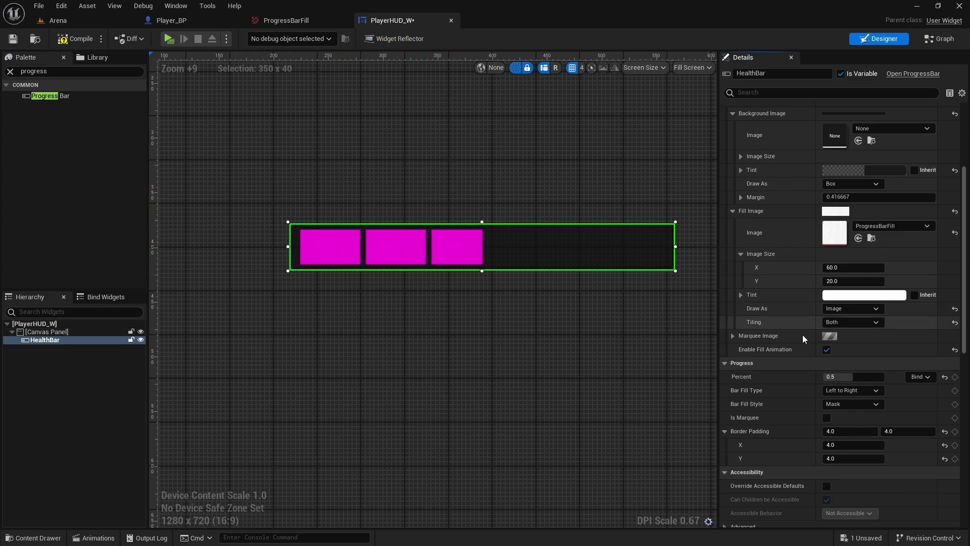
mouse_move(788, 351)
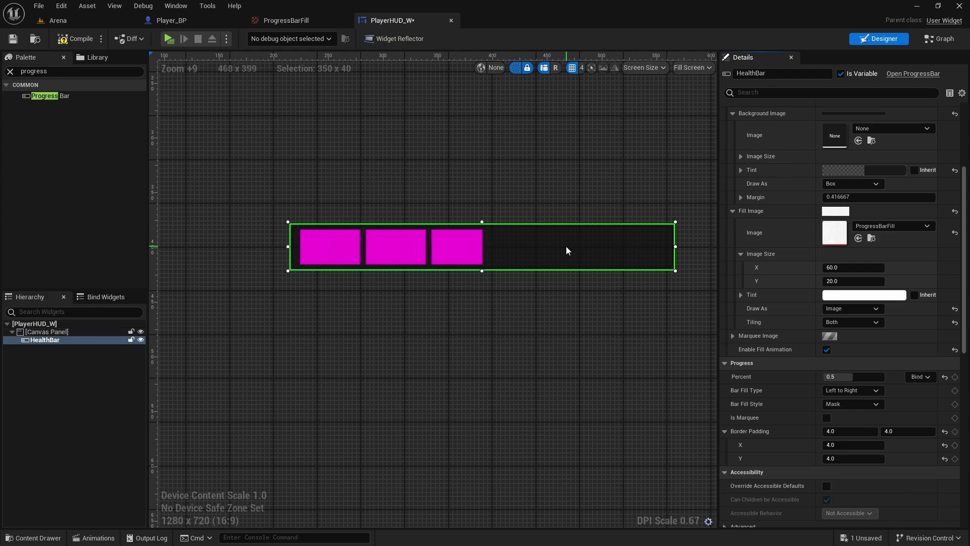
click(826, 349)
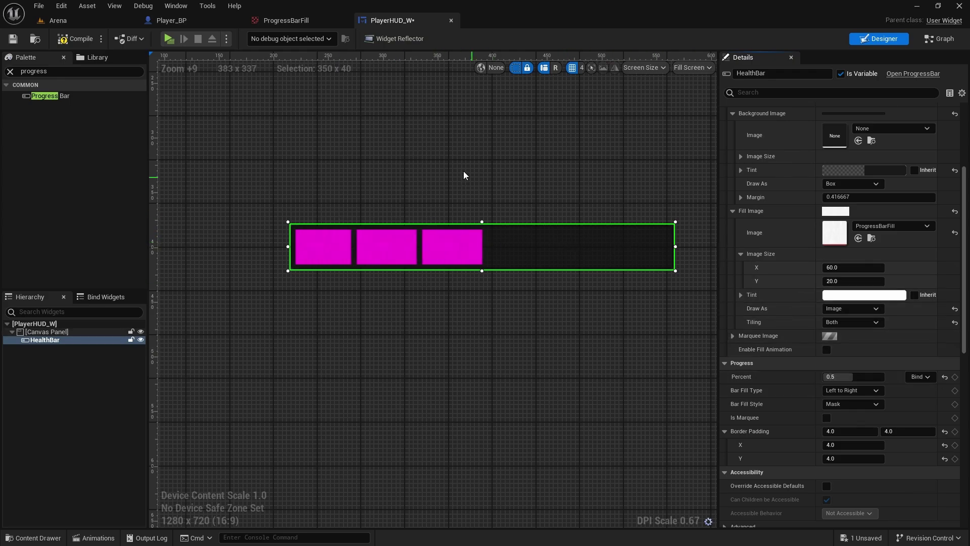
Look at the HealthBar's Marquee Image settings and try the Is Marquee option, switching it off again.
click(733, 336)
scroll(795, 349, down, 3)
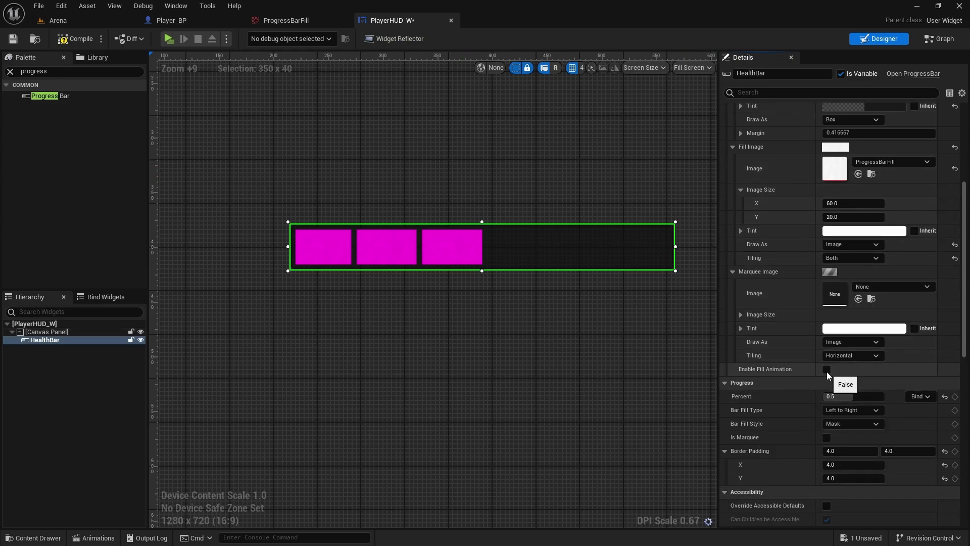
scroll(784, 261, up, 3)
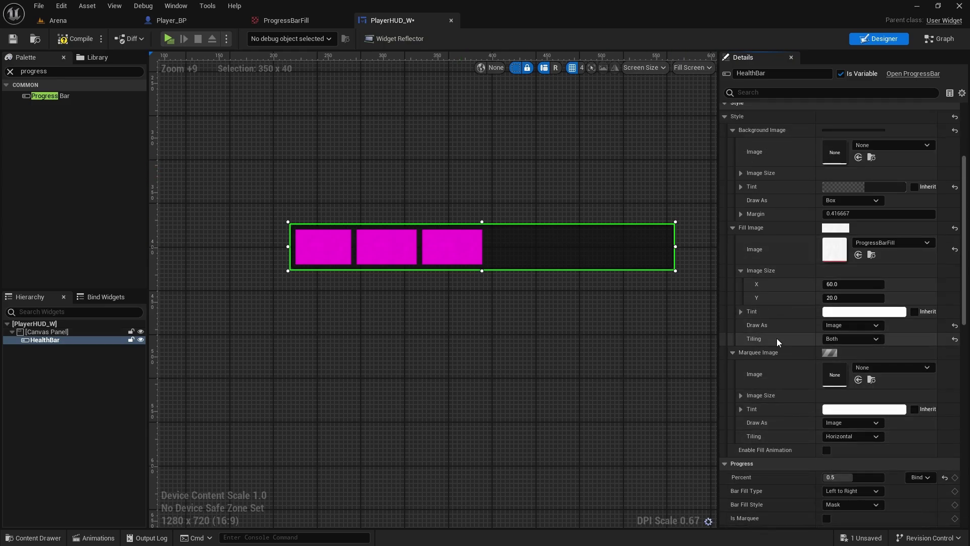
click(739, 353)
scroll(756, 358, down, 3)
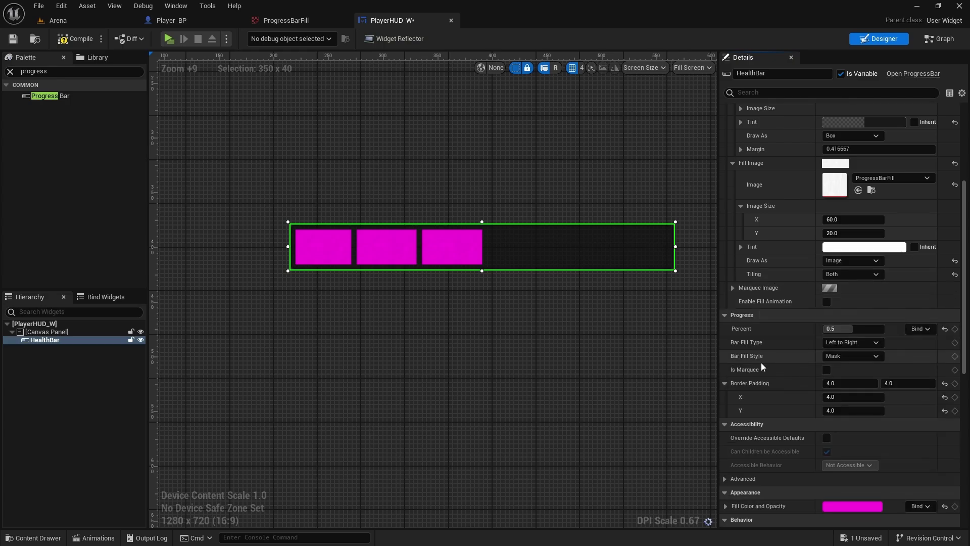
click(826, 369)
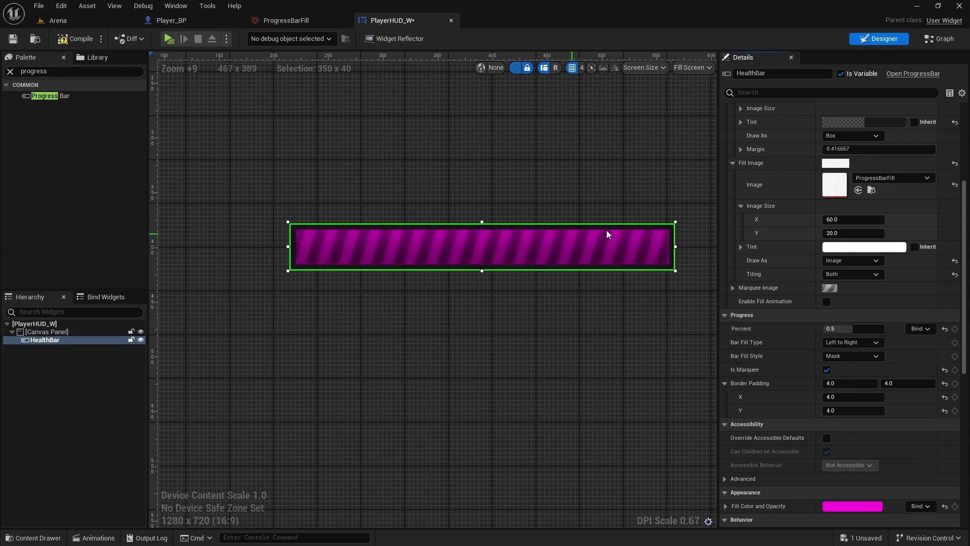
click(827, 370)
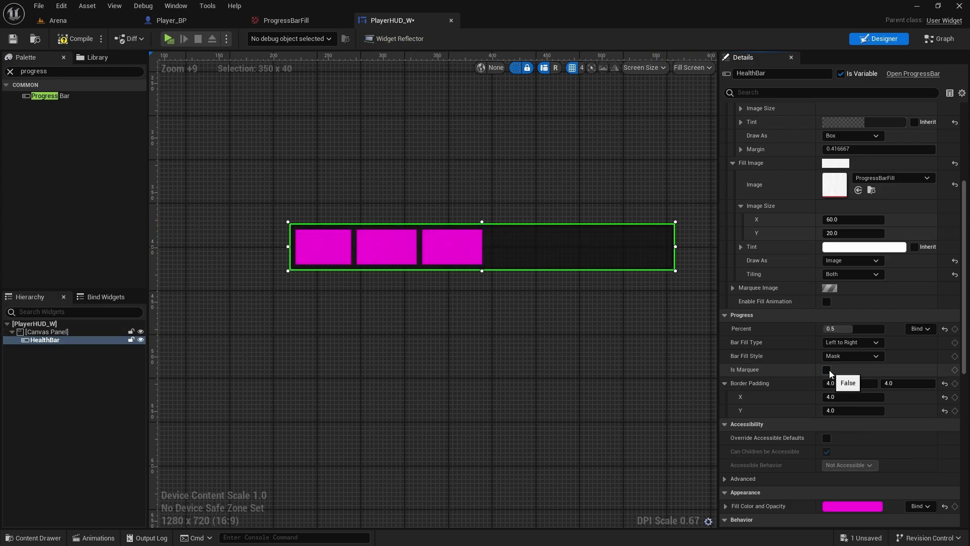
Play the level, run the character to check the padded health bar against the scenery, and end the session.
scroll(844, 353, down, 10)
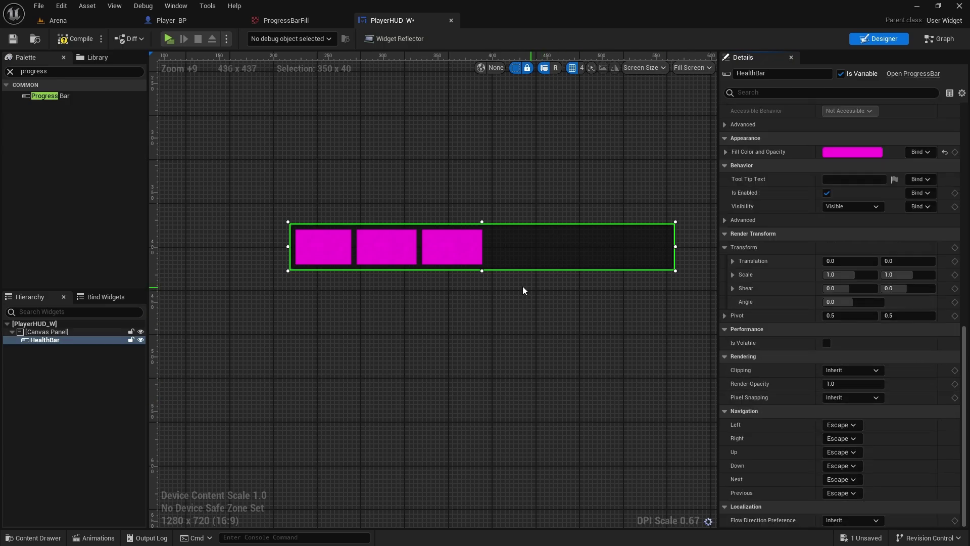
scroll(491, 284, up, 4)
right_drag(528, 319, 451, 341)
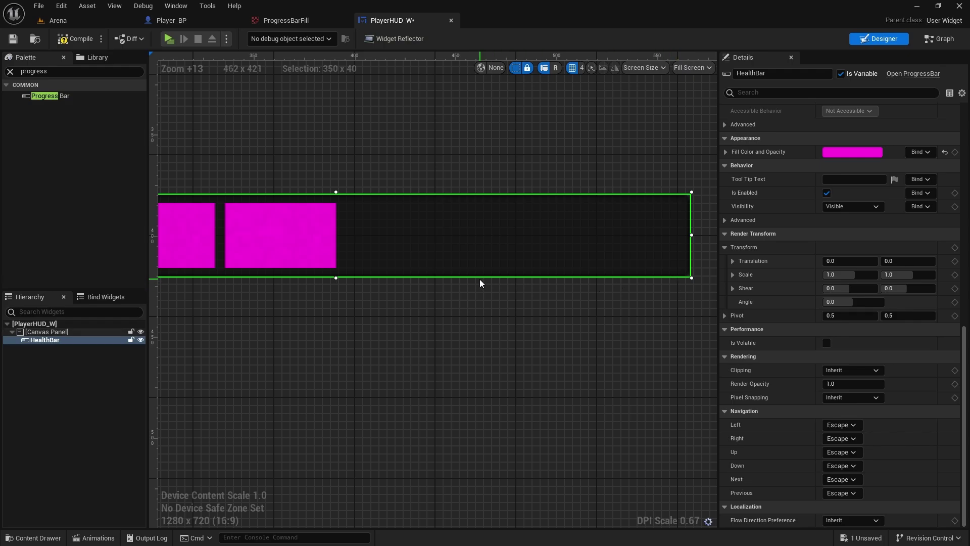
scroll(810, 255, up, 10)
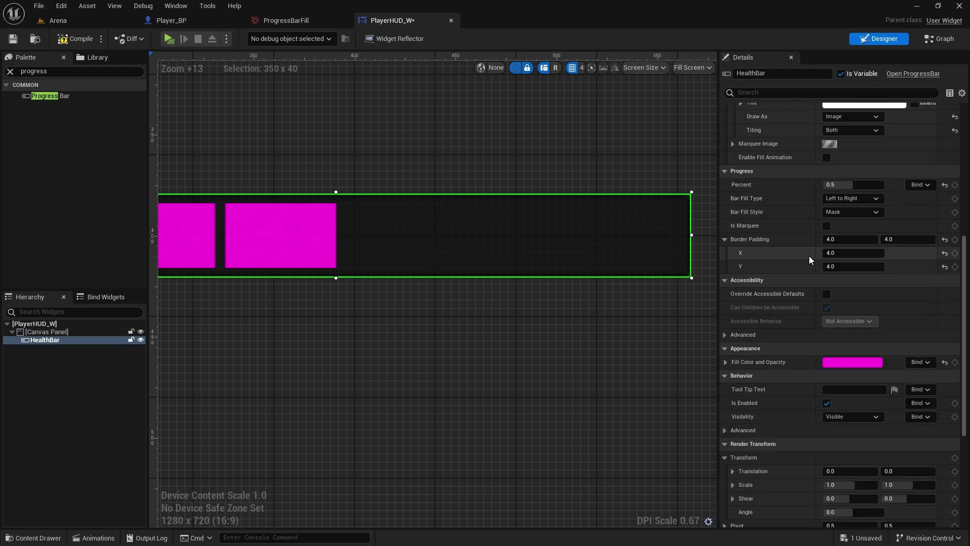
scroll(810, 313, down, 2)
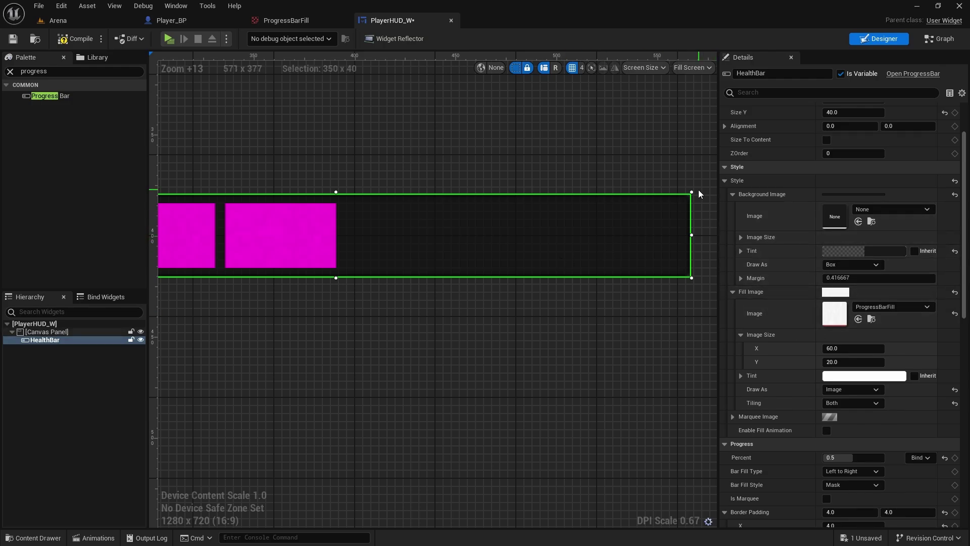
right_drag(455, 324, 478, 340)
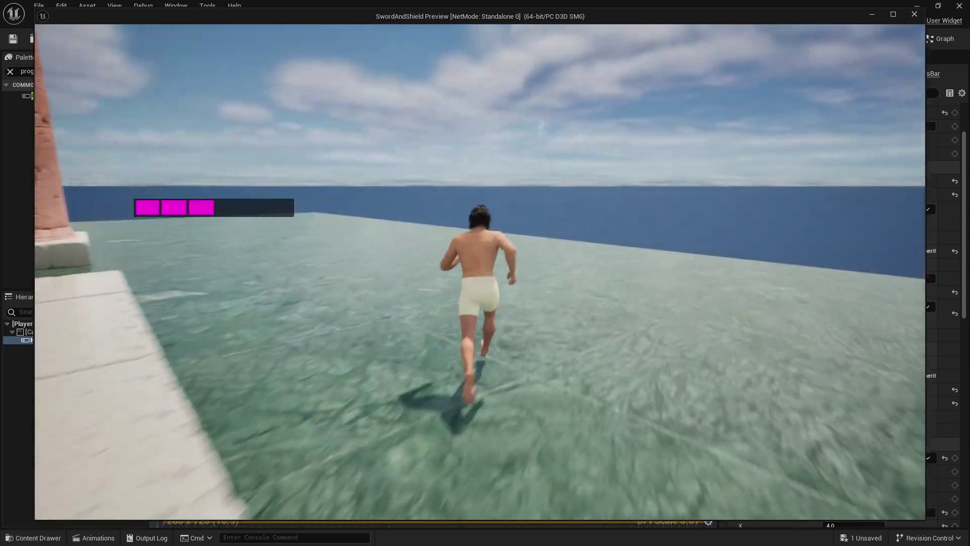
key(w)
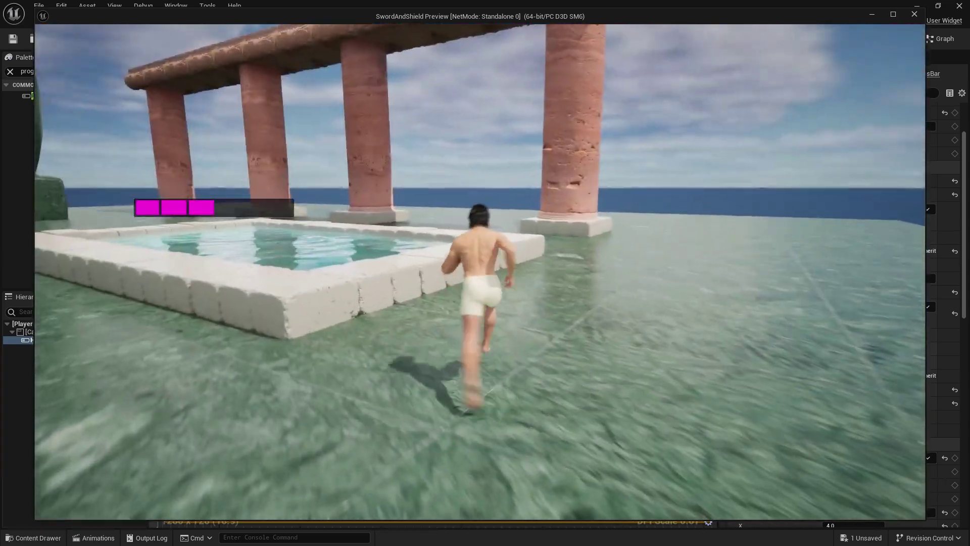
key(i)
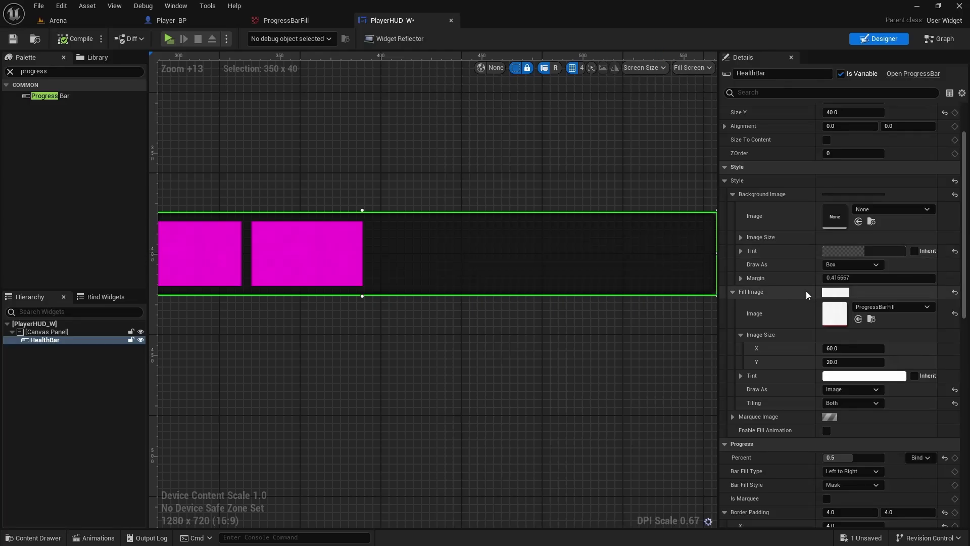
Brighten the HealthBar's Background Image tint to a light grey with a V value of 0.770833.
scroll(834, 303, up, 5)
click(868, 319)
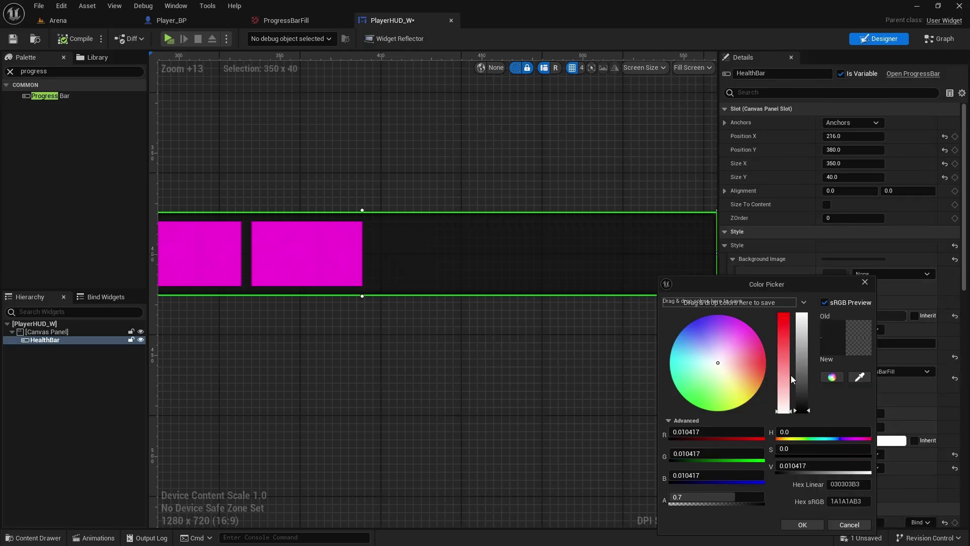
drag(802, 379, 805, 342)
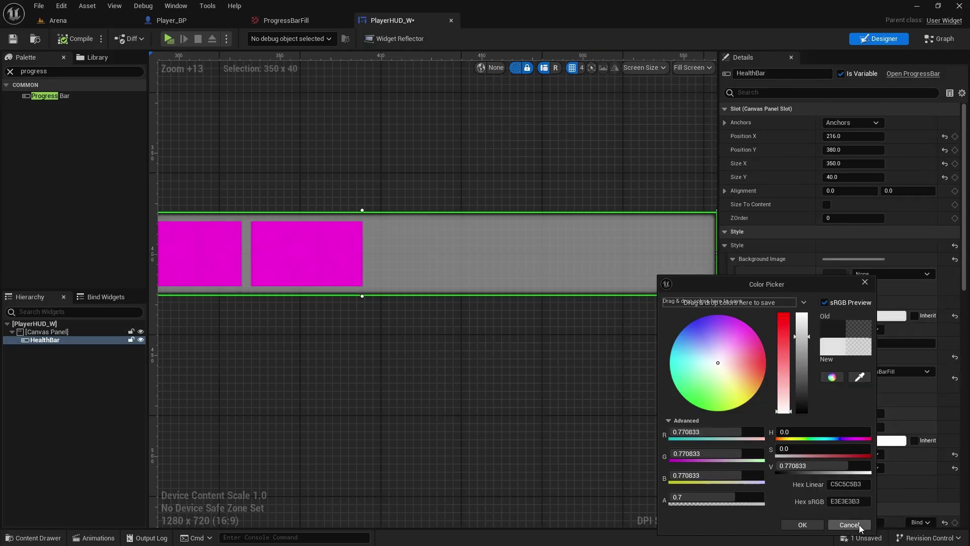
click(798, 524)
Play the level and run around the pool and columns to check the light grey bar background, ending the session.
scroll(515, 277, up, 6)
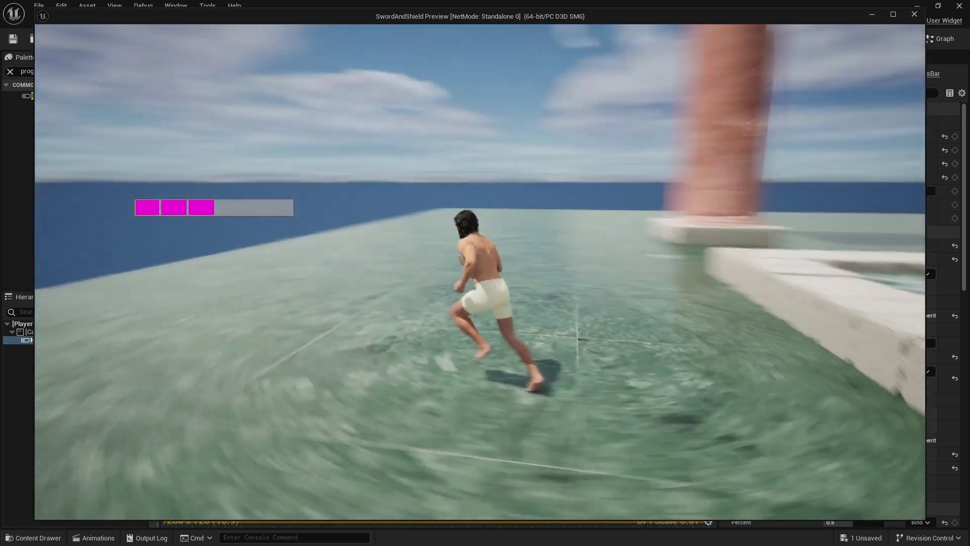
key(w)
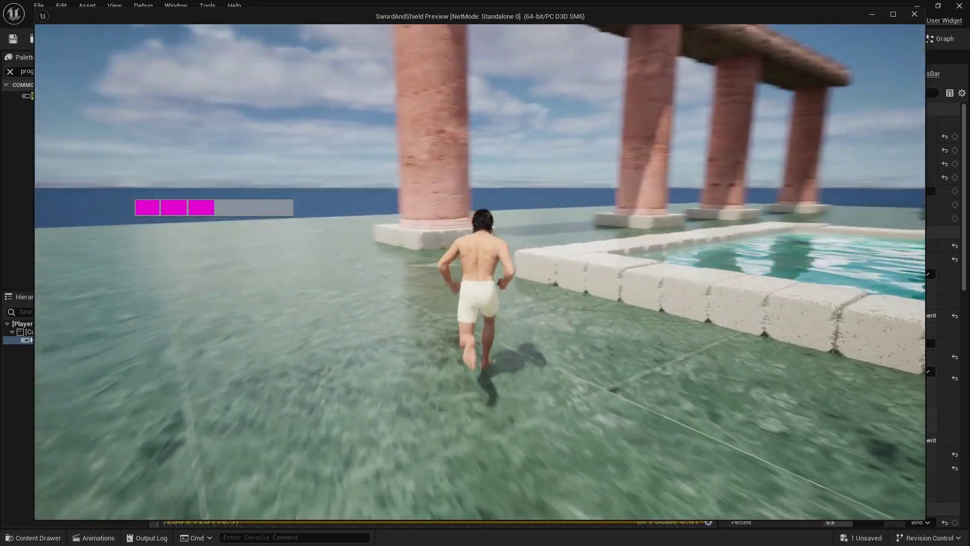
key(a)
key(d)
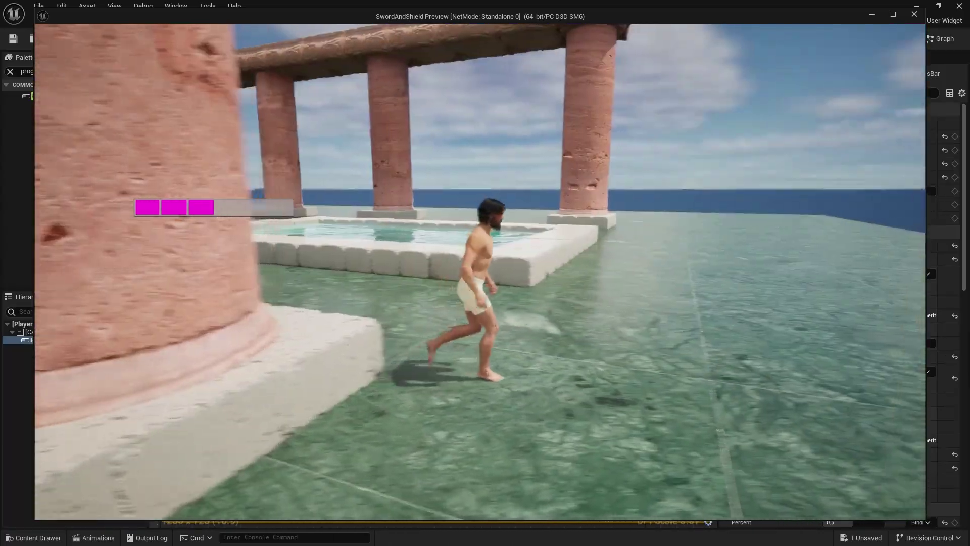
key(w)
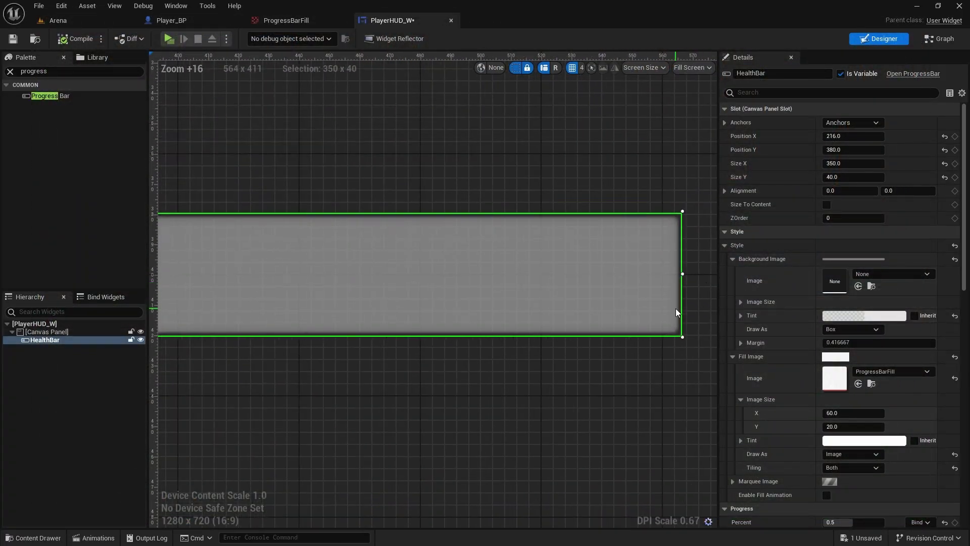
Undo the last background tint change and inspect the deselected health bar in the designer.
key(ctrl+z)
click(490, 365)
scroll(610, 354, down, 5)
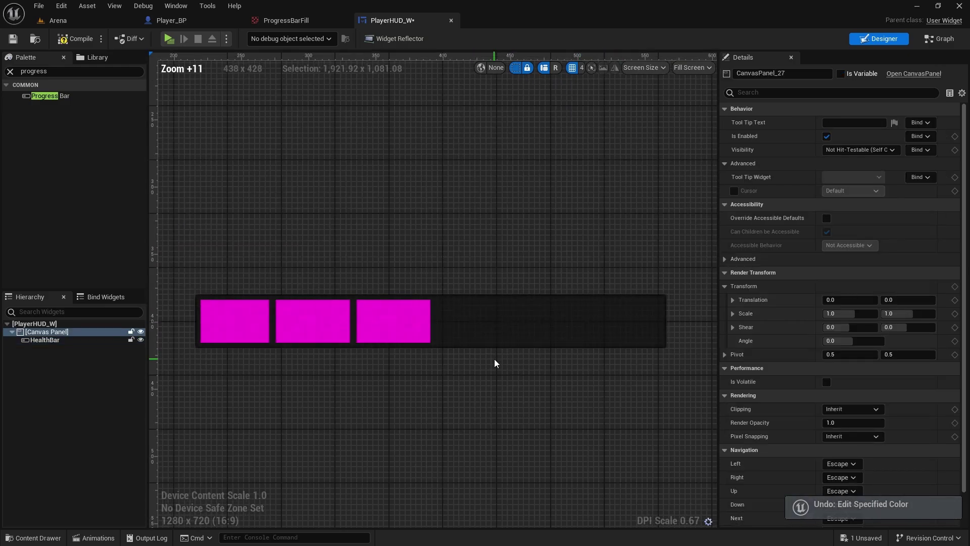
scroll(530, 316, up, 3)
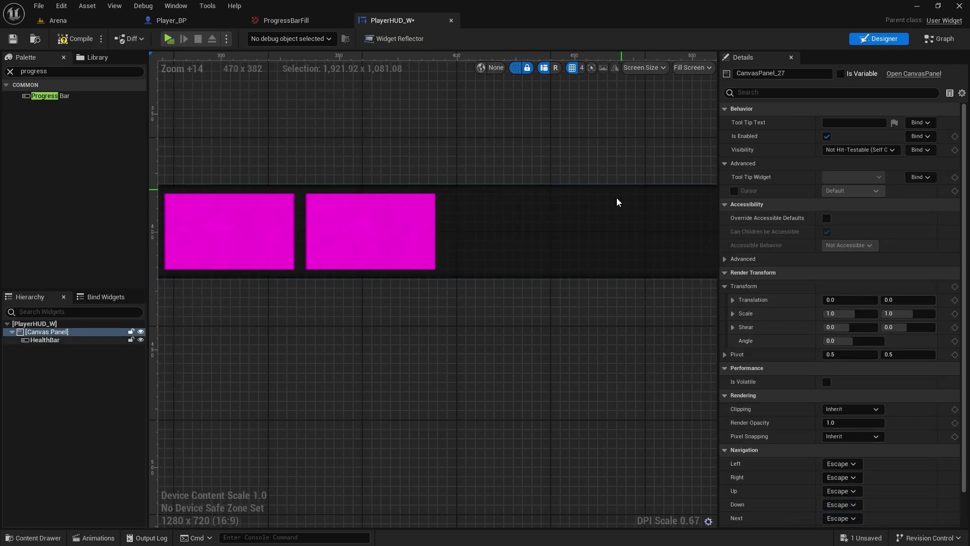
scroll(498, 265, down, 2)
right_drag(428, 280, 490, 267)
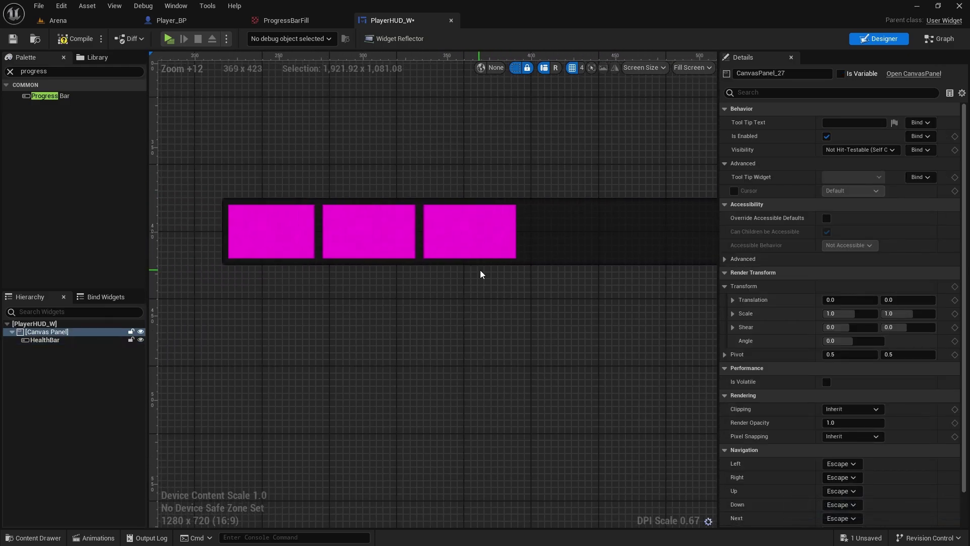
Select the HealthBar and make its Background Image tint fully transparent with an alpha of 0.0.
click(599, 238)
mouse_move(599, 237)
right_down()
mouse_move(396, 266)
mouse_move(608, 237)
right_up()
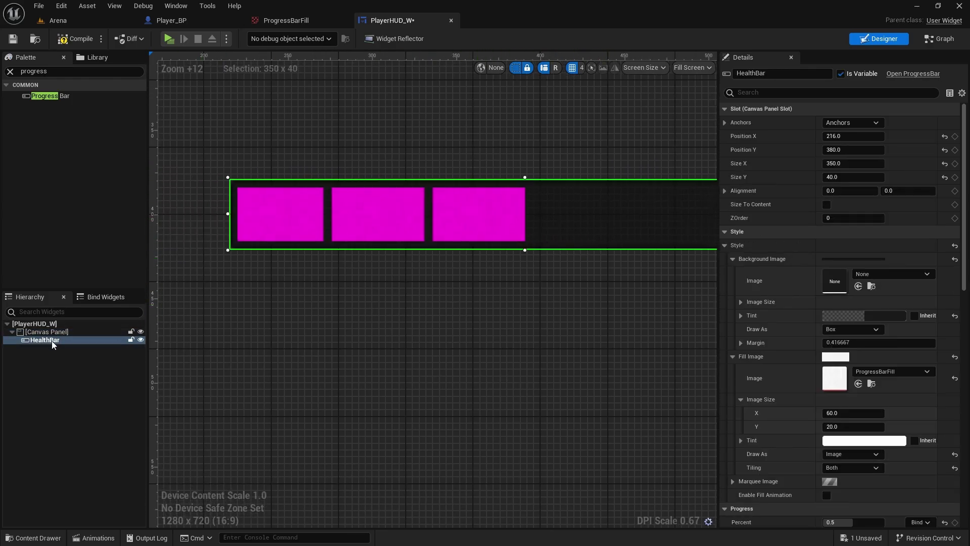
right_drag(495, 292, 385, 312)
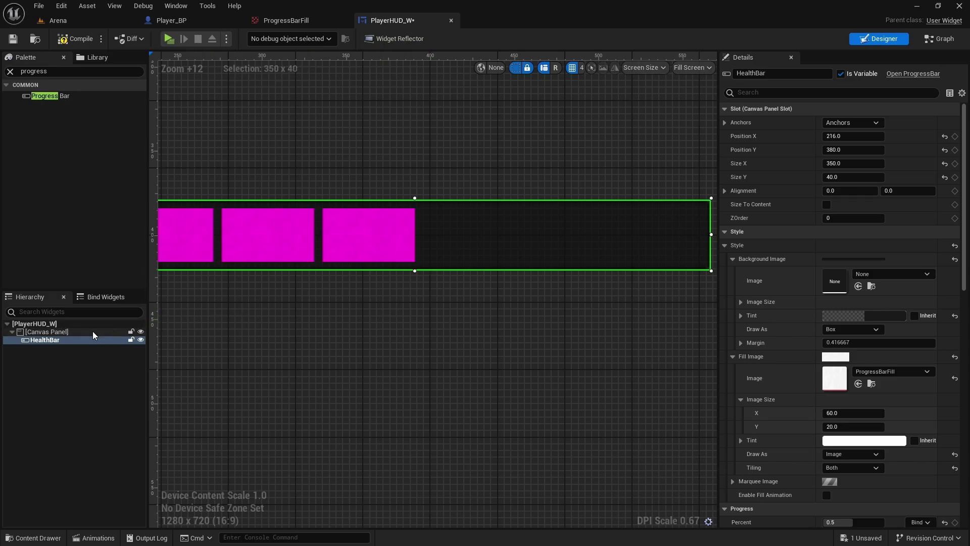
right_drag(346, 326, 390, 304)
click(43, 331)
click(70, 339)
scroll(607, 250, down, 1)
right_drag(654, 239, 572, 275)
click(856, 314)
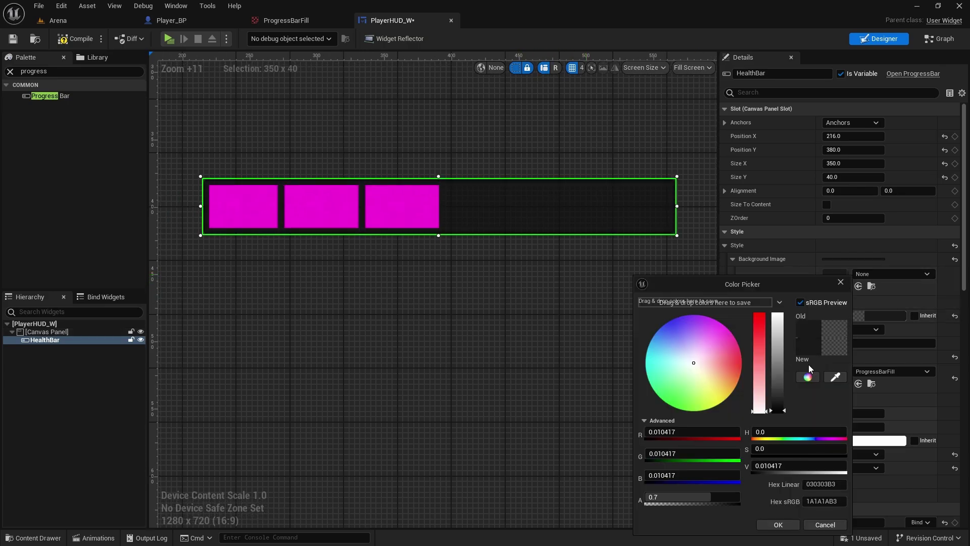
drag(702, 496, 644, 496)
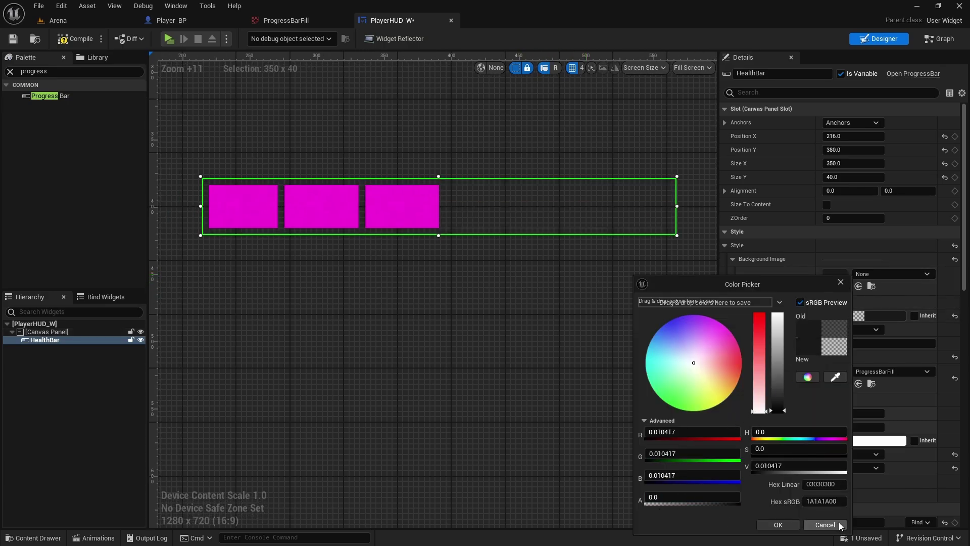
click(766, 527)
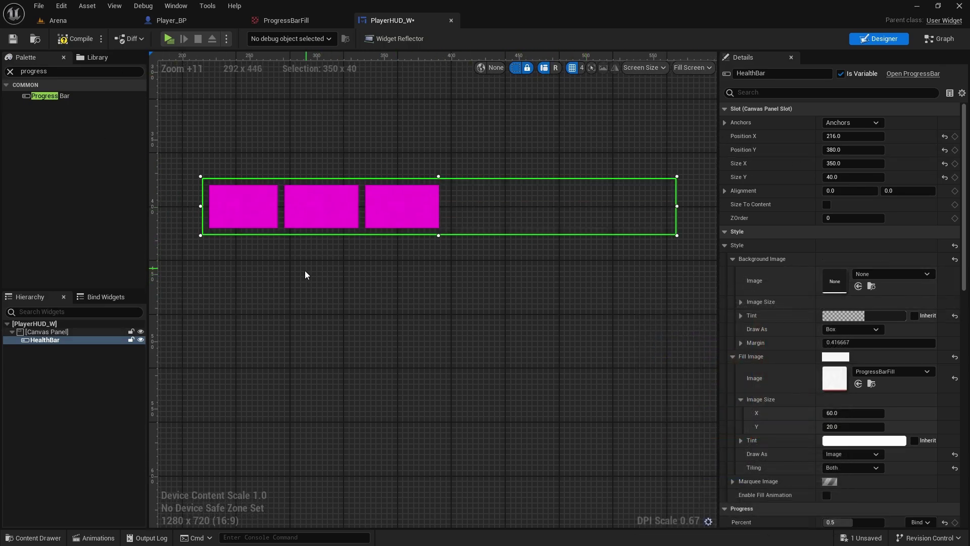
Wrap the HealthBar in a Border widget.
right_drag(300, 276, 436, 287)
right_click(40, 341)
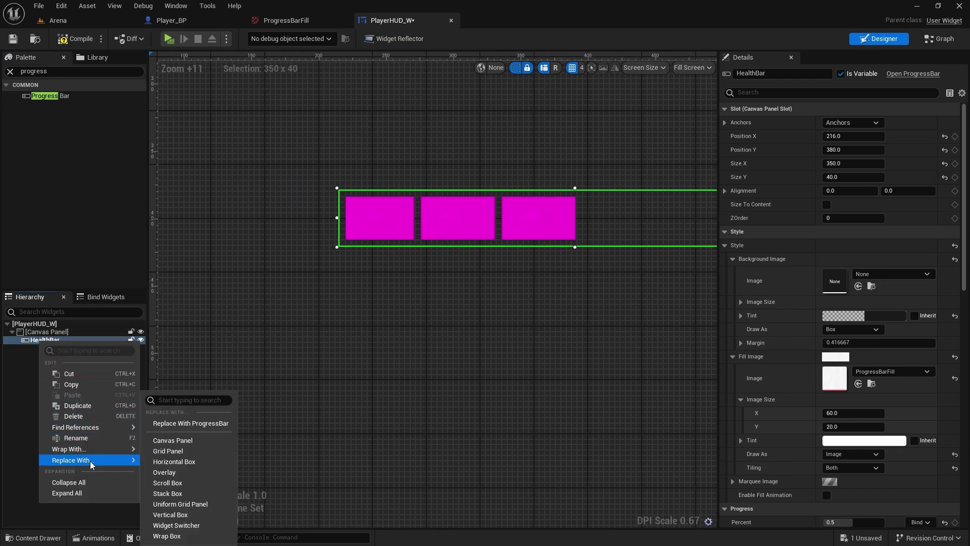
mouse_move(114, 449)
click(162, 323)
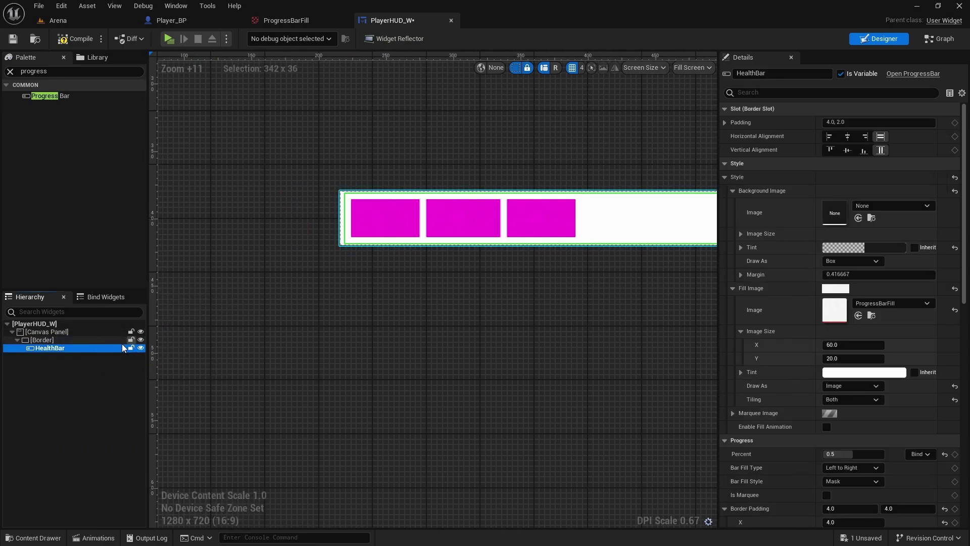
Select the new Border around the HealthBar and set its content padding to 0.0 on all sides.
click(49, 342)
mouse_move(354, 356)
right_down()
mouse_move(178, 348)
mouse_move(350, 342)
right_up()
right_drag(523, 253, 430, 253)
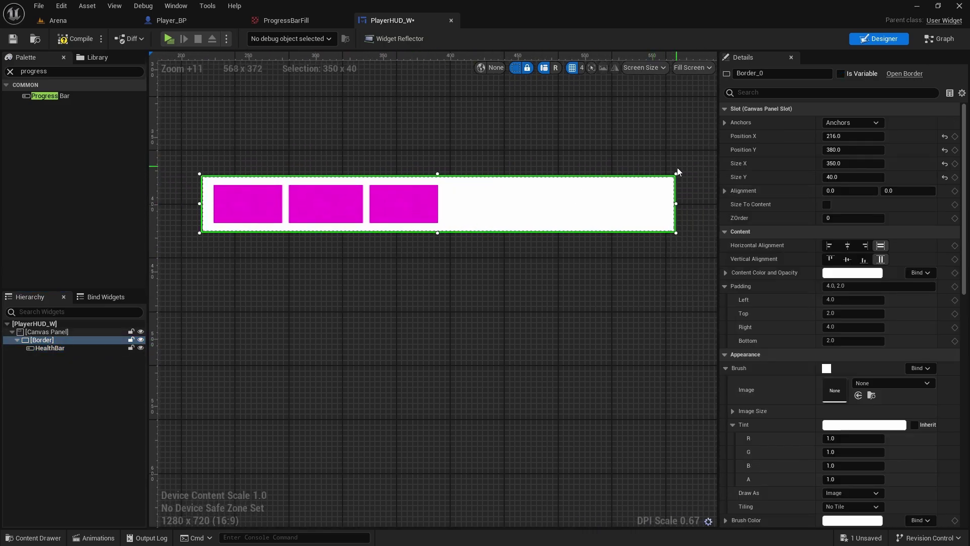
right_drag(565, 300, 629, 302)
scroll(793, 199, down, 5)
scroll(795, 200, up, 4)
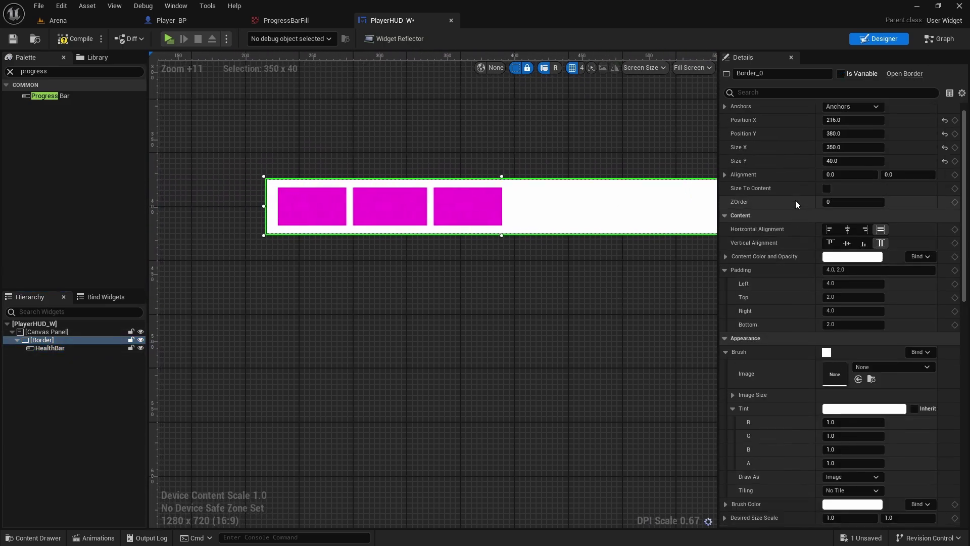
scroll(793, 212, up, 1)
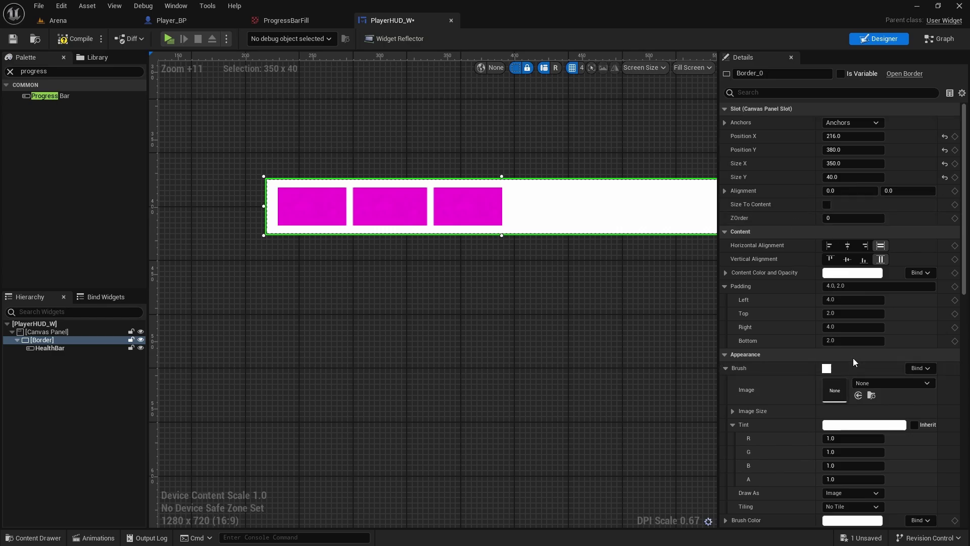
key(Return)
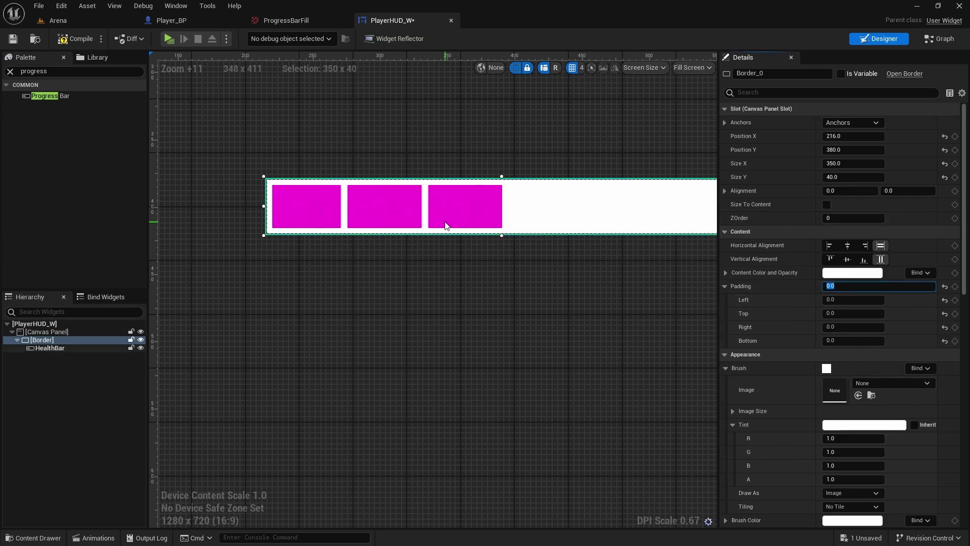
right_drag(529, 232, 565, 226)
click(829, 286)
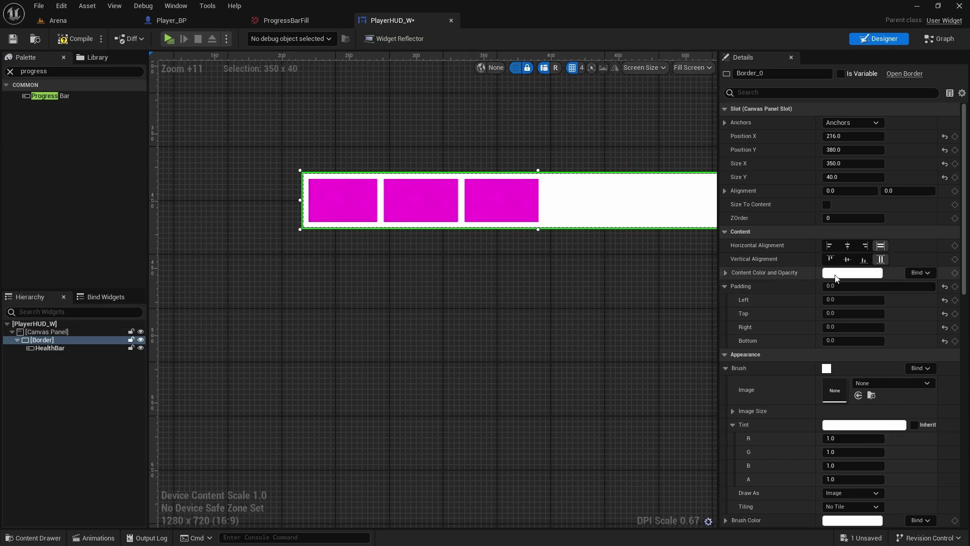
Set the Border's Brush tint to near-black with a V value of 0.005208 and an alpha of 0.7.
click(839, 424)
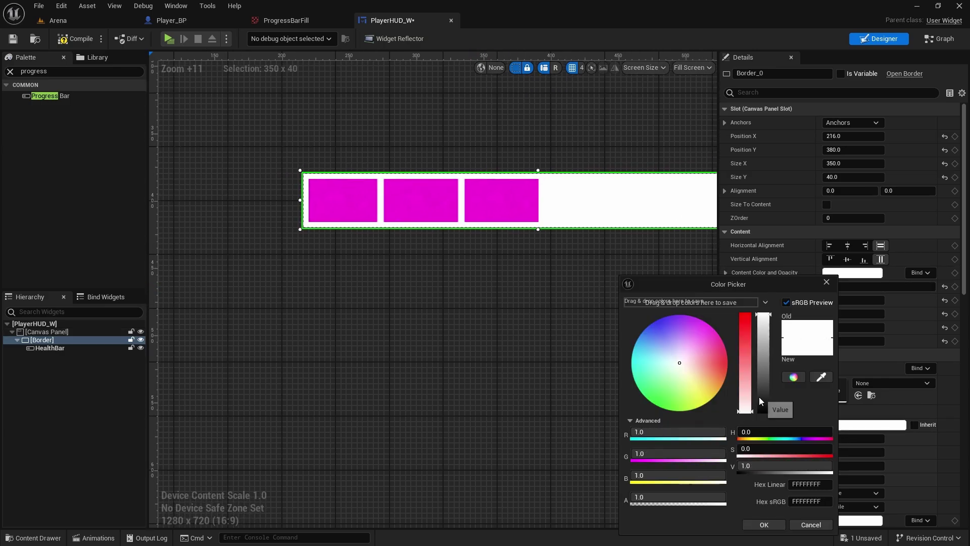
drag(759, 396, 767, 411)
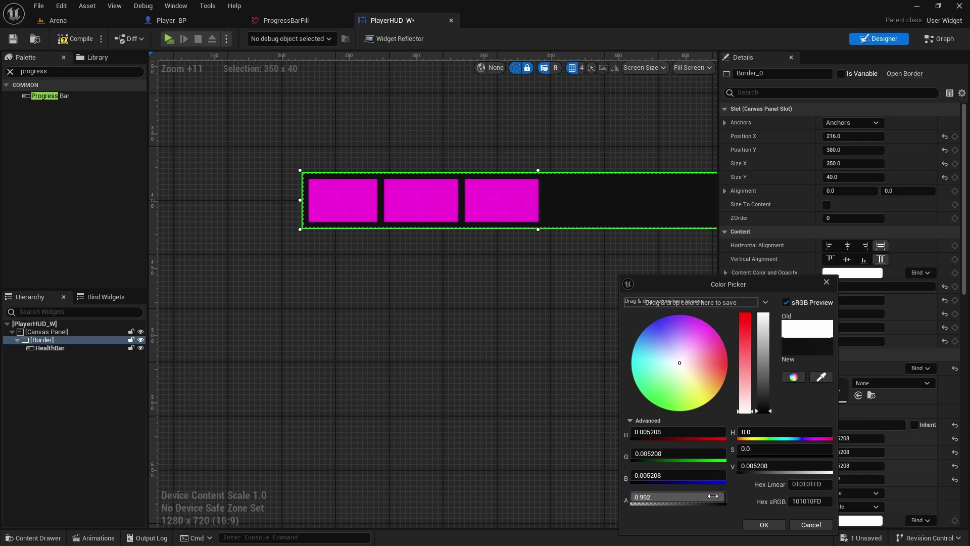
click(712, 495)
key(Return)
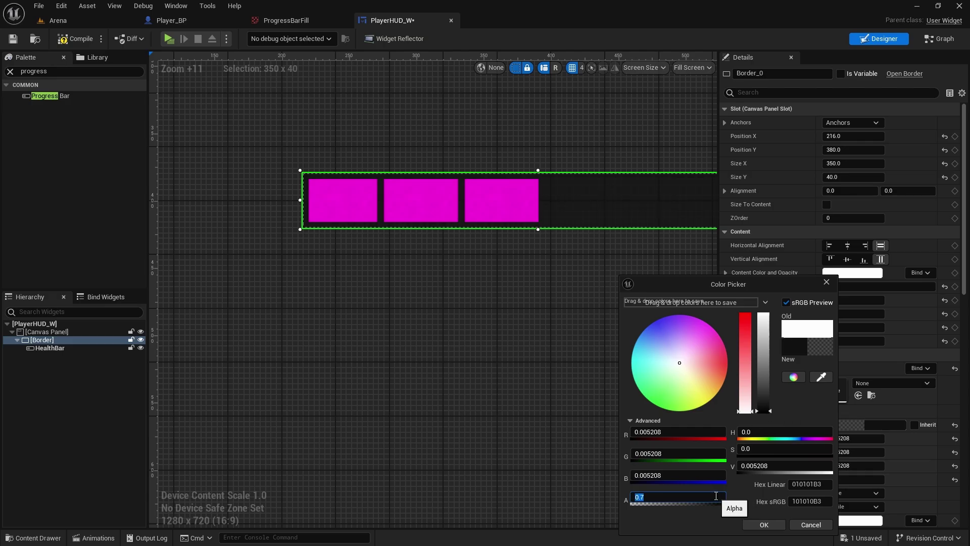
click(745, 525)
Examine the health bar's segments, gaps and dark Border background up close along its full length in the designer.
scroll(496, 287, up, 4)
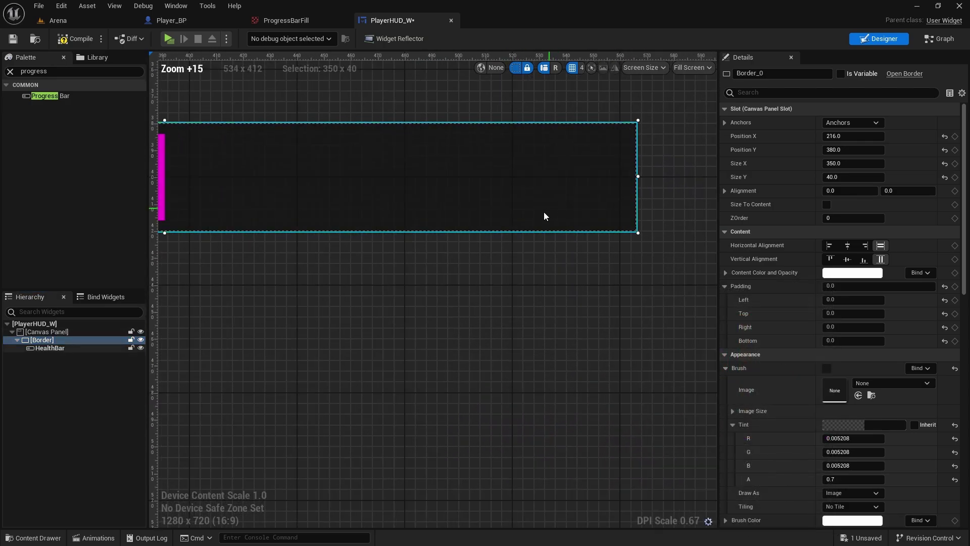
scroll(586, 203, down, 3)
right_drag(264, 226, 420, 156)
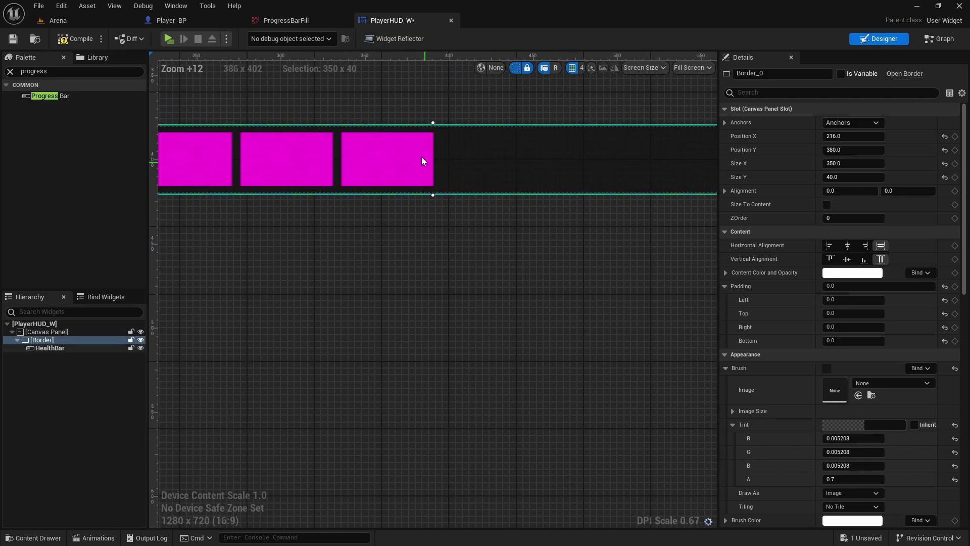
right_drag(574, 126, 693, 134)
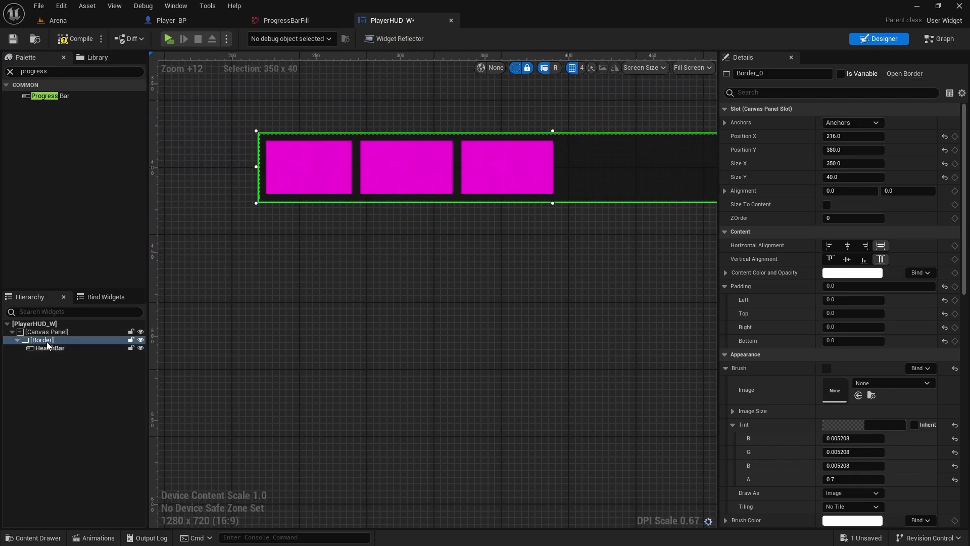
right_drag(598, 125, 451, 159)
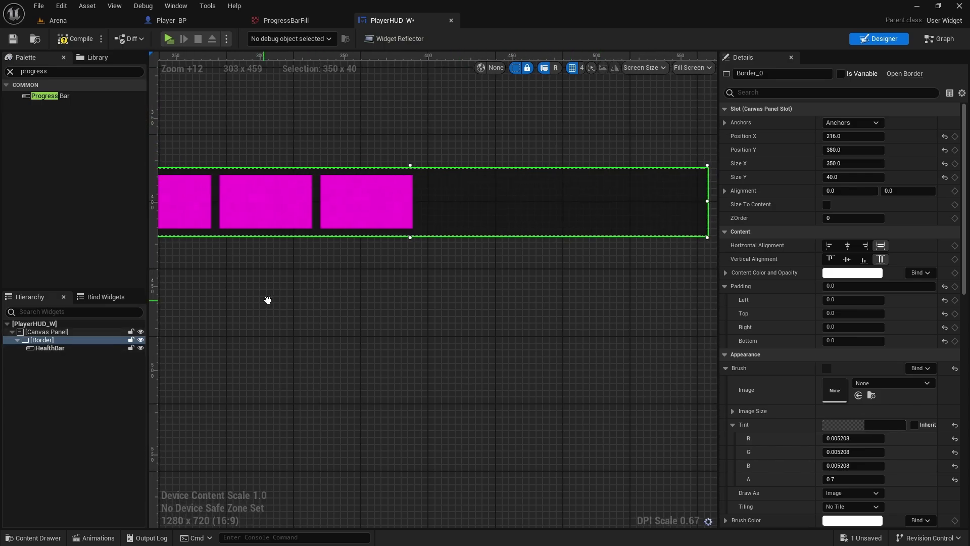
scroll(438, 306, down, 5)
scroll(547, 183, up, 3)
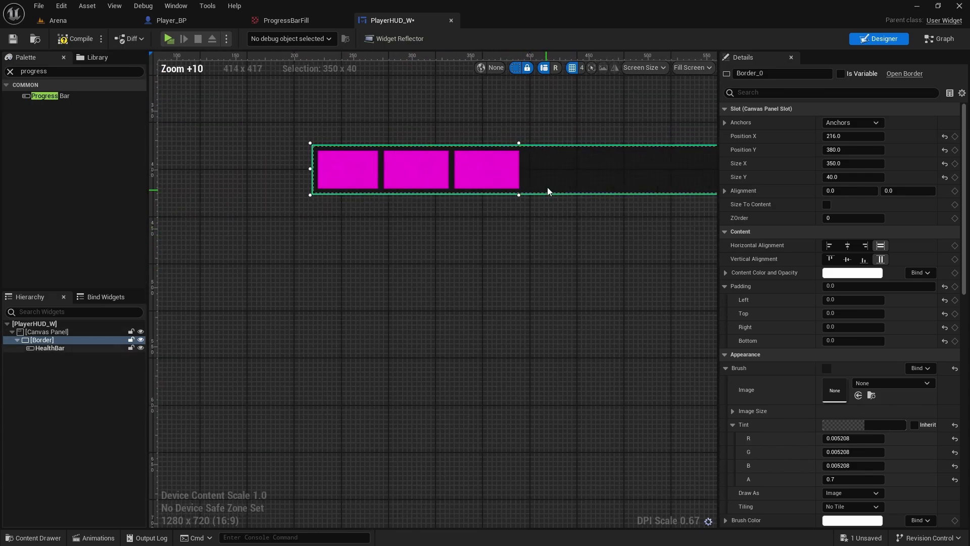
scroll(518, 192, up, 4)
right_drag(613, 198, 512, 209)
scroll(463, 306, down, 2)
right_drag(287, 321, 491, 281)
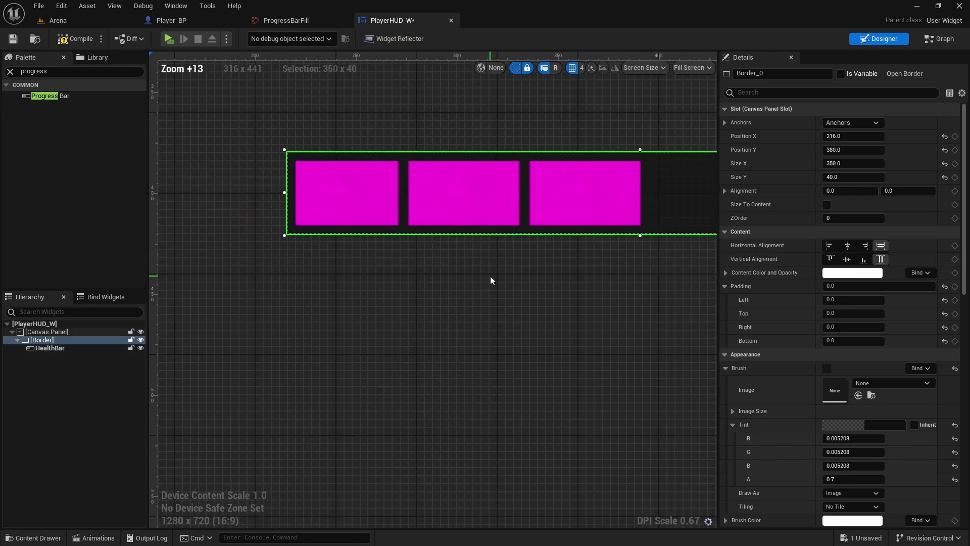
right_drag(393, 231, 398, 225)
scroll(313, 221, down, 2)
right_drag(314, 220, 249, 268)
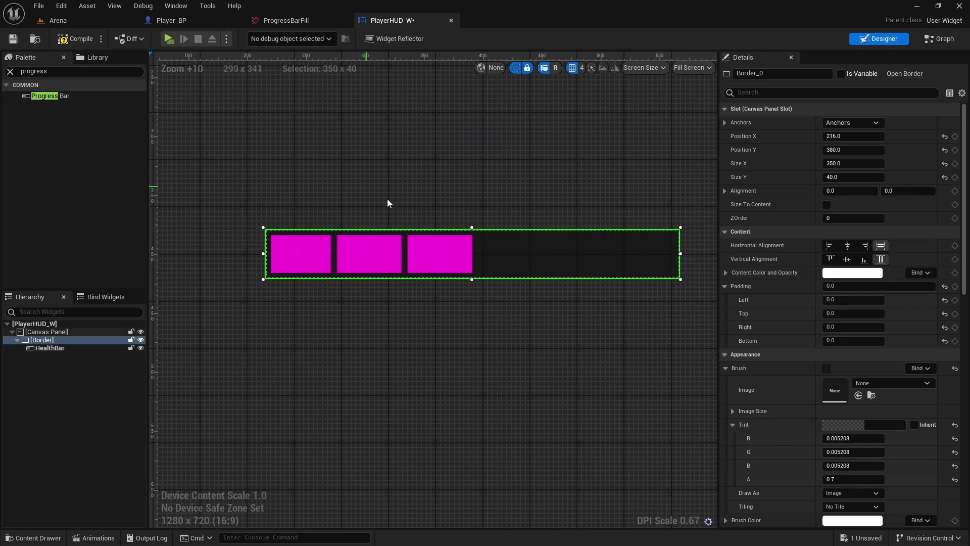
scroll(361, 207, up, 1)
right_drag(536, 211, 561, 168)
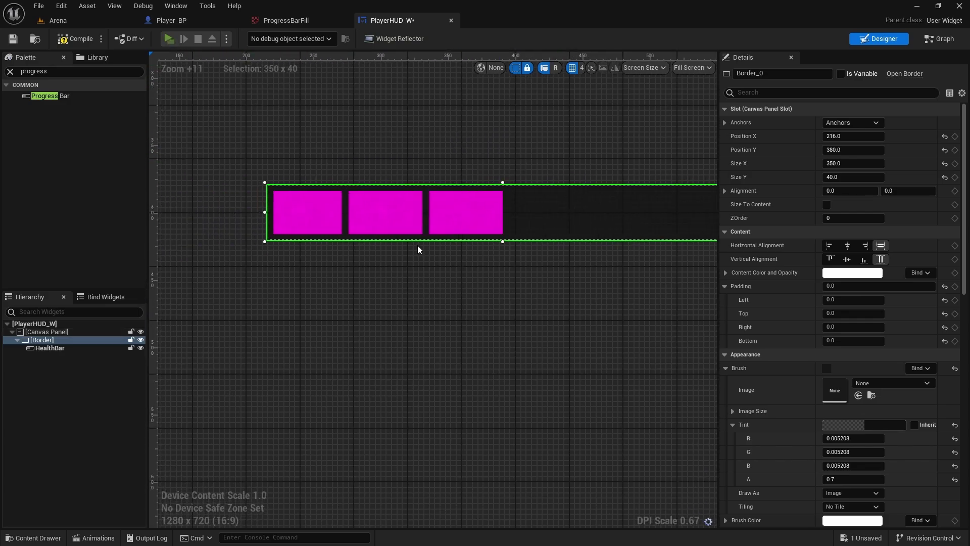
Play the level and run beside the pool to check the health bar's semi-transparent background, ending the session.
key(alt+p)
key(w)
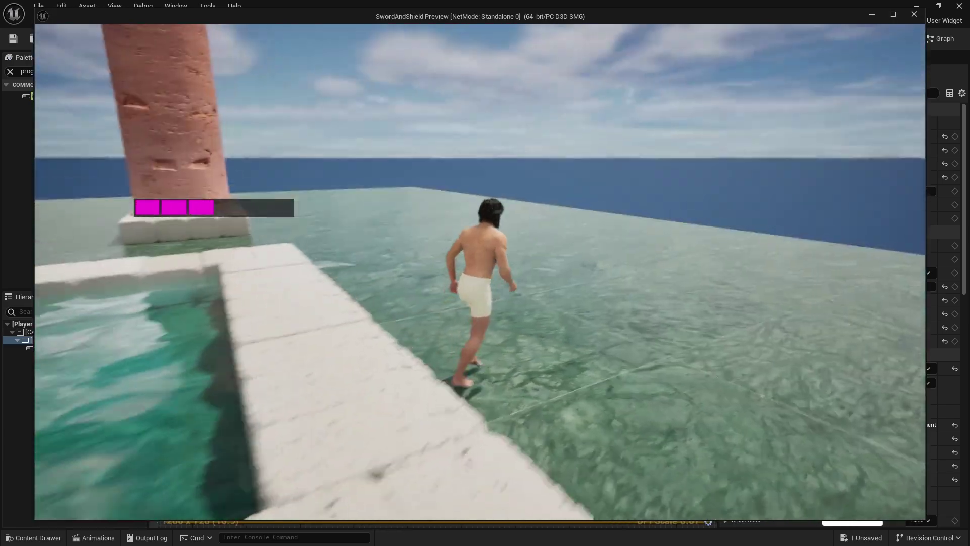
key(w)
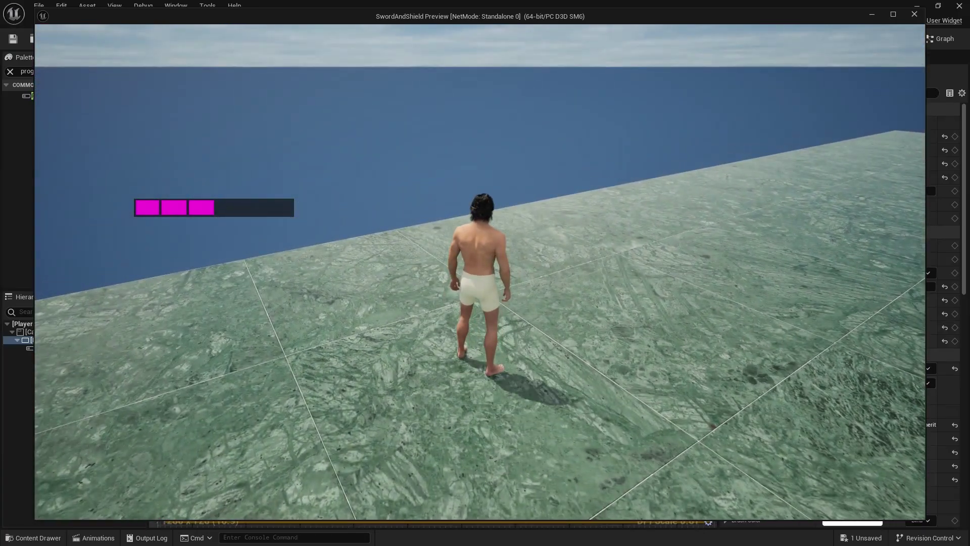
key(Escape)
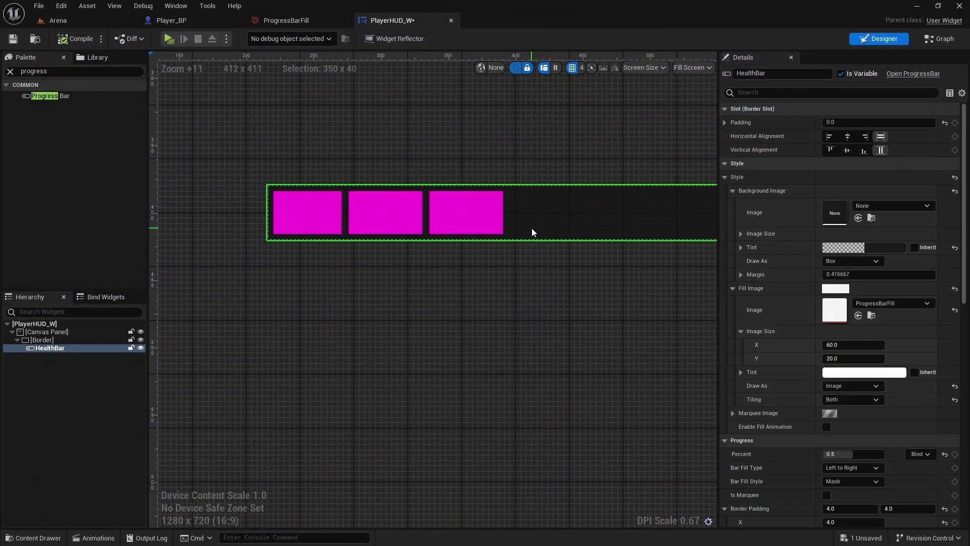
Examine the style, brush, padding and rendering properties of the HealthBar and its Border.
scroll(843, 195, down, 3)
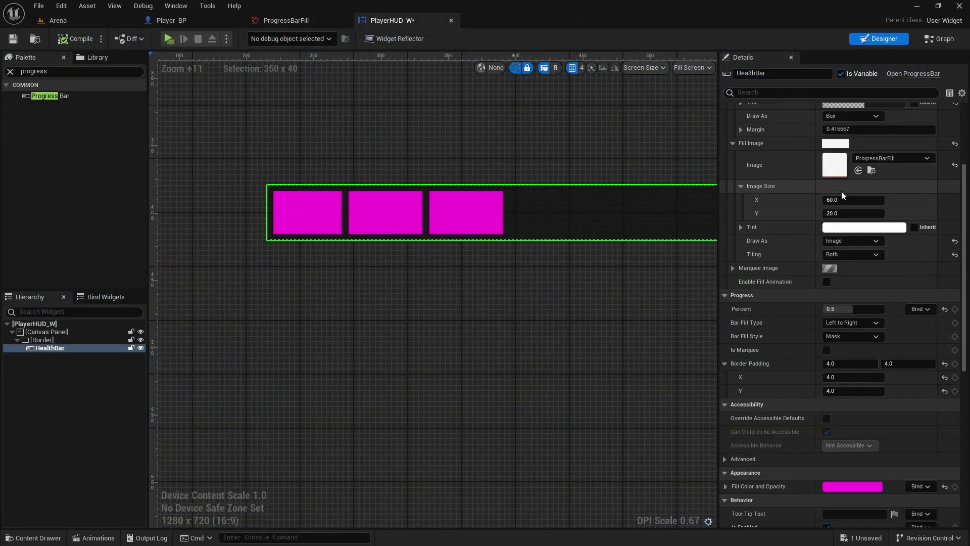
scroll(840, 194, down, 2)
click(41, 339)
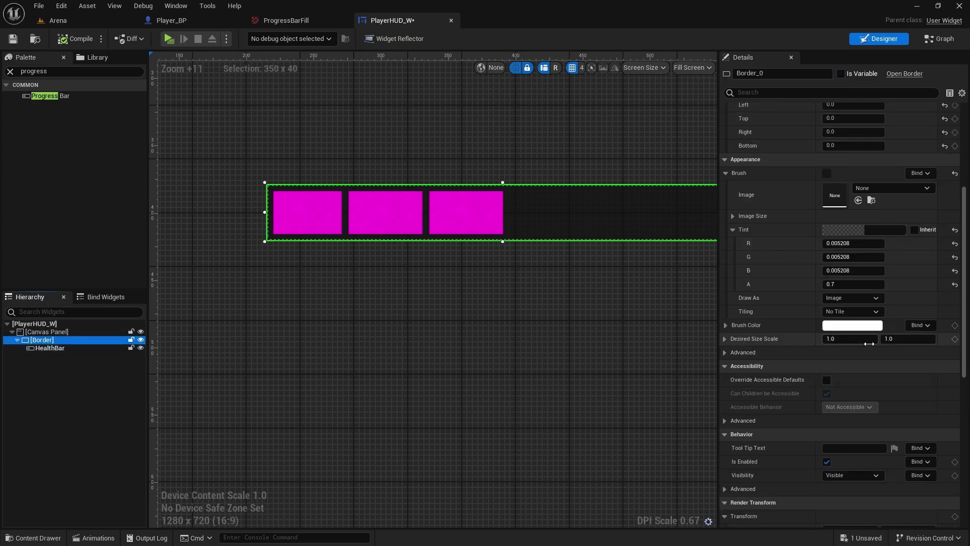
scroll(868, 344, down, 7)
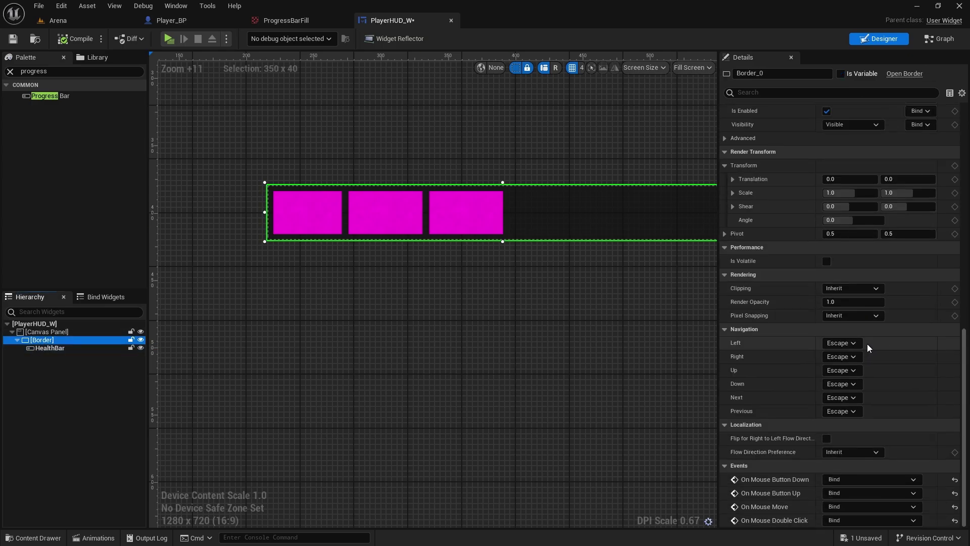
scroll(867, 344, up, 7)
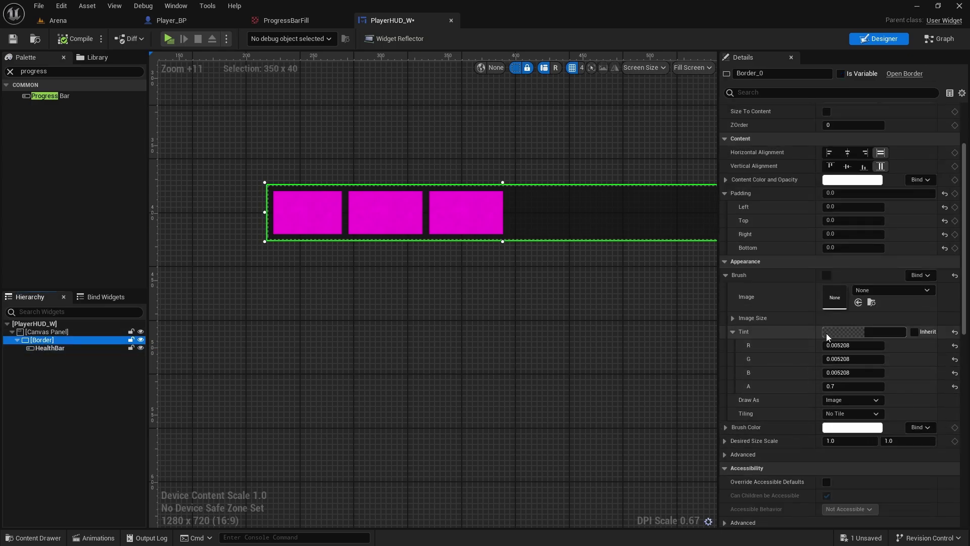
scroll(826, 332, up, 3)
scroll(817, 325, down, 6)
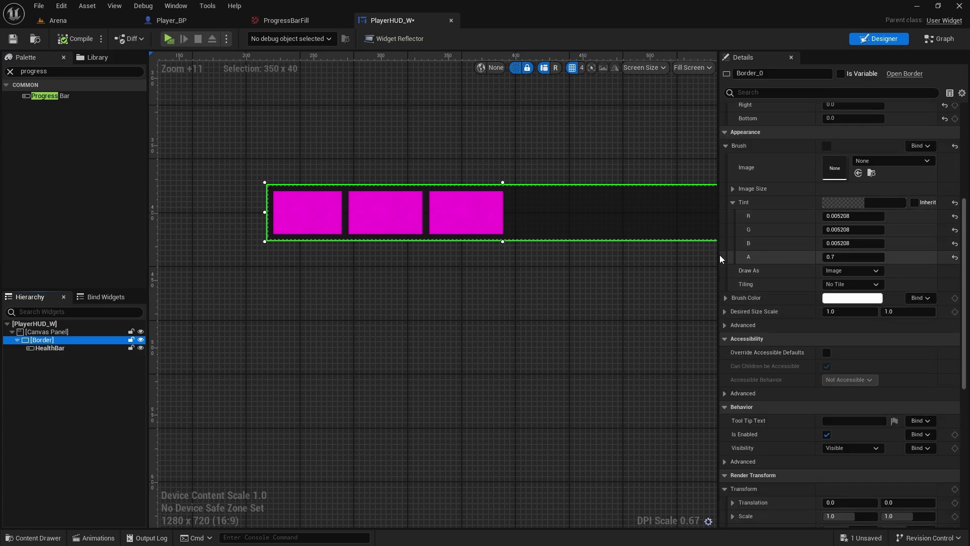
right_drag(414, 223, 435, 265)
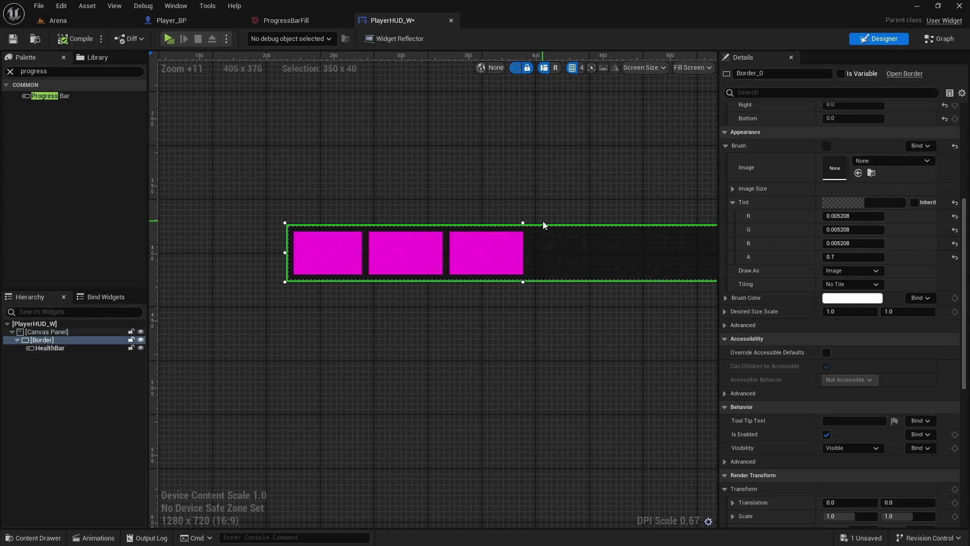
scroll(841, 322, down, 10)
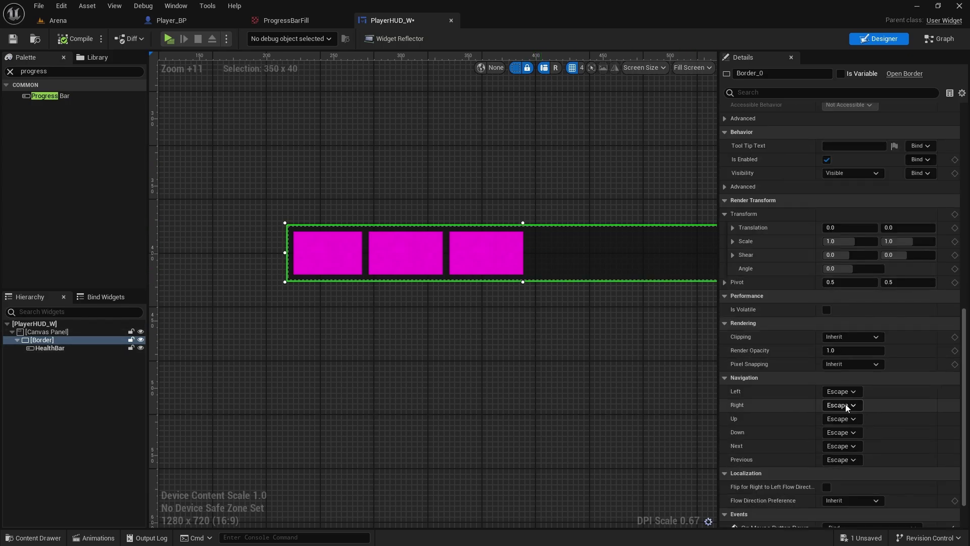
scroll(892, 427, down, 2)
click(50, 348)
scroll(810, 331, up, 7)
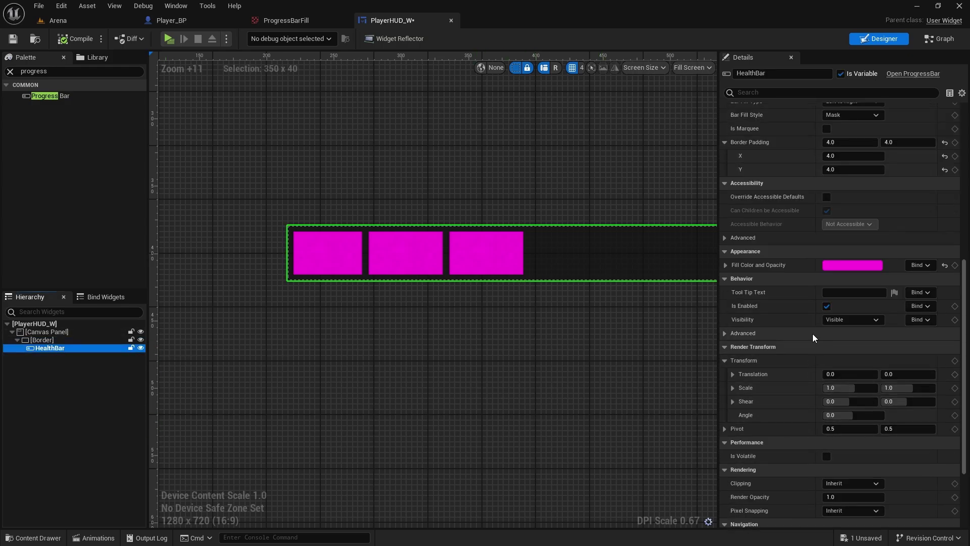
scroll(816, 342, up, 1)
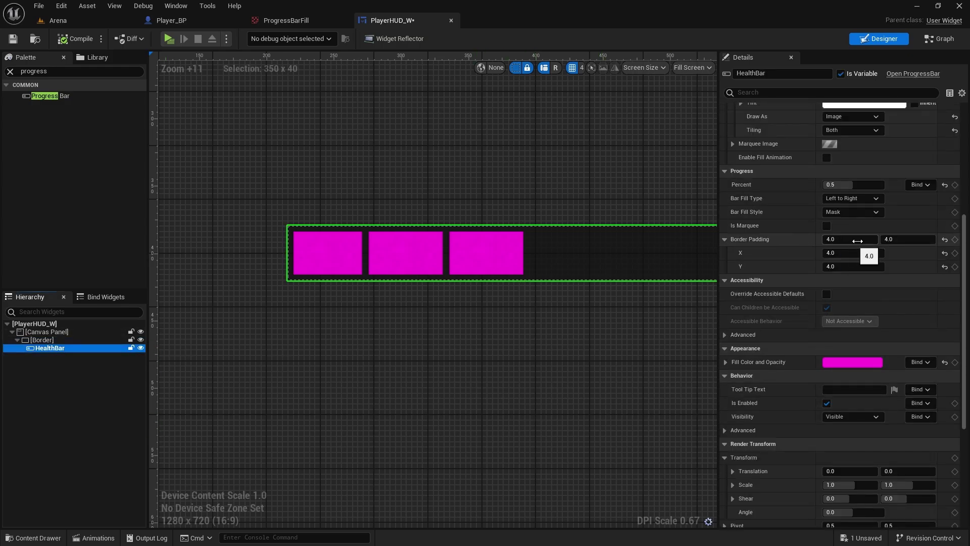
scroll(441, 307, down, 2)
right_drag(440, 308, 459, 292)
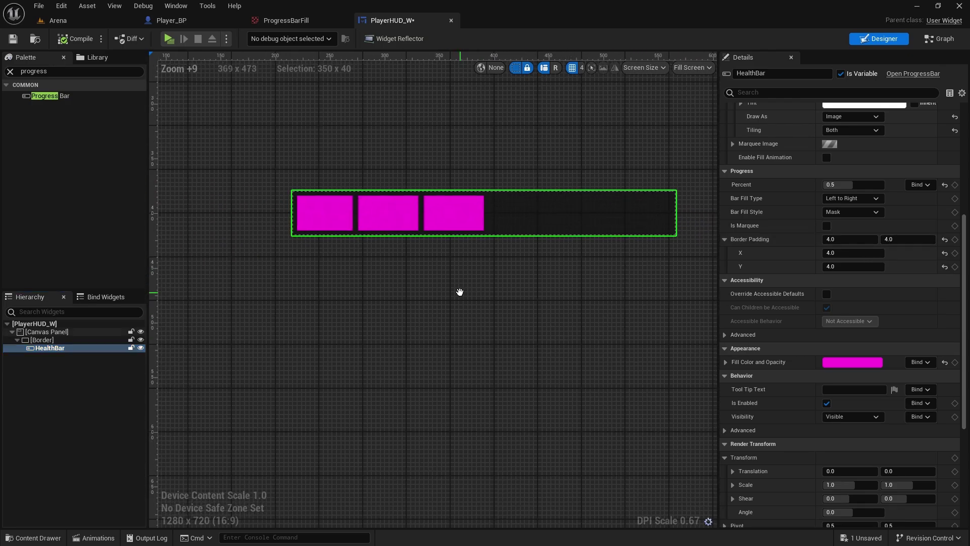
Duplicate the Border together with the HealthBar inside it.
click(48, 340)
click(49, 350)
ctrl+click(53, 340)
click(56, 339)
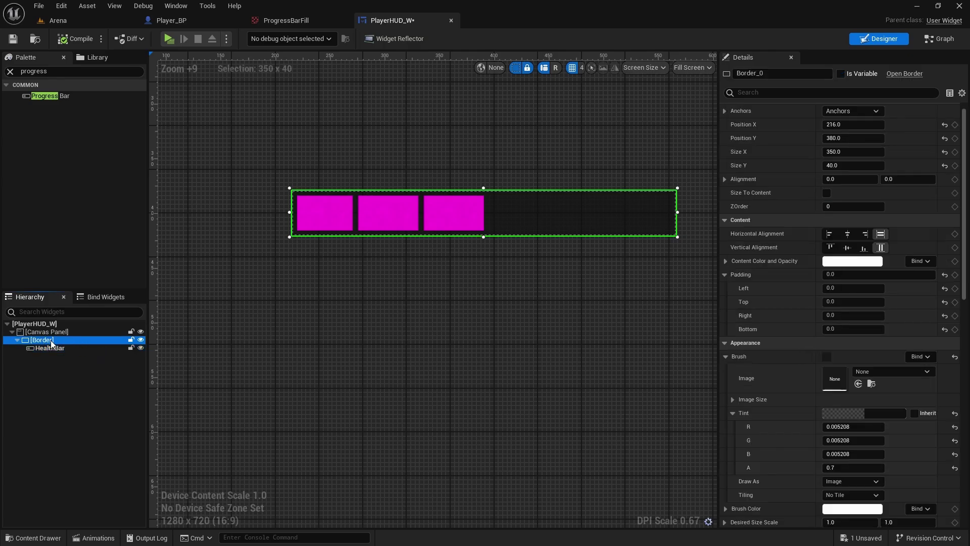
key(ctrl+d)
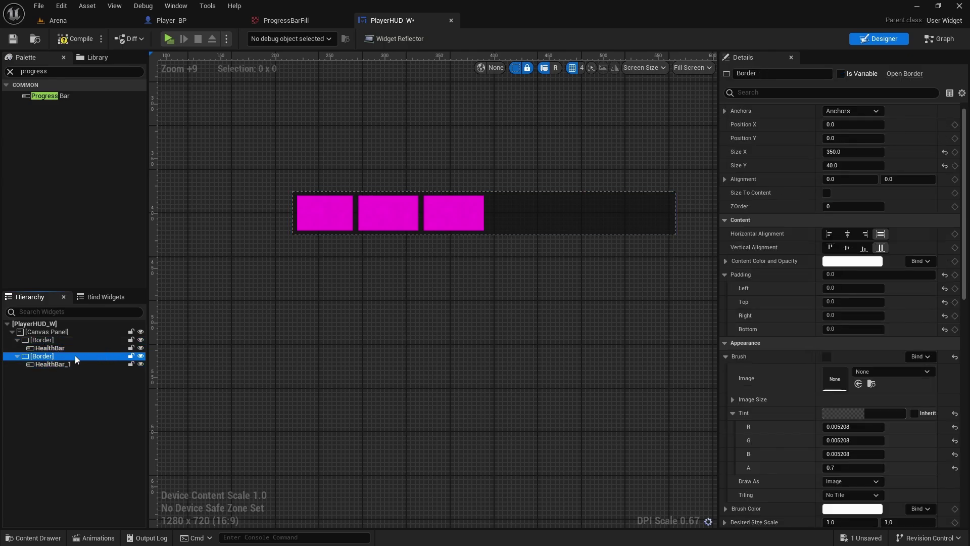
Rename the progress bar inside the duplicated Border to ManaBar.
click(52, 364)
scroll(565, 216, down, 8)
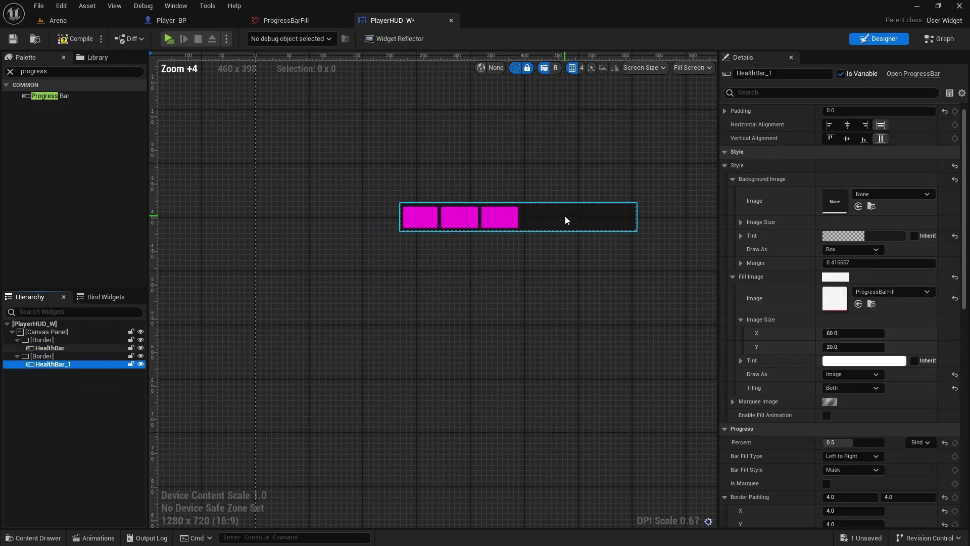
right_drag(536, 235, 485, 299)
double_click(782, 73)
text(ManaBar)
click(556, 168)
Move the Border containing the HealthBar to the canvas's lower-left area, at about X 132 and Y 828.
drag(434, 135, 529, 369)
right_drag(518, 375, 488, 286)
mouse_move(491, 198)
mouse_down()
mouse_move(473, 364)
mouse_move(461, 363)
mouse_move(462, 195)
mouse_move(495, 205)
mouse_move(468, 388)
mouse_move(433, 390)
mouse_move(474, 384)
mouse_move(459, 381)
mouse_move(456, 391)
mouse_up()
click(61, 339)
scroll(535, 410, down, 3)
right_drag(443, 276, 252, 195)
right_drag(432, 354, 552, 378)
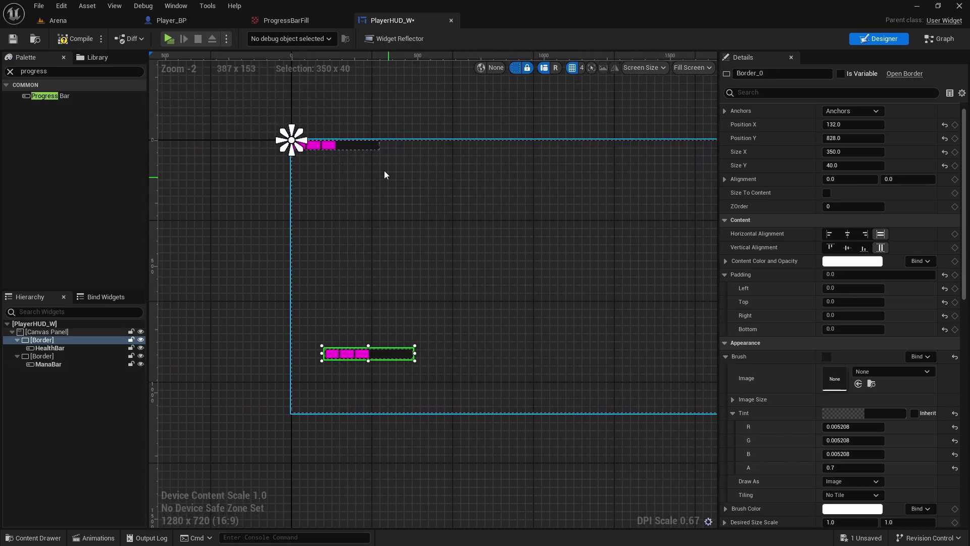
Place the Border containing the ManaBar just below the HealthBar's Border, offset to its right.
click(25, 356)
drag(359, 143, 398, 366)
scroll(405, 366, up, 6)
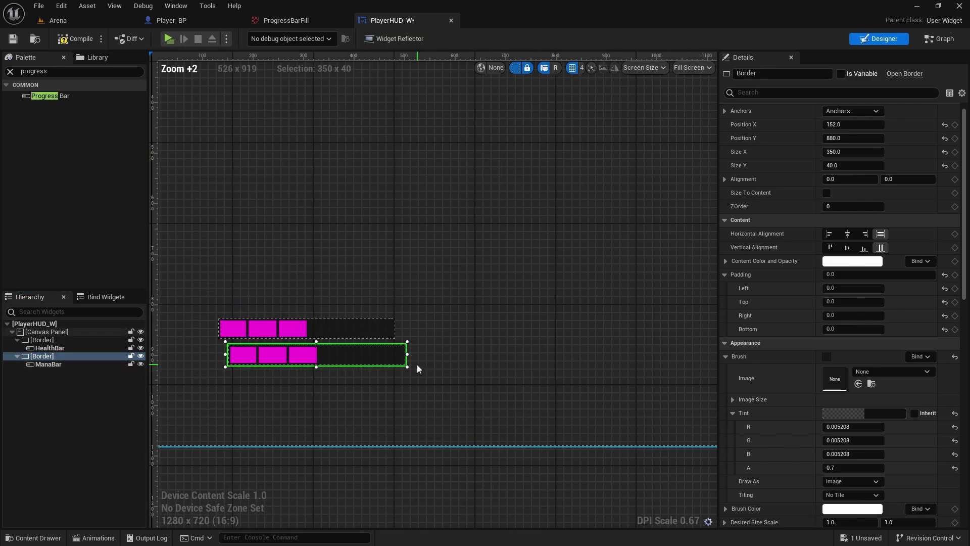
right_drag(377, 377, 497, 352)
mouse_move(497, 353)
mouse_down()
mouse_move(514, 334)
mouse_move(535, 336)
mouse_move(521, 348)
mouse_move(496, 336)
mouse_up()
click(531, 390)
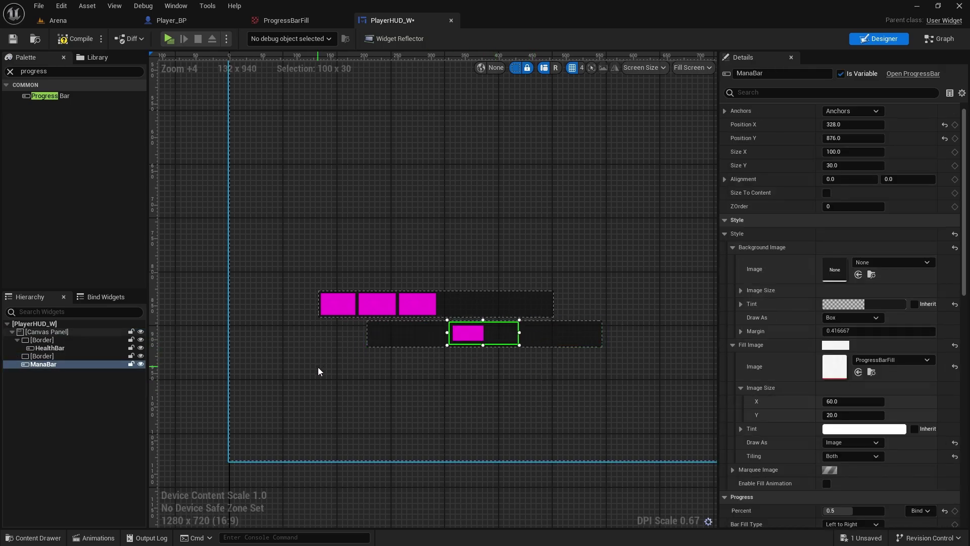
key(ctrl+z)
click(131, 356)
drag(535, 334, 562, 337)
click(521, 405)
mouse_move(499, 383)
right_down()
mouse_move(498, 292)
mouse_move(461, 360)
mouse_move(493, 380)
right_up()
scroll(498, 292, down, 1)
Change the ManaBar's fill color to blue, hex sRGB 00A3FFFF.
click(42, 375)
click(46, 365)
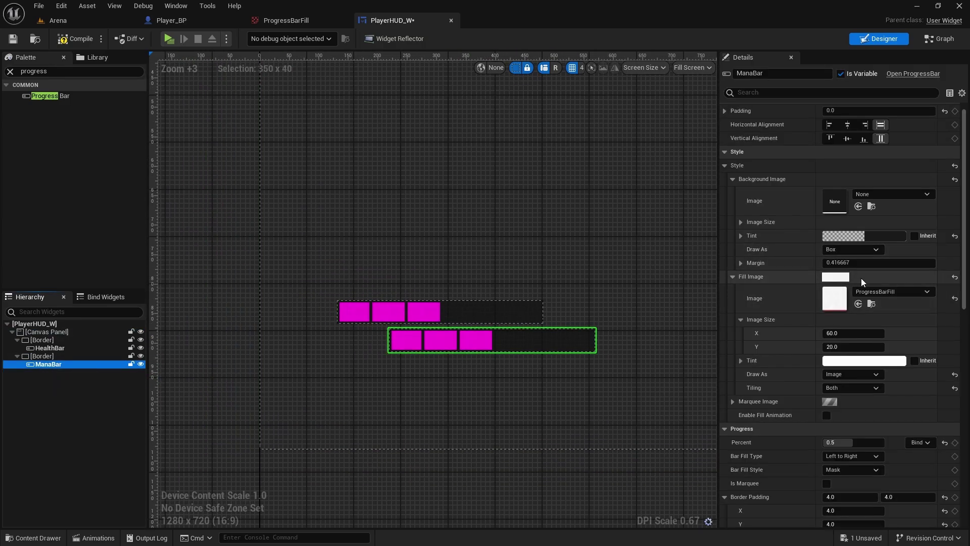
scroll(860, 277, down, 6)
click(845, 313)
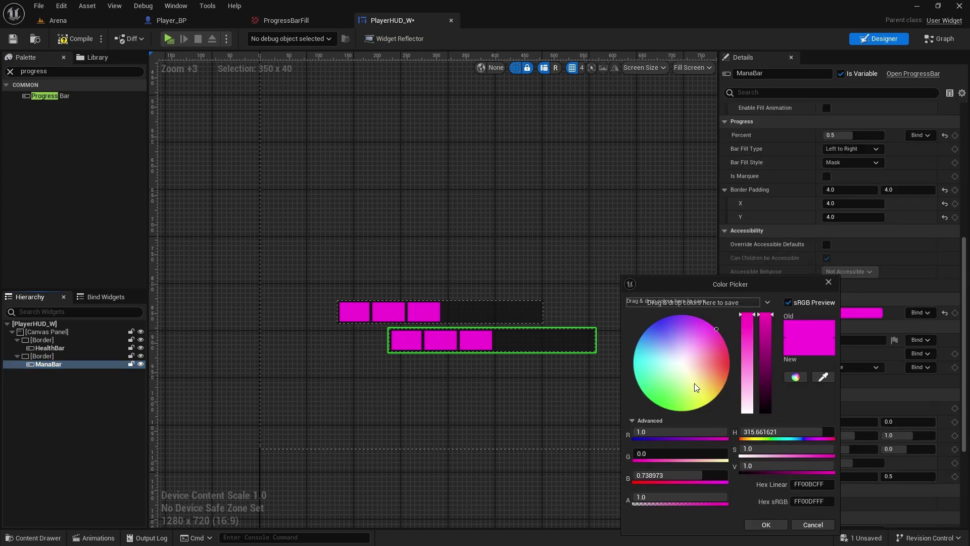
drag(694, 383, 605, 296)
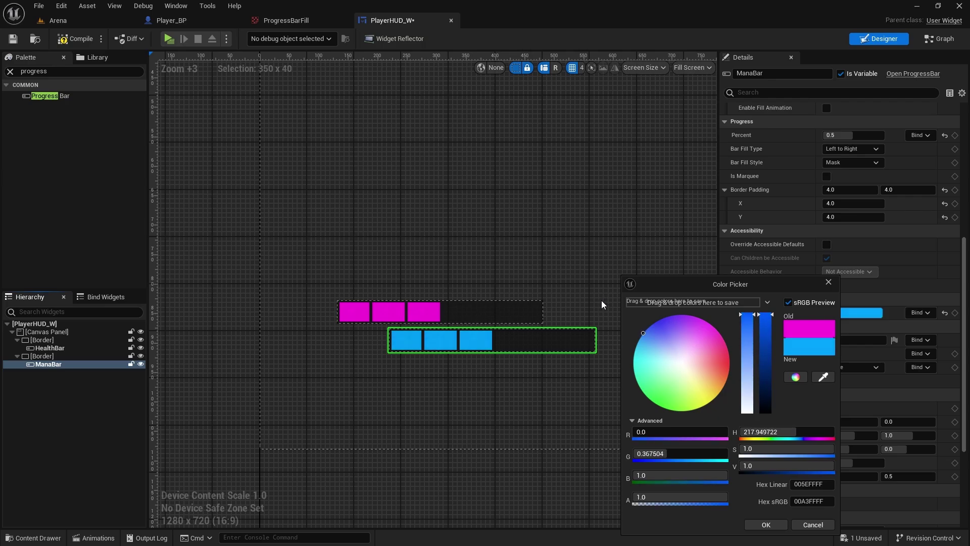
click(765, 525)
Run the game preview and move the character around the arena to check how both HUD bars look.
right_drag(475, 379, 455, 269)
click(462, 365)
scroll(454, 273, up, 2)
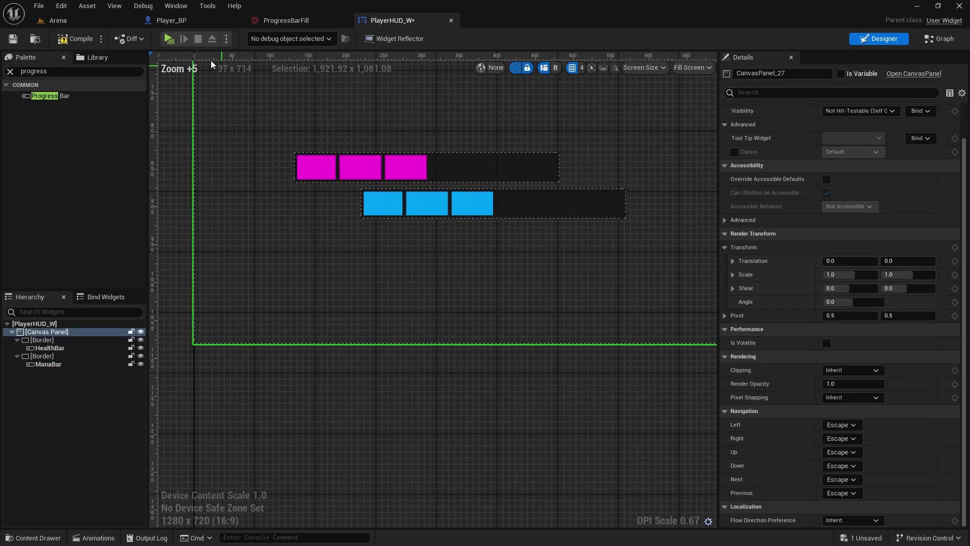
click(172, 43)
key(w)
key(a)
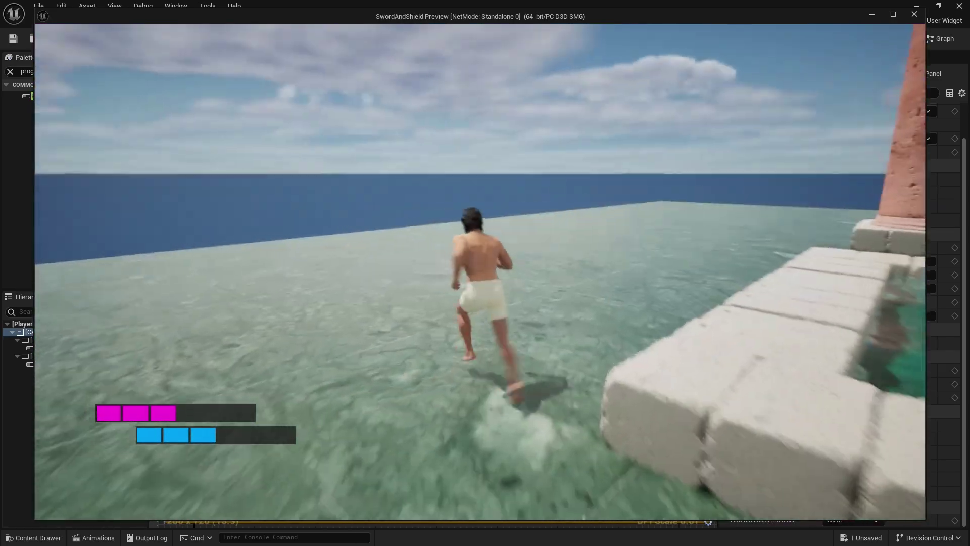
key(a)
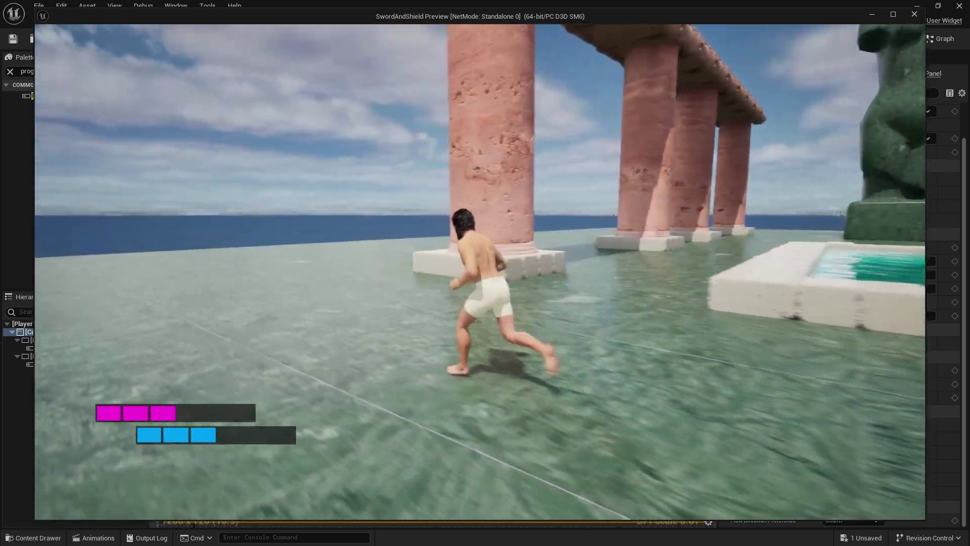
key(w)
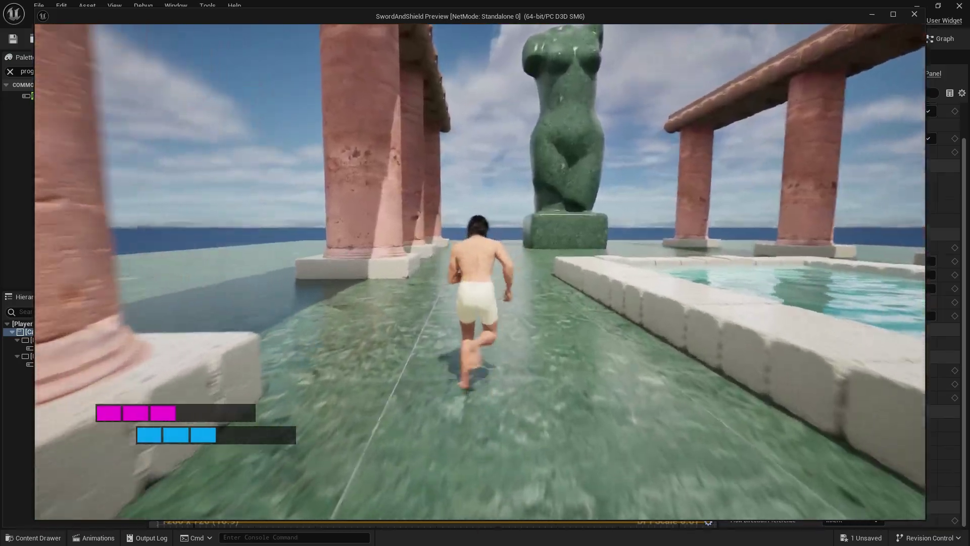
key(w)
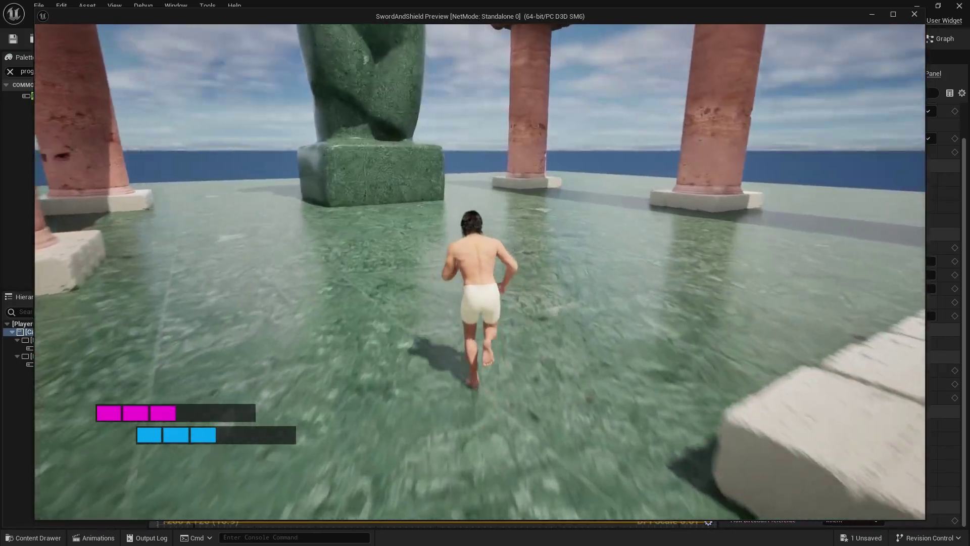
key(Escape)
Add a new Progress Bar to the Canvas Panel, as a sibling of the two Borders.
right_drag(503, 254, 154, 313)
scroll(189, 311, down, 3)
right_drag(302, 331, 452, 307)
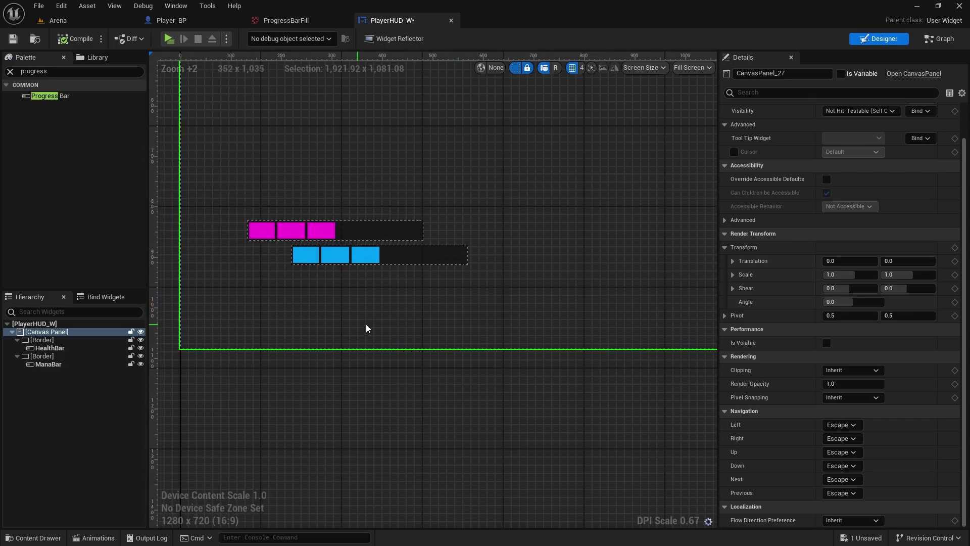
scroll(439, 313, down, 1)
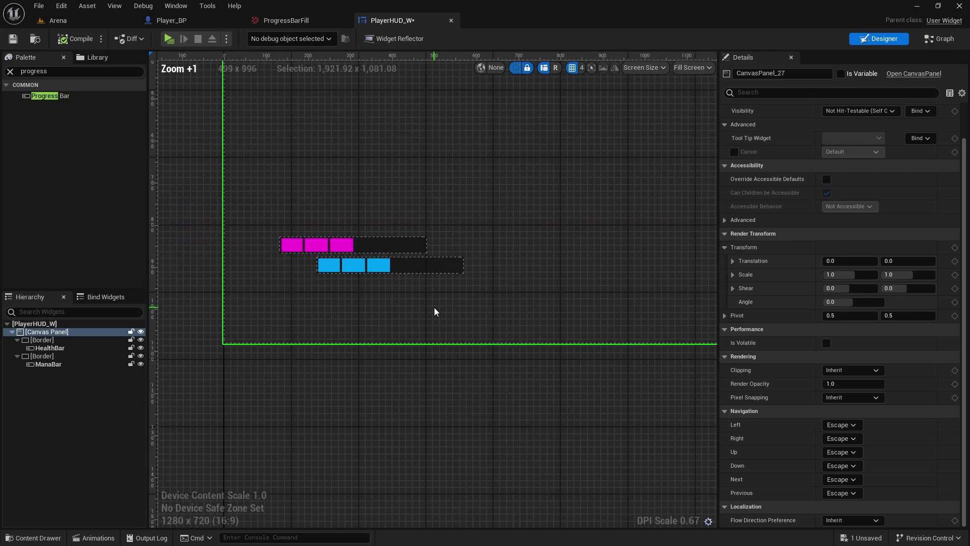
click(11, 71)
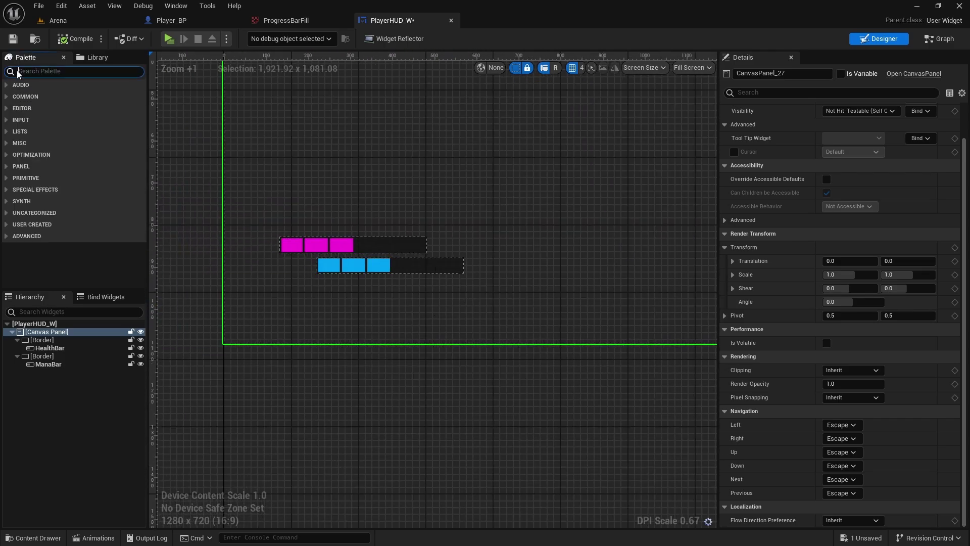
text(progre)
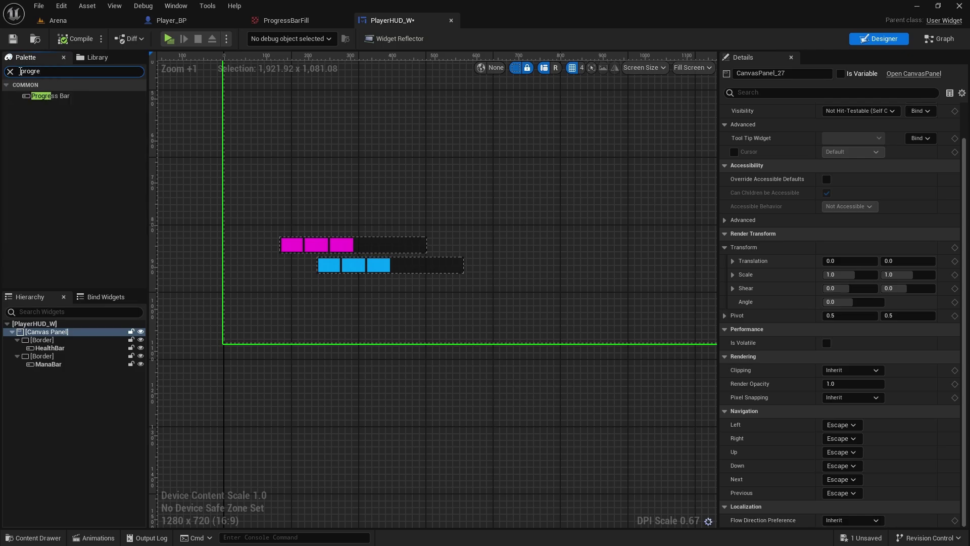
click(71, 99)
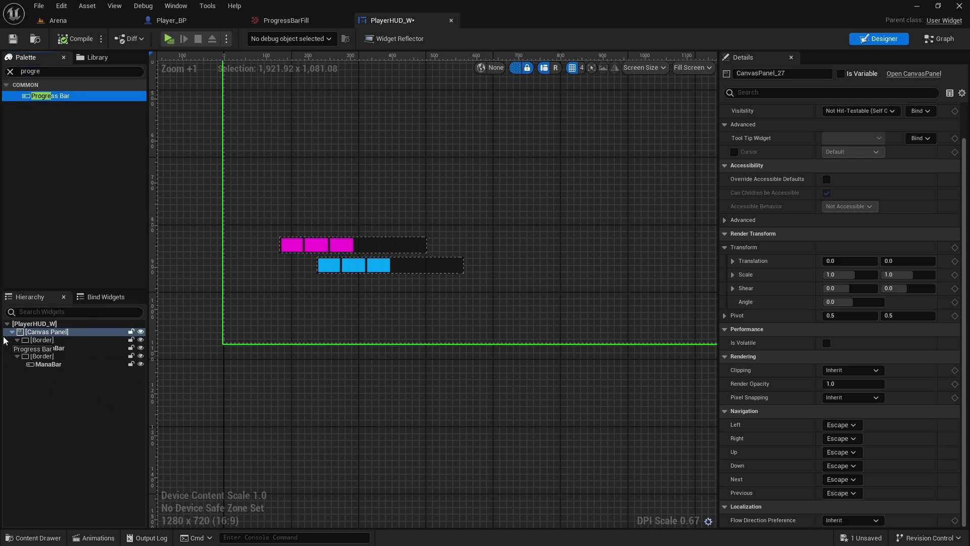
click(48, 372)
scroll(509, 399, down, 3)
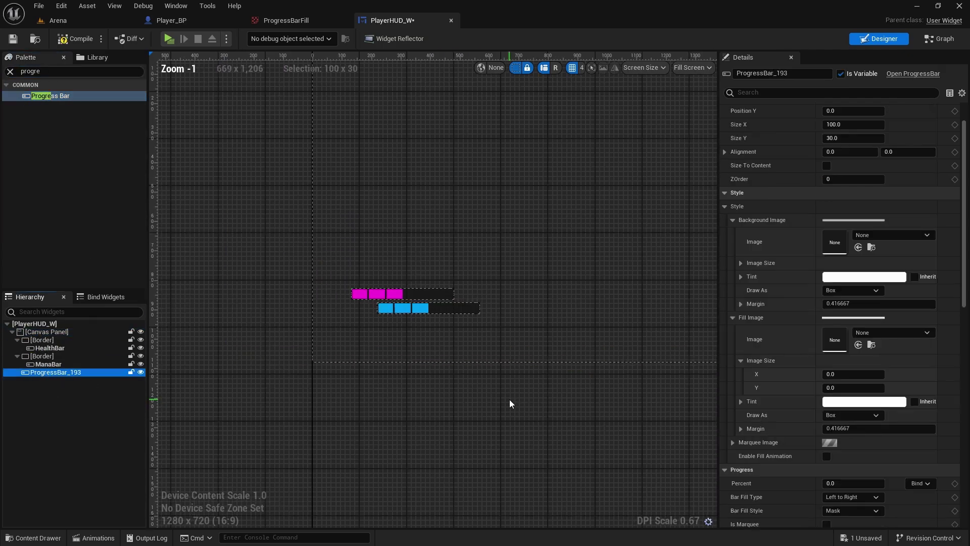
Anchor the new progress bar to the canvas's bottom center, matching its alignment (0.5, 1.0) and position (0, 0).
scroll(844, 112, up, 3)
click(852, 123)
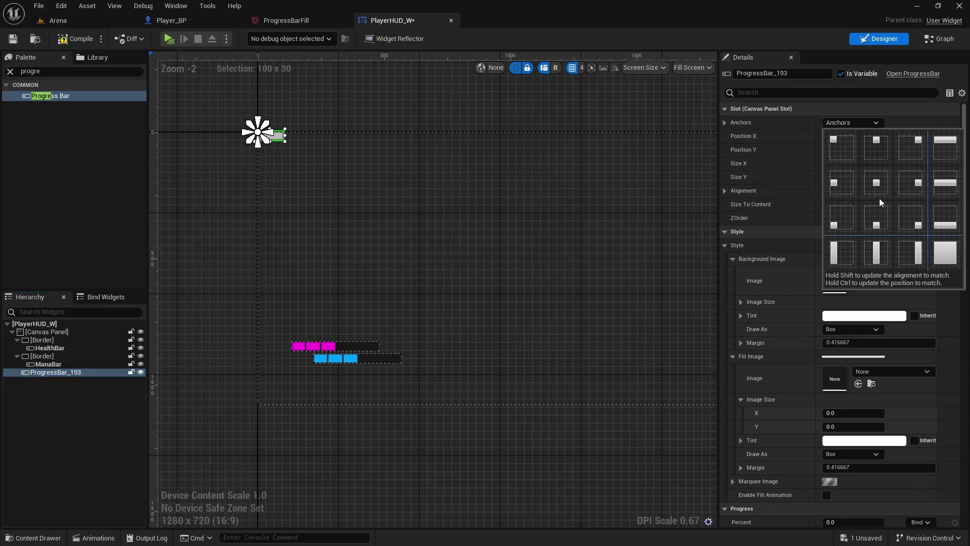
ctrl+shift+click(875, 230)
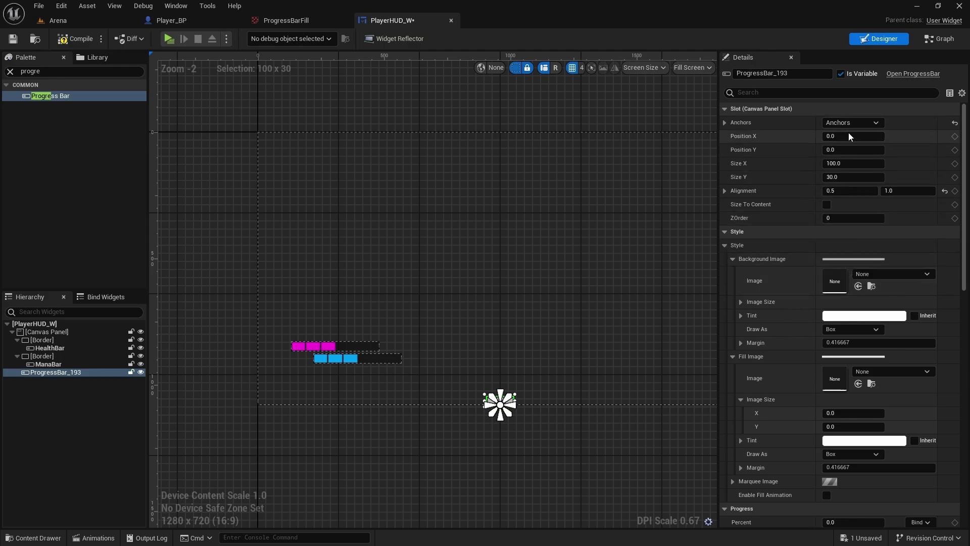
Set the new progress bar's size to 400 by 8.
click(843, 167)
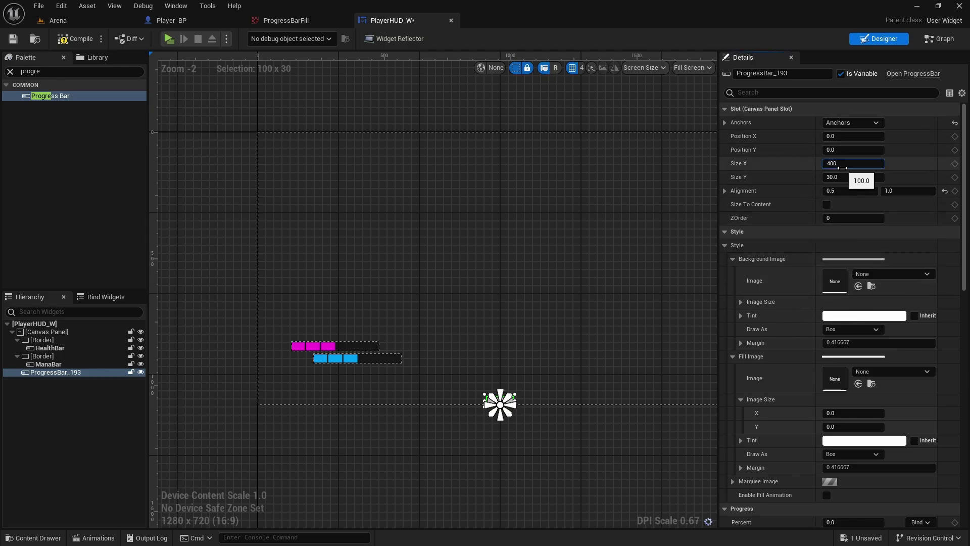
key(Return)
scroll(510, 258, up, 2)
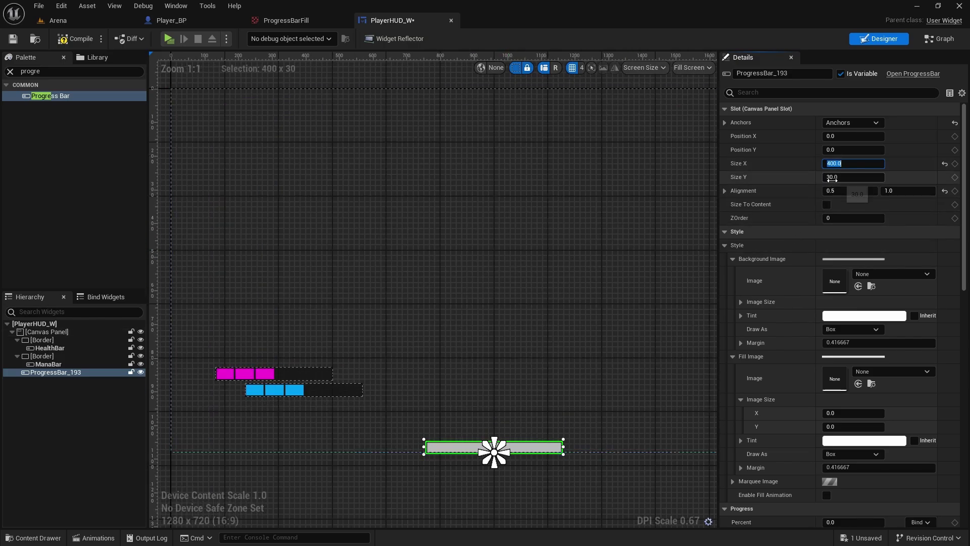
click(839, 177)
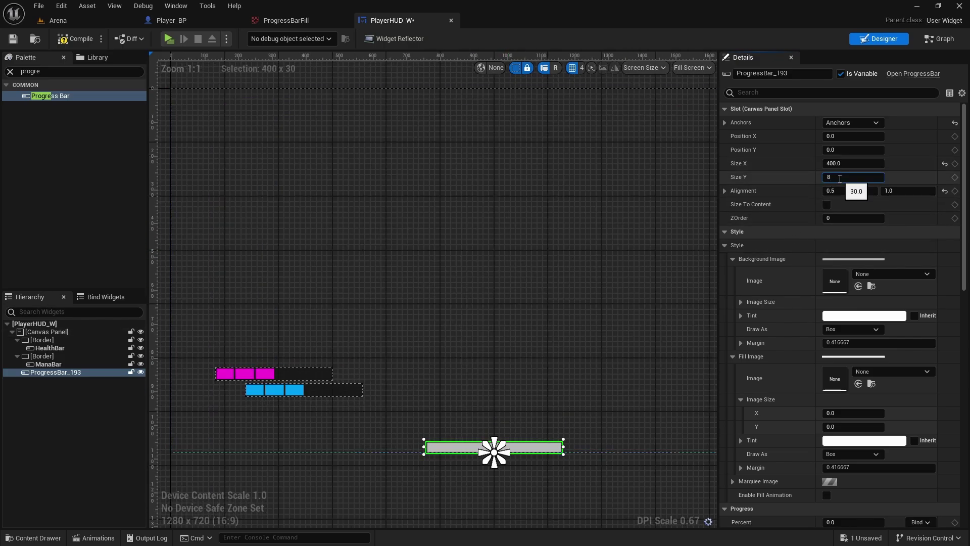
text(8)
key(Return)
scroll(504, 293, up, 3)
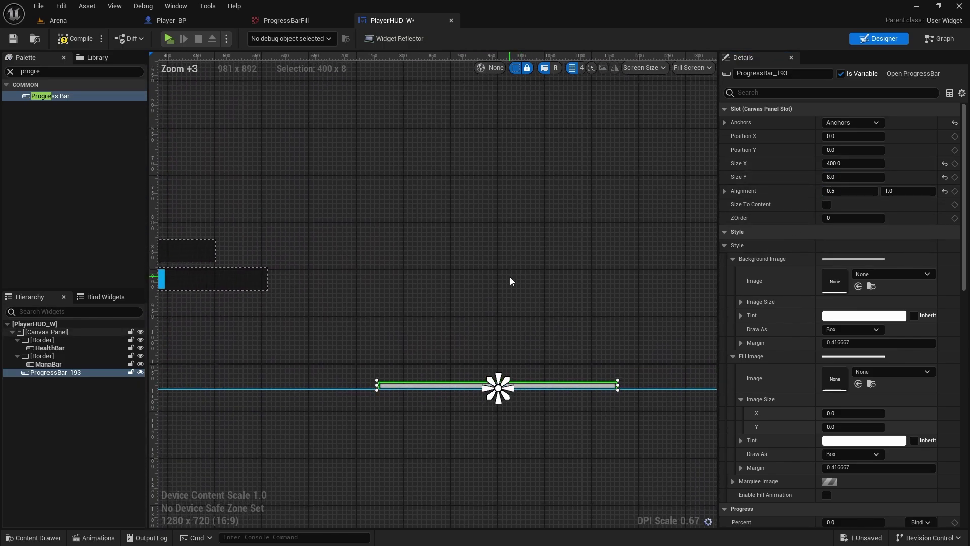
Raise the new progress bar above its anchor by setting its Y position to -300.
scroll(510, 281, down, 2)
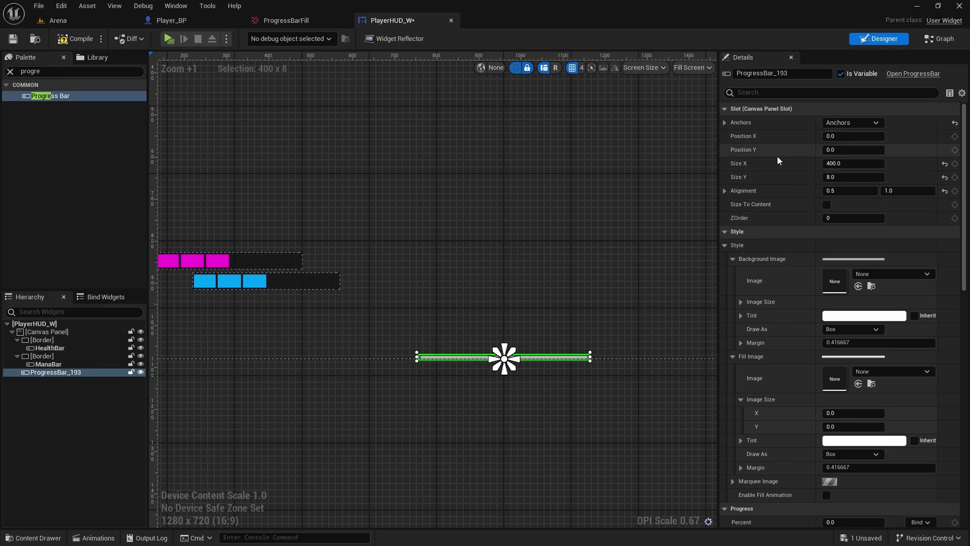
scroll(487, 280, up, 1)
scroll(705, 233, down, 1)
click(844, 150)
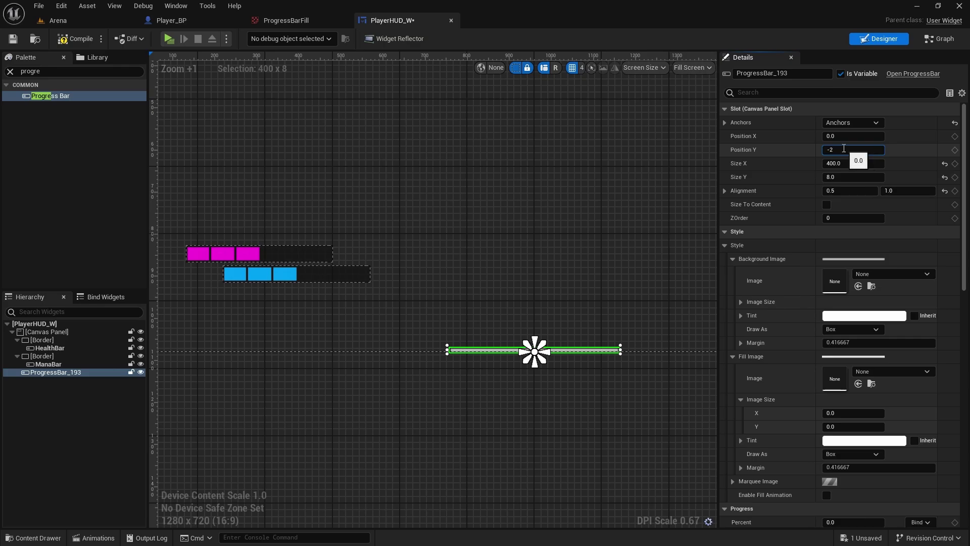
text(-200)
key(Return)
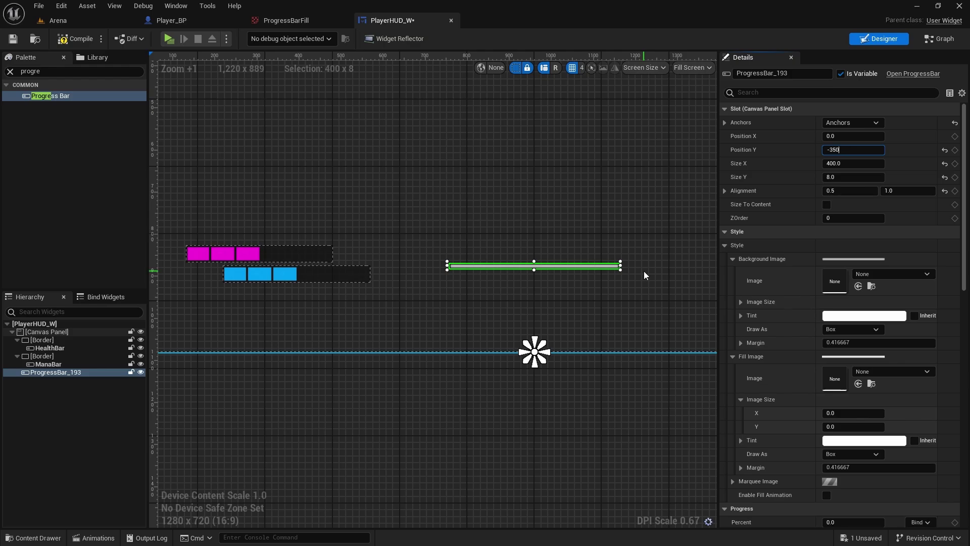
text(-300)
key(Return)
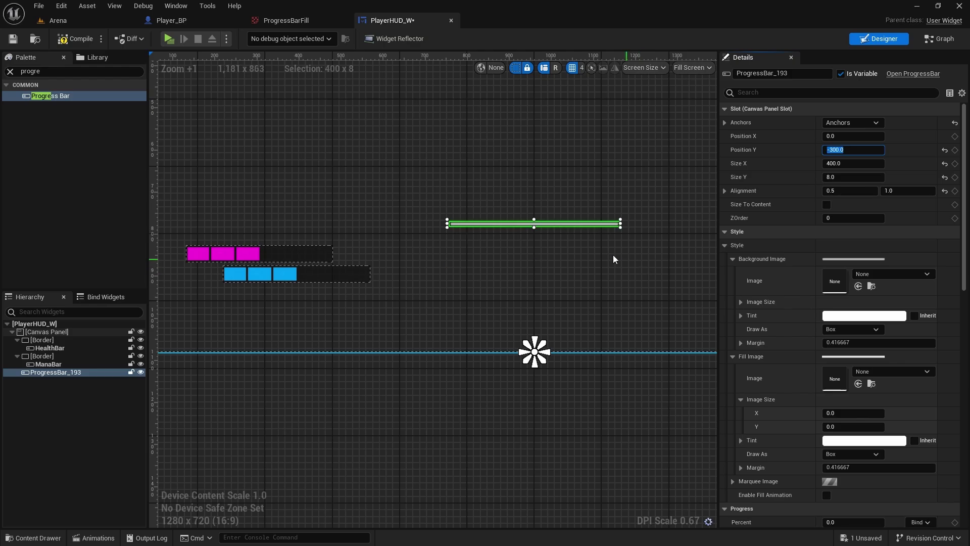
scroll(553, 255, down, 3)
right_drag(550, 256, 432, 261)
scroll(395, 233, up, 2)
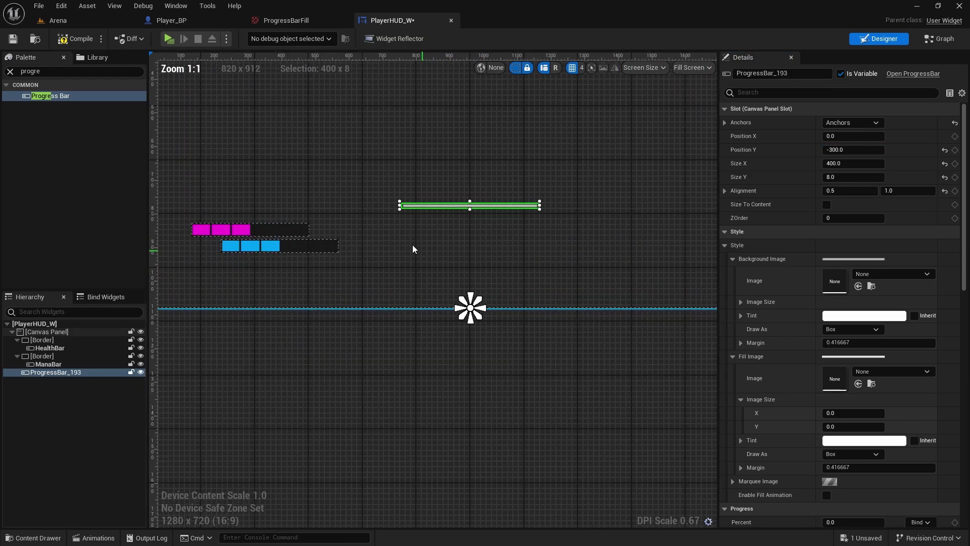
scroll(472, 223, up, 2)
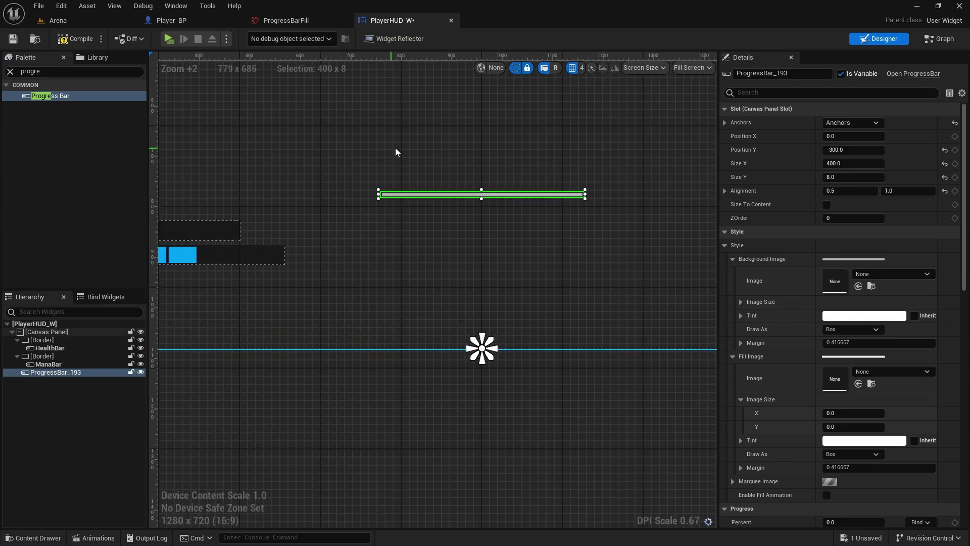
right_drag(470, 239, 505, 218)
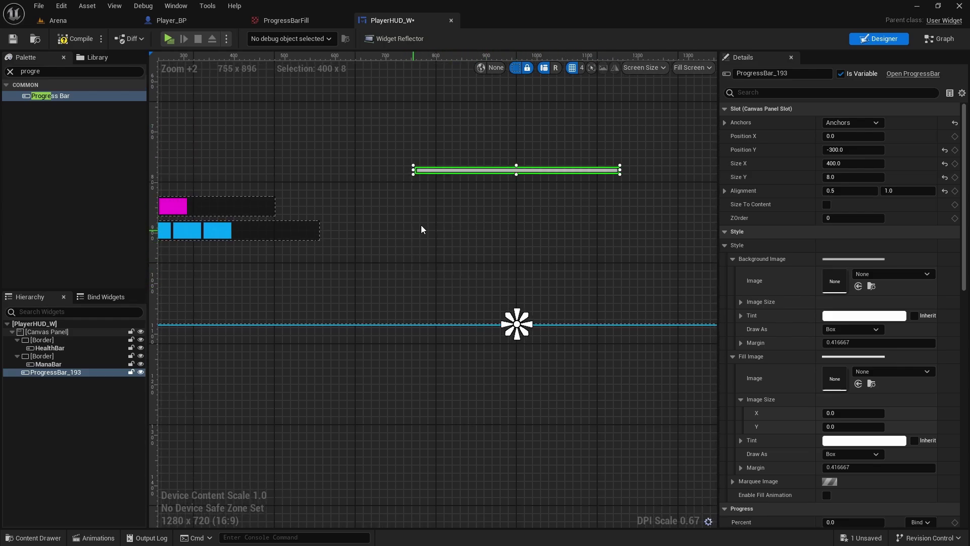
right_drag(582, 210, 582, 251)
Assign the TileBG texture as the new progress bar's background image.
scroll(873, 199, down, 5)
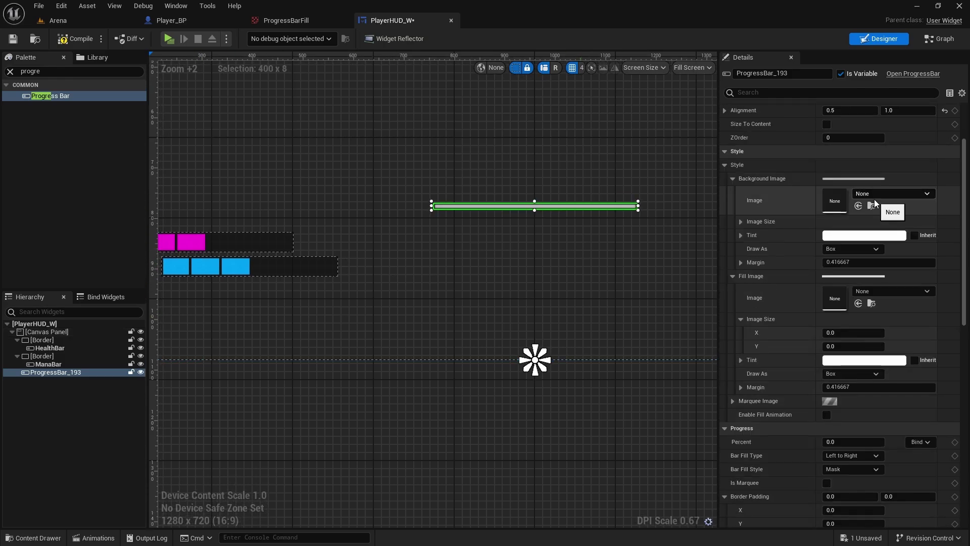
scroll(848, 202, up, 1)
scroll(846, 208, up, 1)
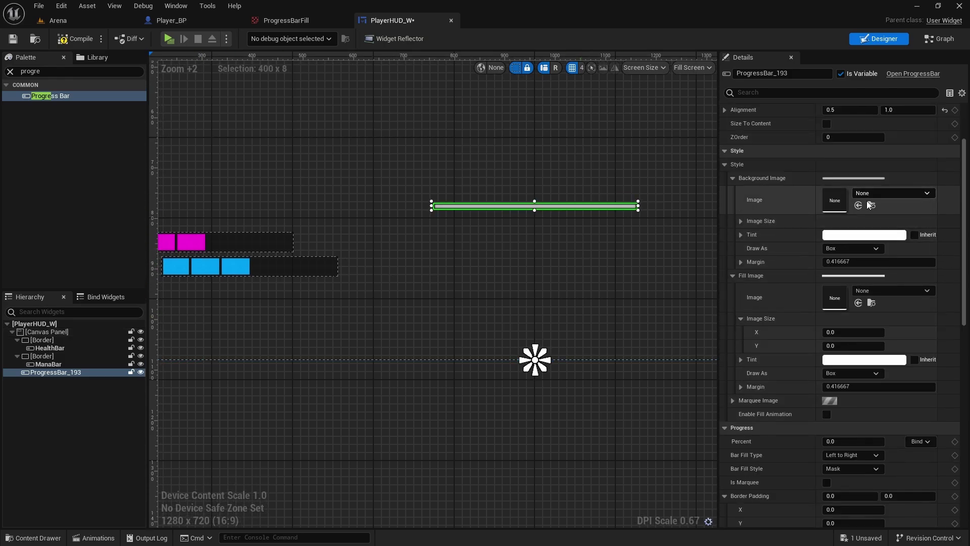
click(877, 193)
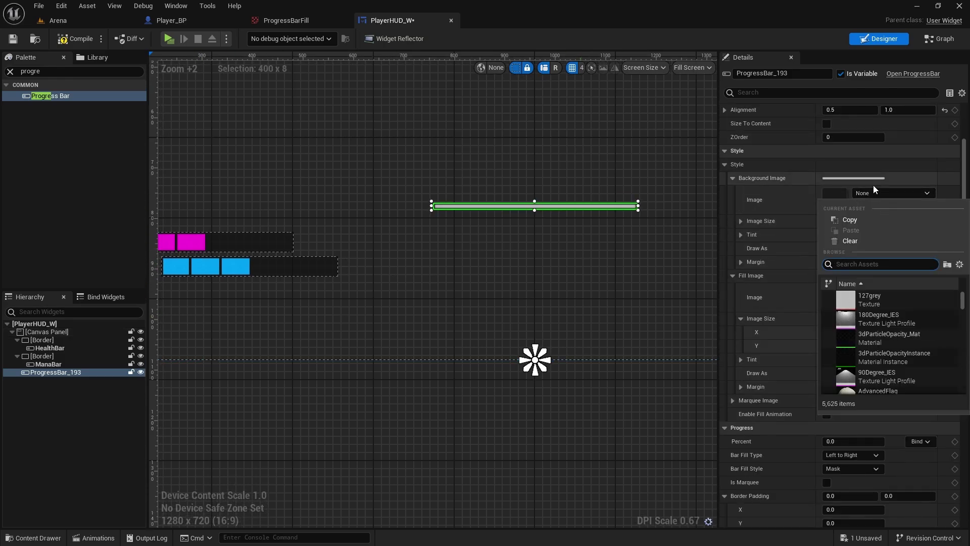
text(tilebg)
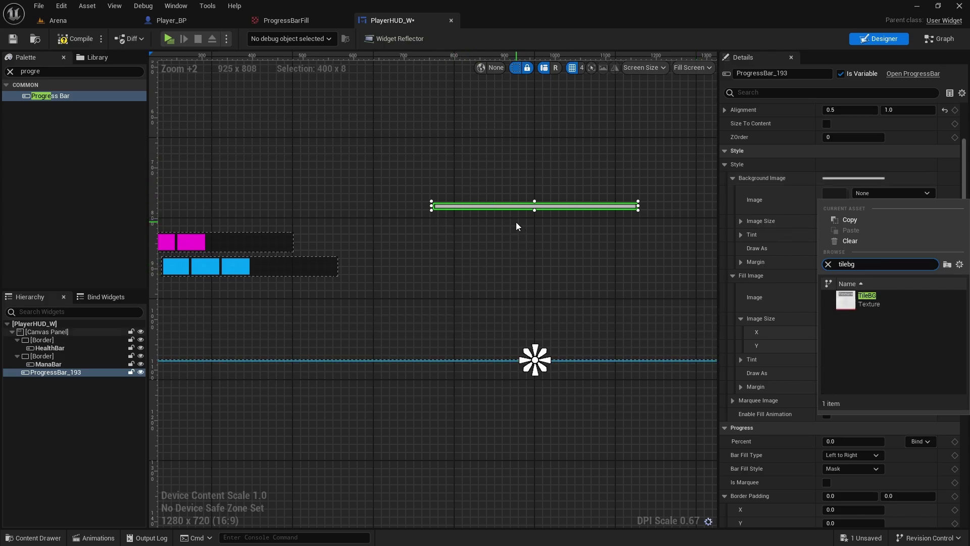
click(868, 301)
scroll(472, 217, up, 15)
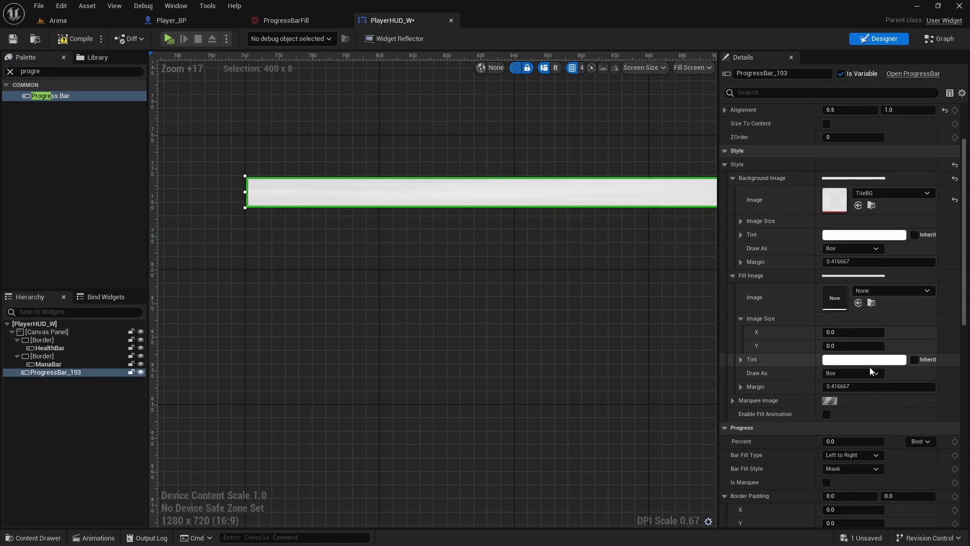
Undo the TileBG assignment on the progress bar's background image and assign TileBG as its fill image instead.
click(854, 373)
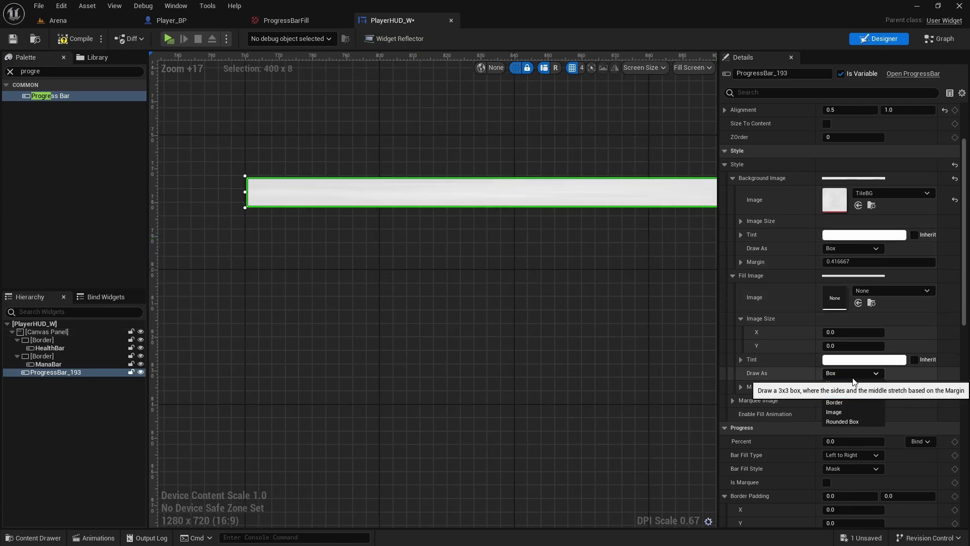
click(853, 382)
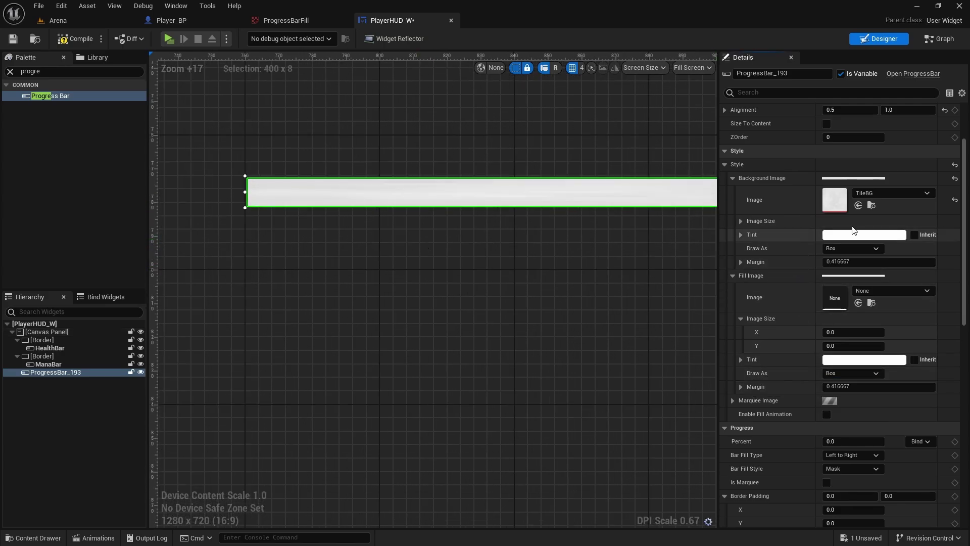
key(ctrl+z)
click(866, 291)
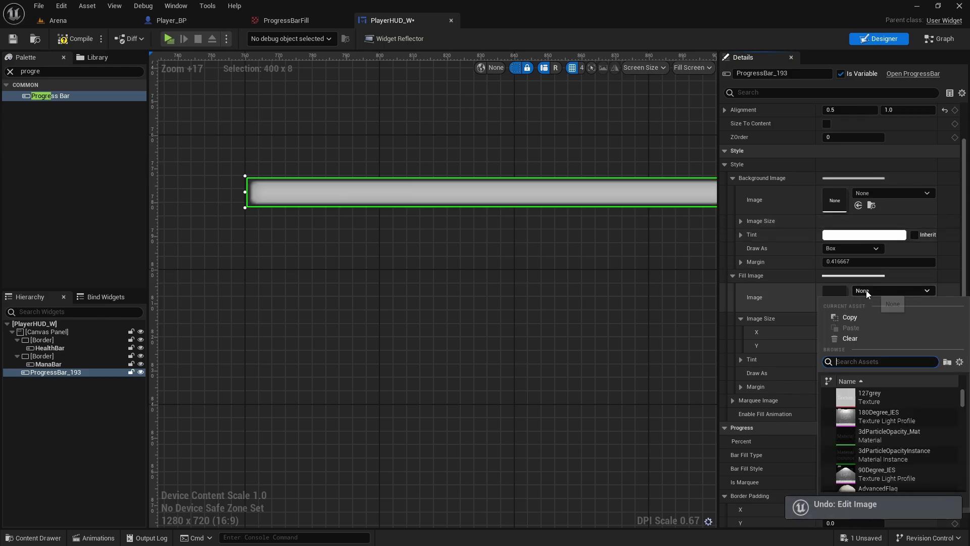
text(tilebg)
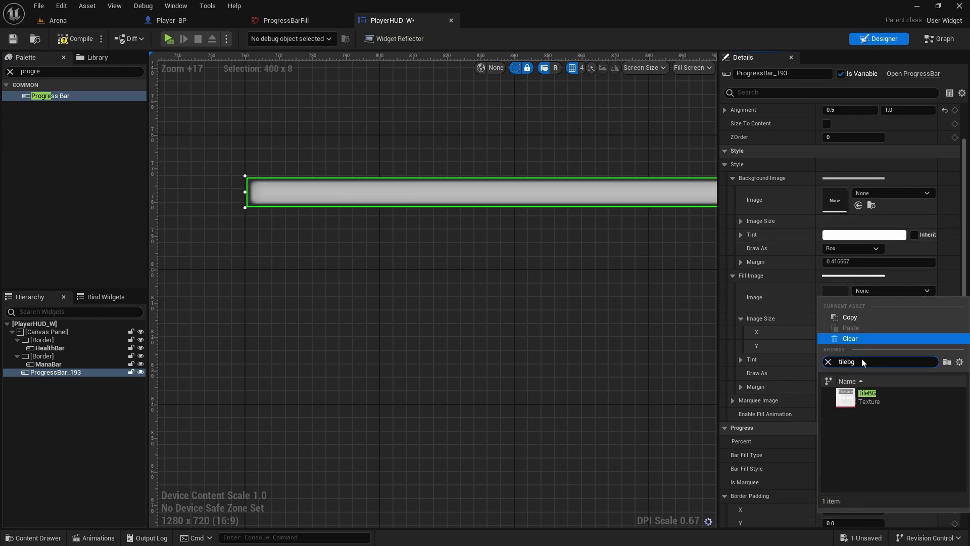
click(875, 395)
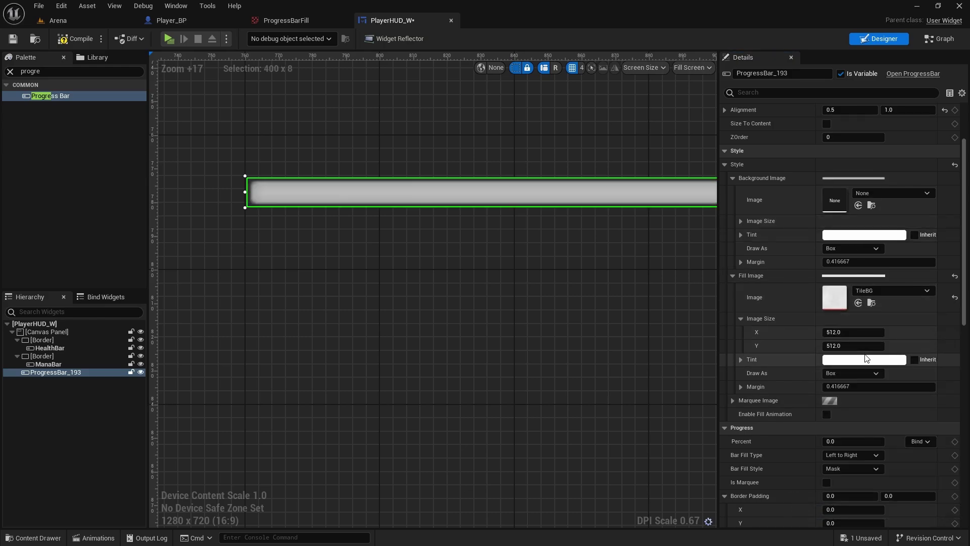
Set the fill image to draw as Image with its tiling set to Both.
click(845, 375)
click(844, 411)
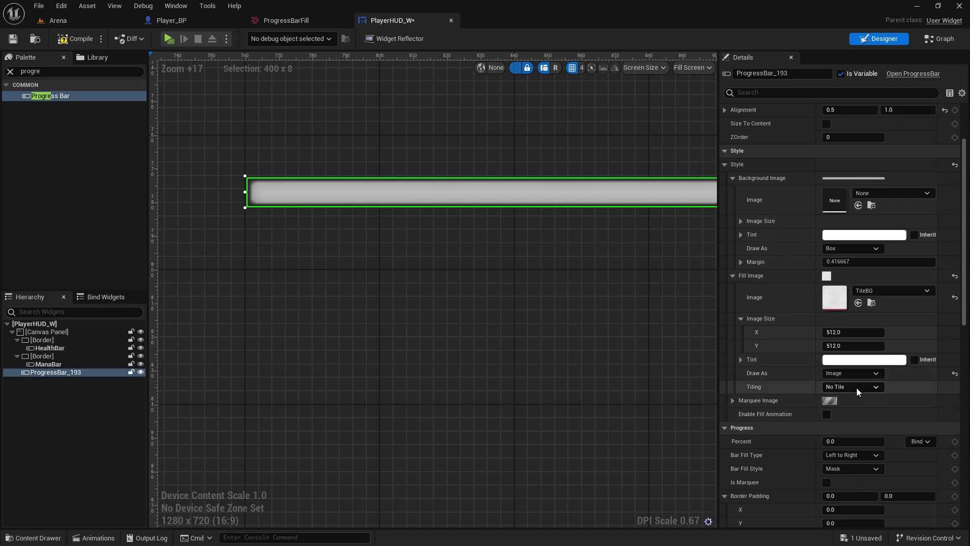
click(853, 387)
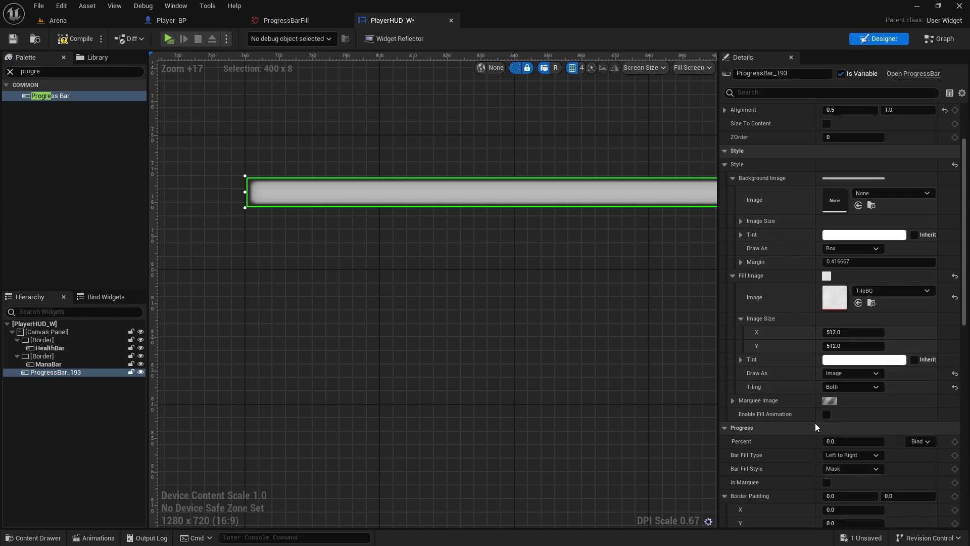
Inspect the empty progress bar's background shading along its full length in the designer.
right_drag(392, 229, 268, 240)
right_drag(480, 245, 32, 284)
scroll(340, 272, up, 3)
right_drag(260, 310, 670, 179)
scroll(672, 188, down, 1)
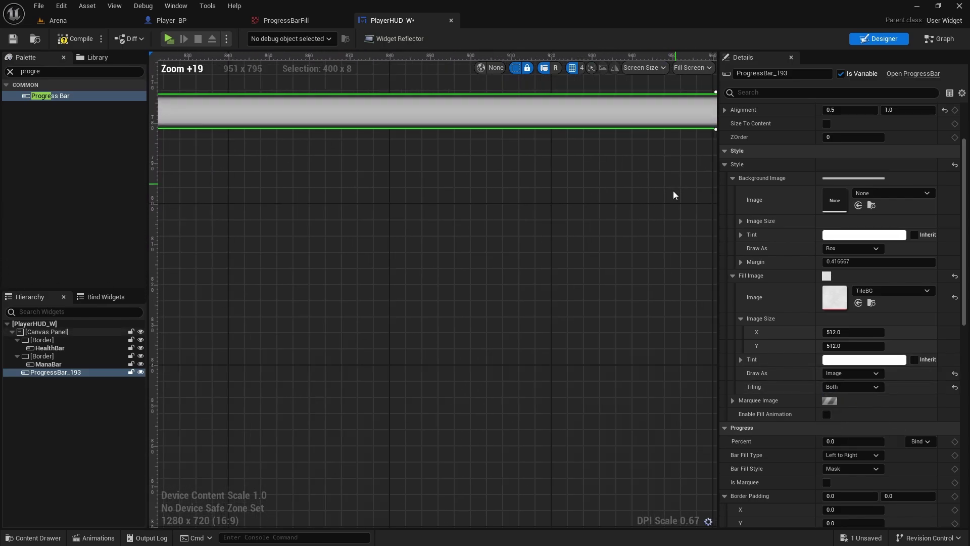
scroll(666, 198, down, 2)
right_drag(486, 250, 711, 325)
scroll(465, 275, down, 2)
right_drag(645, 327, 742, 331)
right_drag(615, 296, 421, 292)
scroll(538, 304, down, 3)
scroll(539, 304, down, 2)
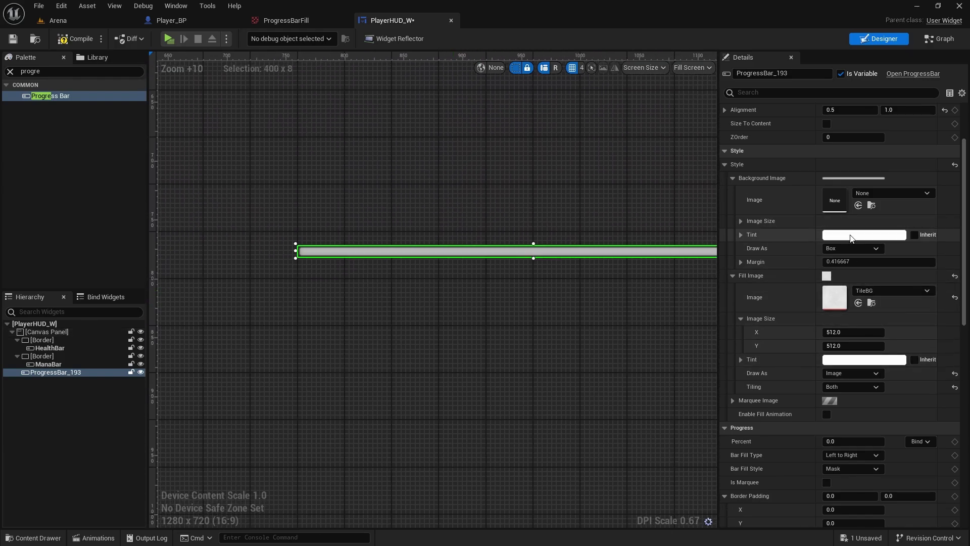
Set the progress bar's percent to 0.8 and inspect the textured fill.
scroll(846, 404, down, 3)
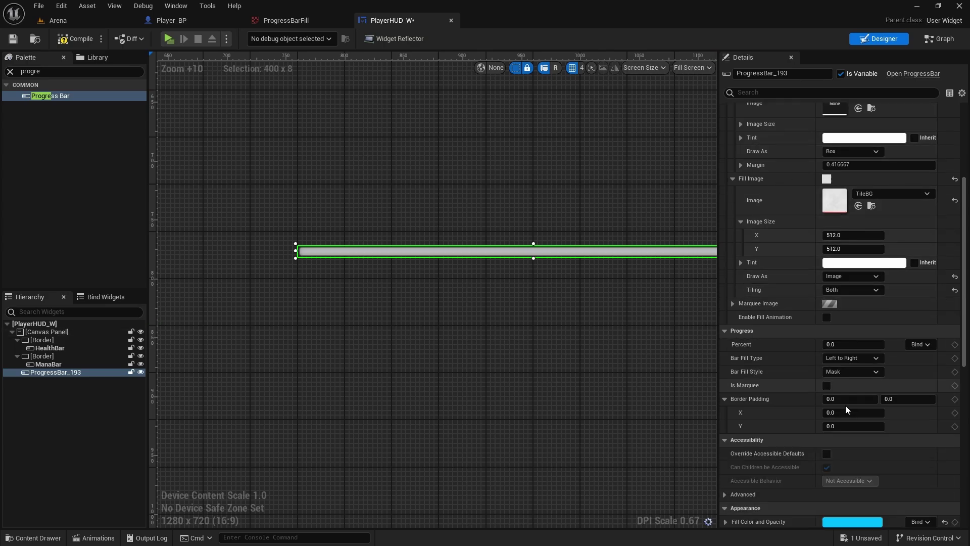
click(847, 344)
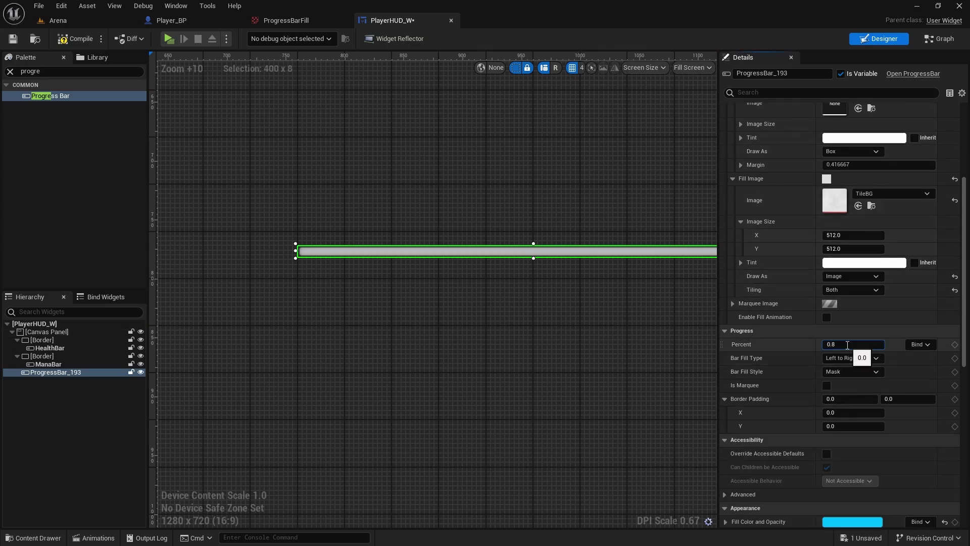
key(Return)
right_drag(633, 359, 505, 351)
scroll(293, 248, up, 7)
scroll(350, 289, down, 2)
right_drag(349, 289, 462, 288)
scroll(375, 264, up, 3)
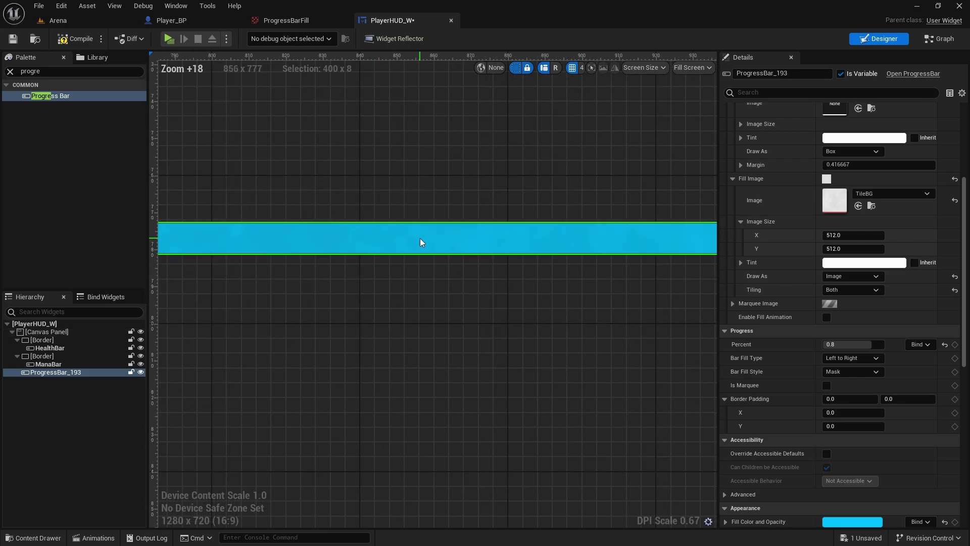
scroll(505, 309, down, 9)
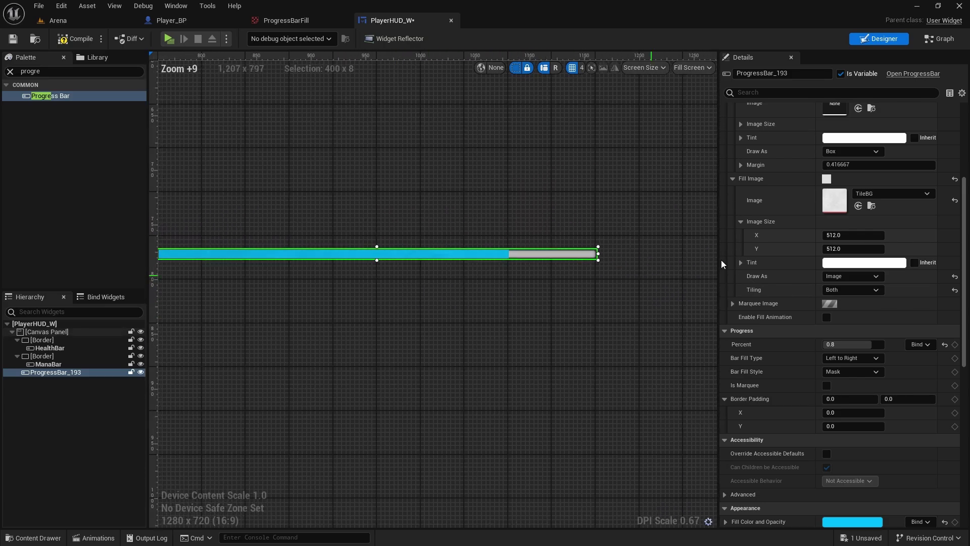
Tint the progress bar's background image dark grey with R, G and B at 0.03125 and alpha 0.5.
scroll(829, 238, up, 5)
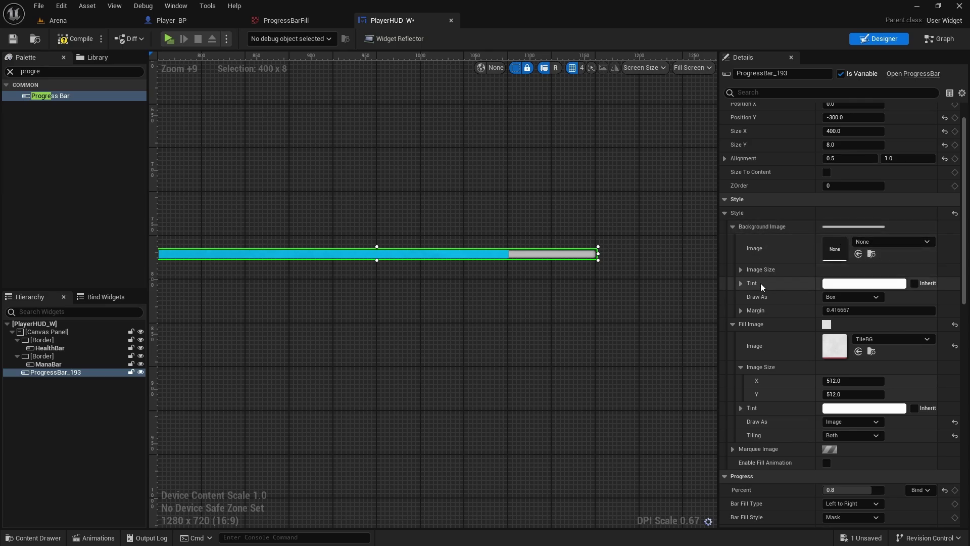
click(846, 288)
drag(766, 396, 764, 409)
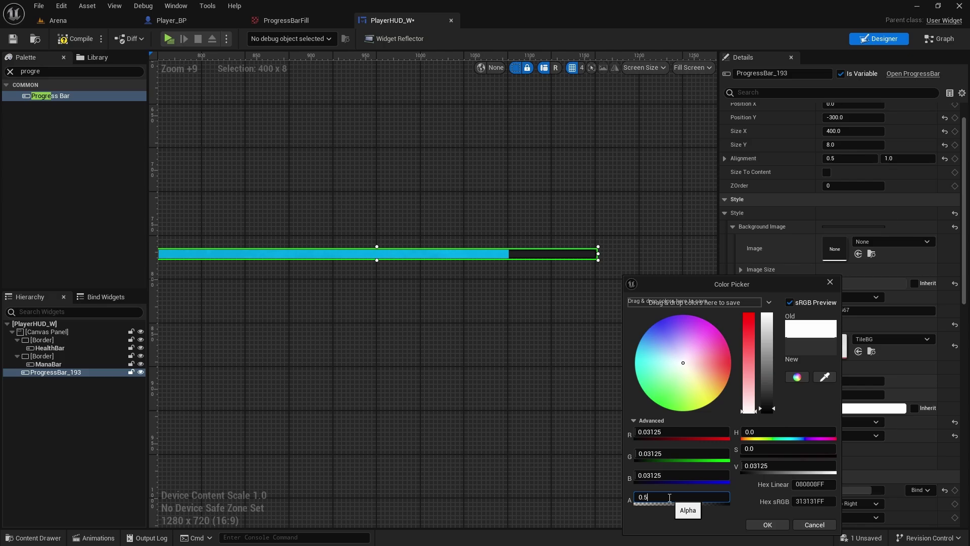
click(769, 523)
Deselect the progress bar and examine how its fill and dark background look up close and as a whole.
scroll(489, 322, up, 6)
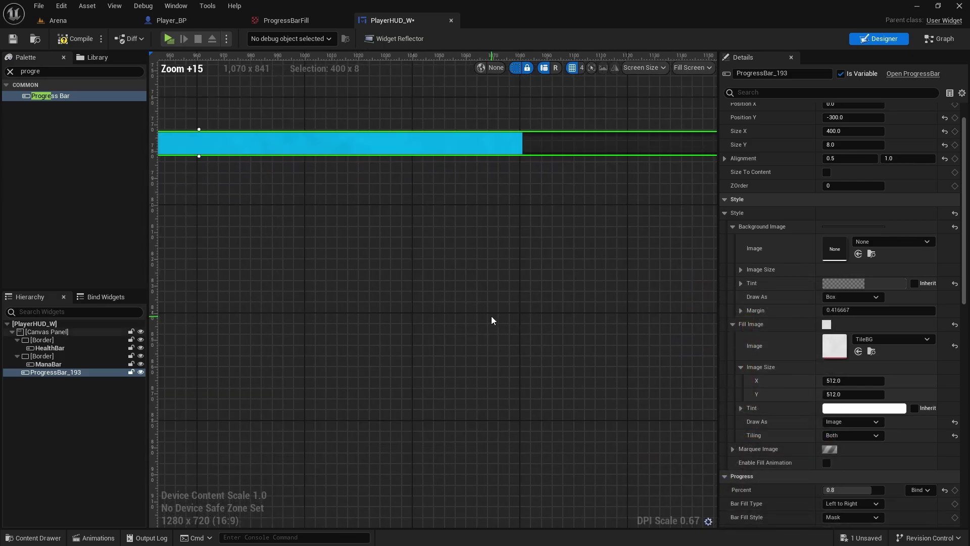
click(488, 313)
scroll(530, 302, down, 2)
right_drag(530, 302, 487, 310)
scroll(488, 309, up, 7)
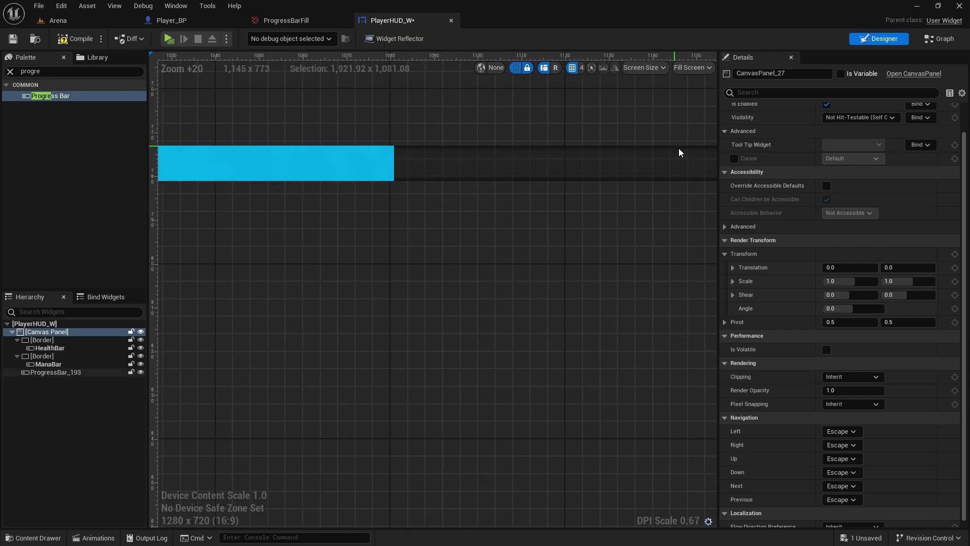
scroll(317, 323, down, 3)
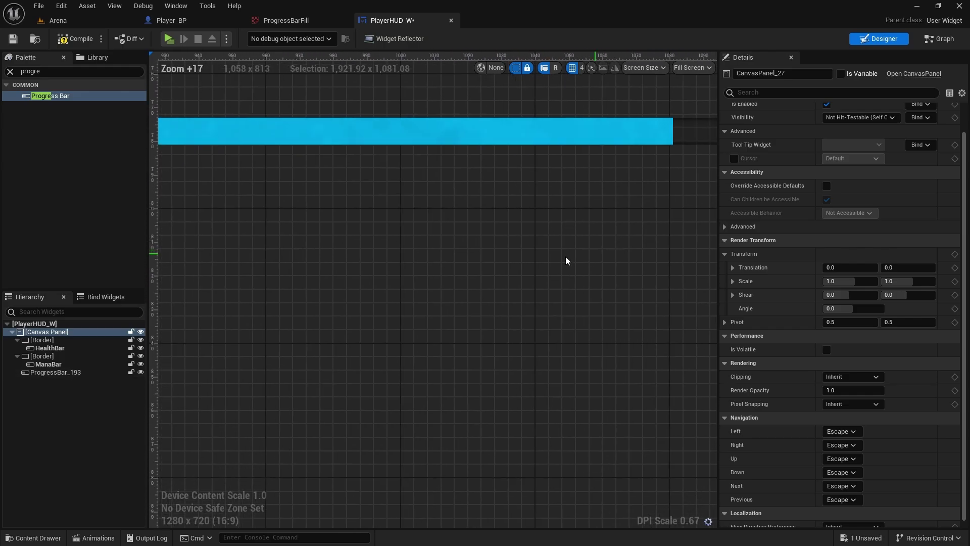
scroll(500, 290, down, 6)
scroll(356, 289, down, 1)
right_drag(357, 289, 470, 298)
scroll(374, 274, up, 3)
right_drag(581, 303, 372, 303)
right_drag(672, 251, 433, 277)
Set the progress bar's background image to draw as Rounded Box and expand its outline settings.
click(572, 262)
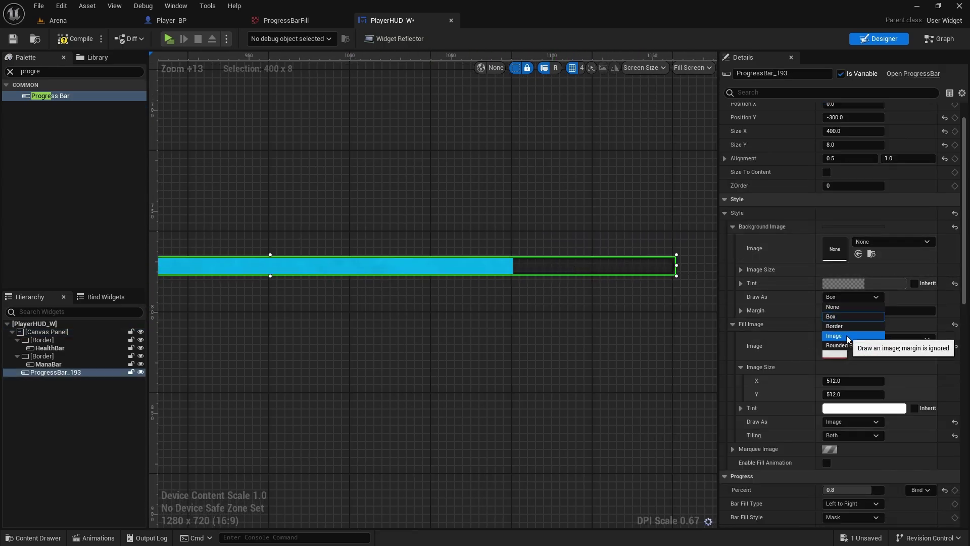
click(852, 345)
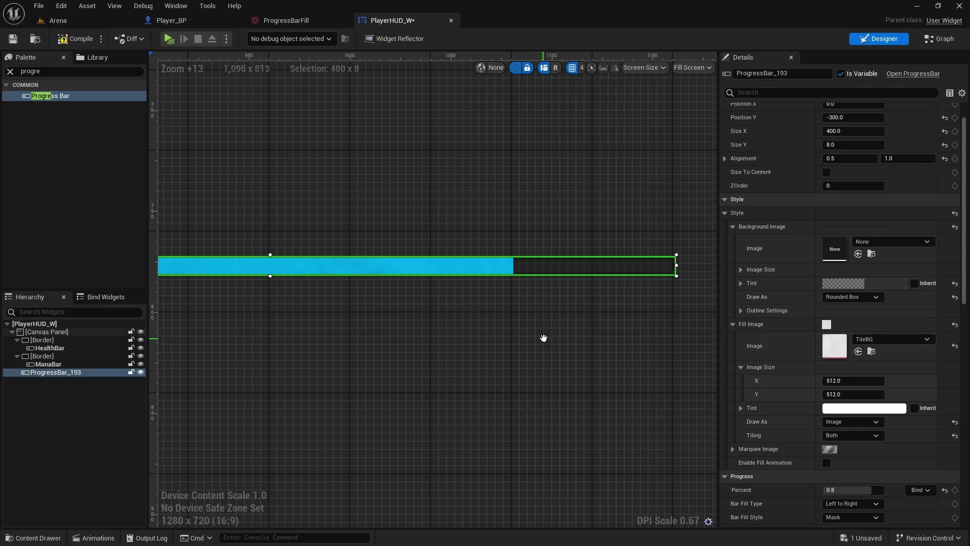
click(741, 312)
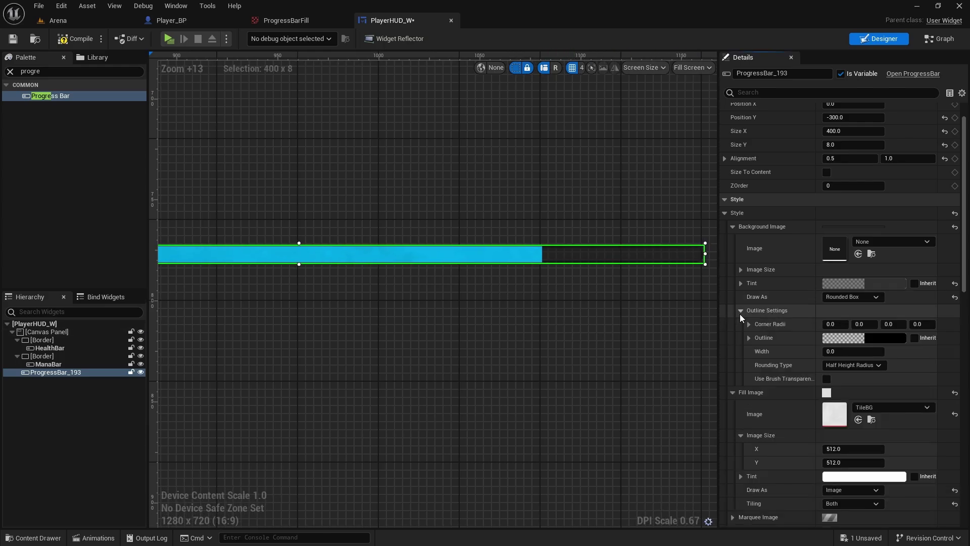
Compare the background's rounding type options, leaving it on Half Height Radius.
click(835, 365)
click(842, 375)
click(851, 365)
click(849, 385)
scroll(616, 319, up, 7)
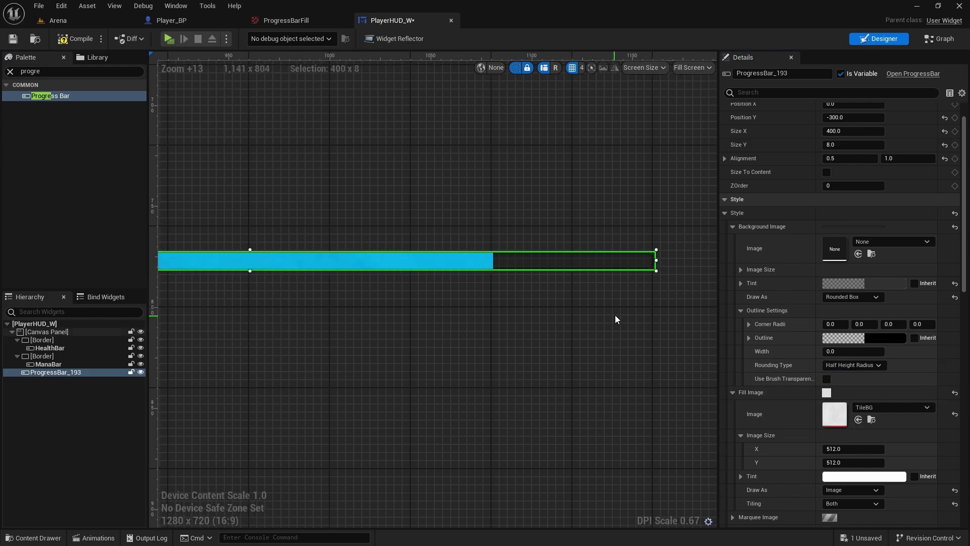
scroll(433, 301, down, 3)
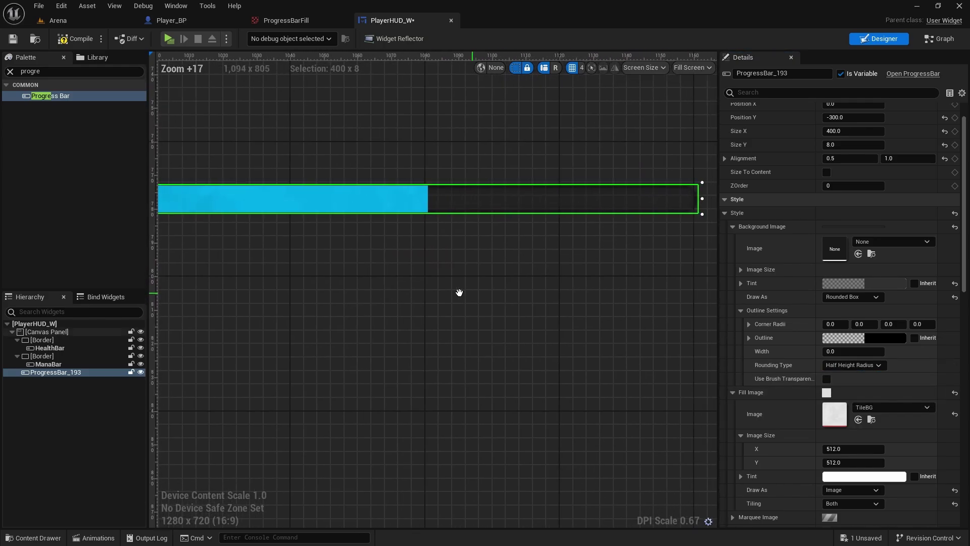
Set the progress bar's fill image to draw as Rounded Box and inspect the bar's ends.
scroll(780, 364, down, 3)
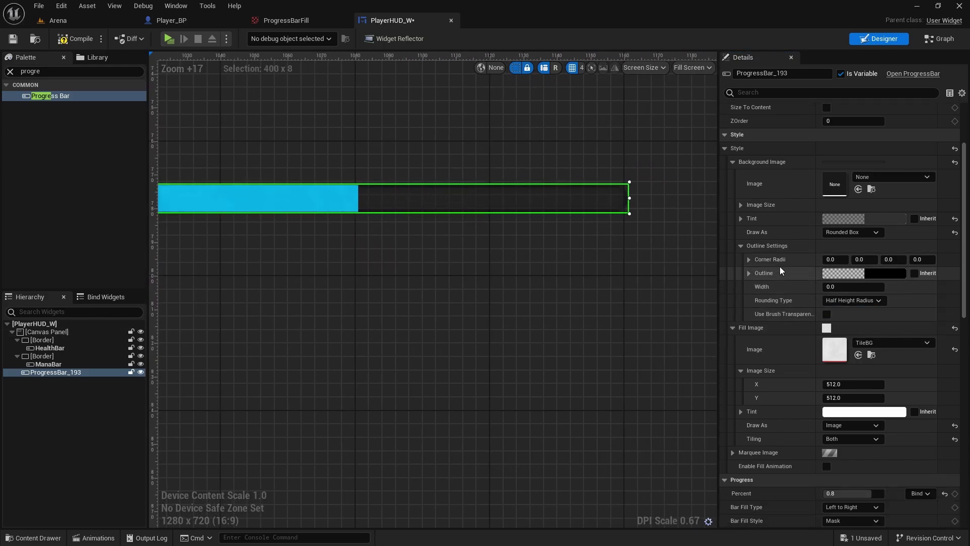
right_drag(268, 242, 580, 232)
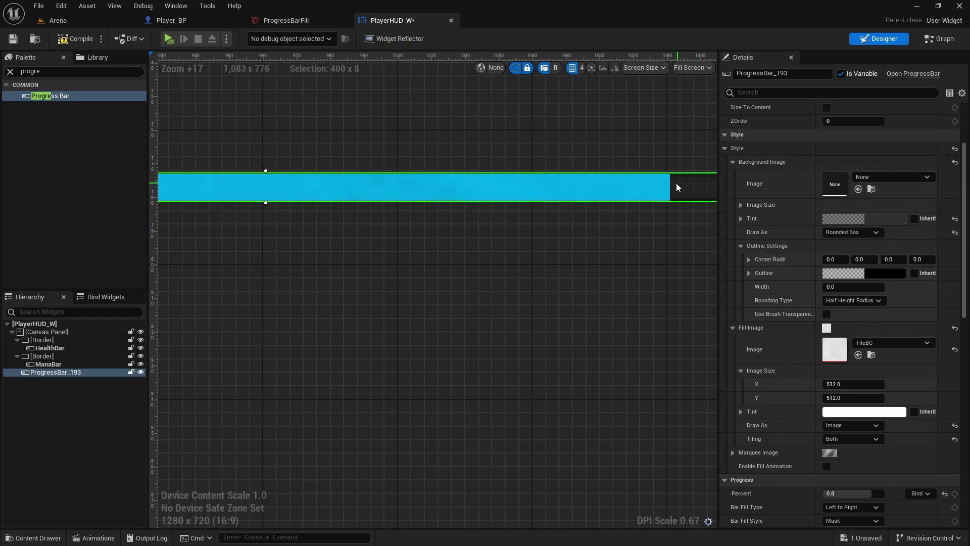
scroll(852, 310, down, 2)
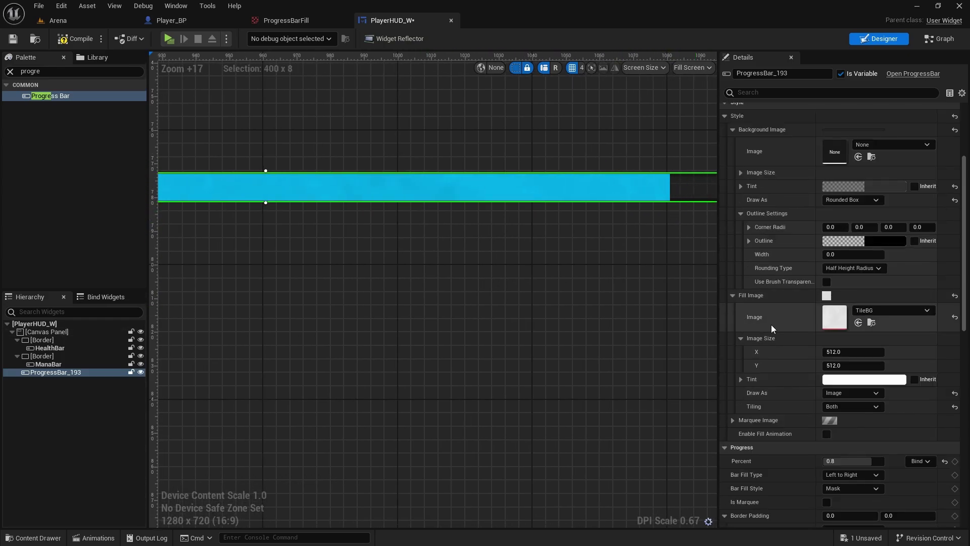
click(839, 393)
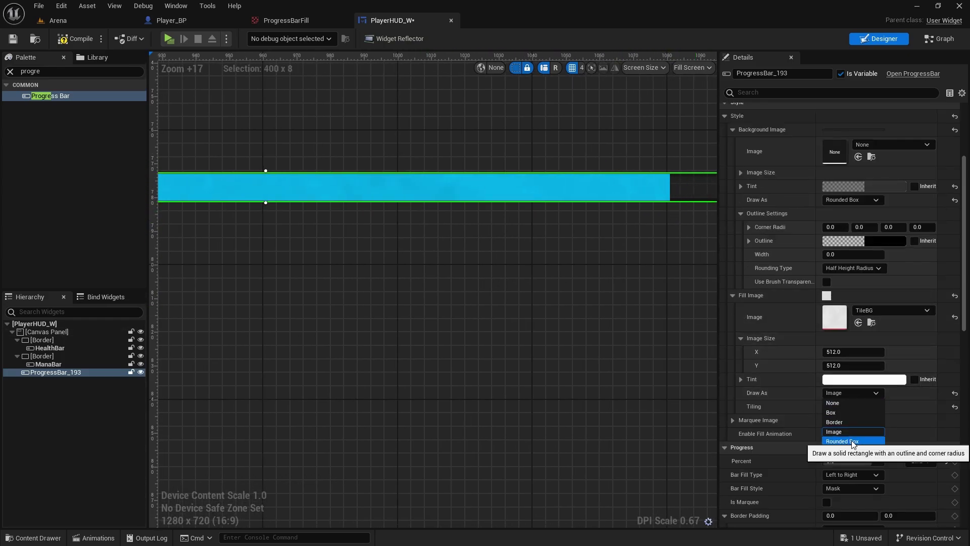
click(851, 441)
right_drag(253, 232, 564, 287)
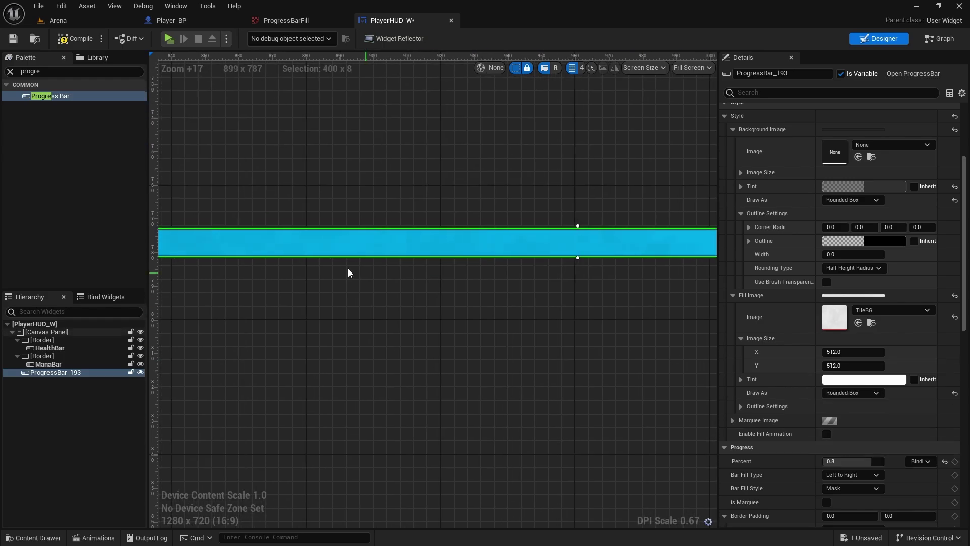
scroll(328, 262, up, 3)
scroll(570, 337, down, 2)
right_drag(570, 338, 772, 277)
scroll(636, 262, down, 8)
scroll(819, 358, down, 2)
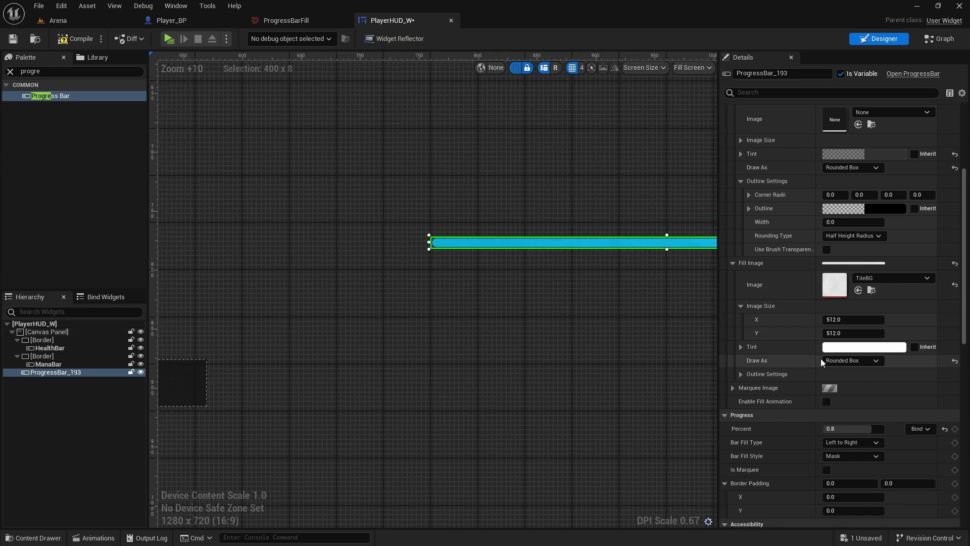
Change the progress bar's fill color to a bright teal green, hex sRGB 00FFCAFF.
scroll(826, 343, up, 2)
scroll(847, 377, down, 10)
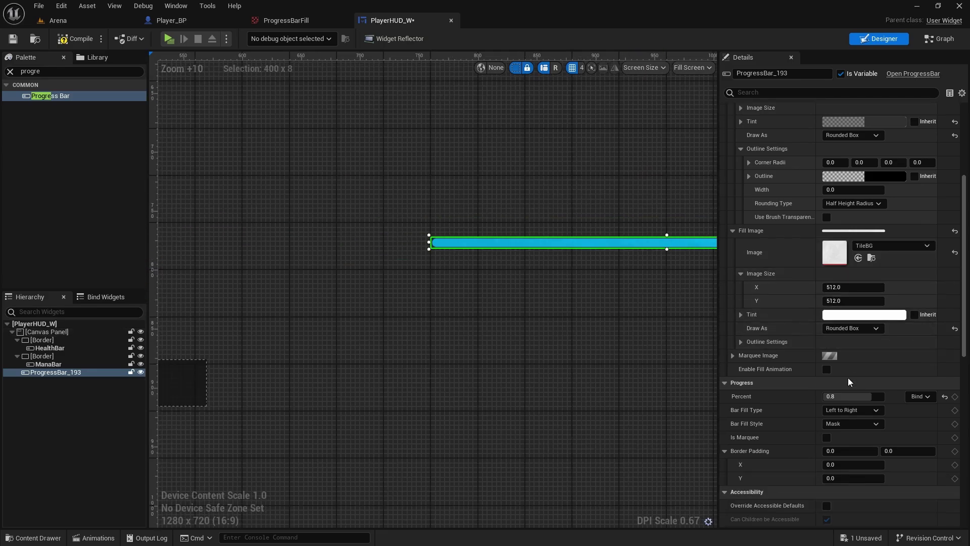
click(741, 370)
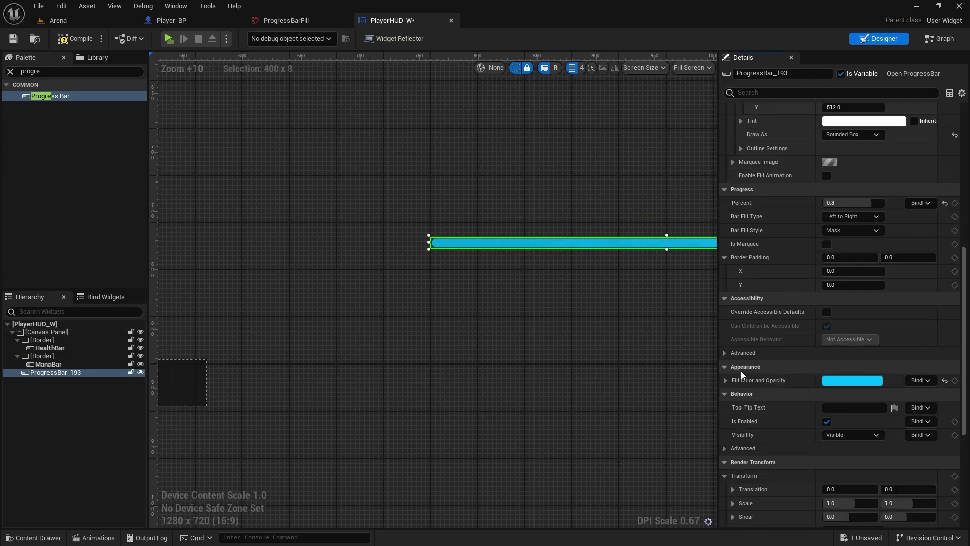
click(849, 380)
mouse_move(710, 391)
mouse_down()
mouse_move(649, 398)
mouse_move(659, 410)
mouse_move(628, 397)
mouse_up()
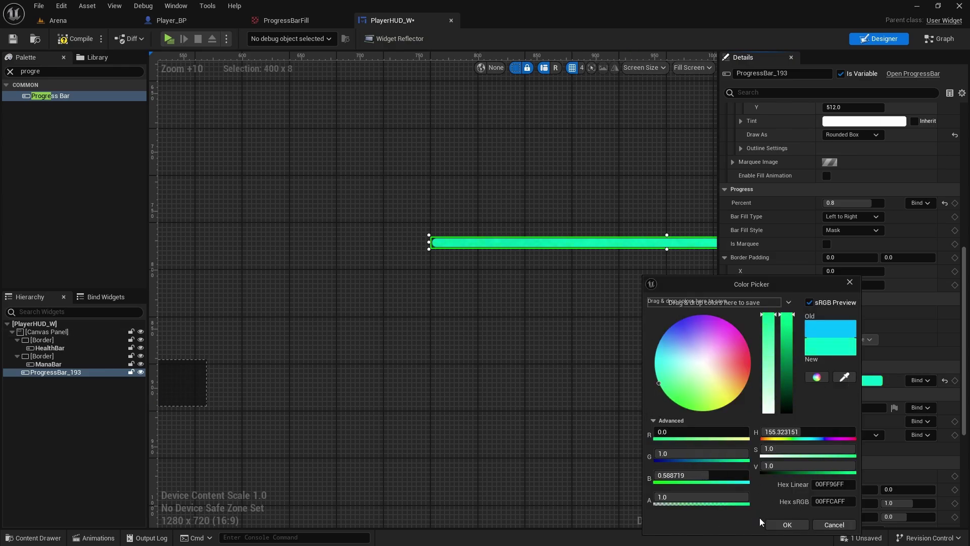
click(781, 523)
Run the game preview and move the character around to check the three HUD bars in play.
scroll(207, 359, down, 2)
right_drag(477, 326, 397, 336)
scroll(358, 321, down, 9)
click(365, 216)
scroll(405, 263, up, 4)
scroll(405, 266, up, 1)
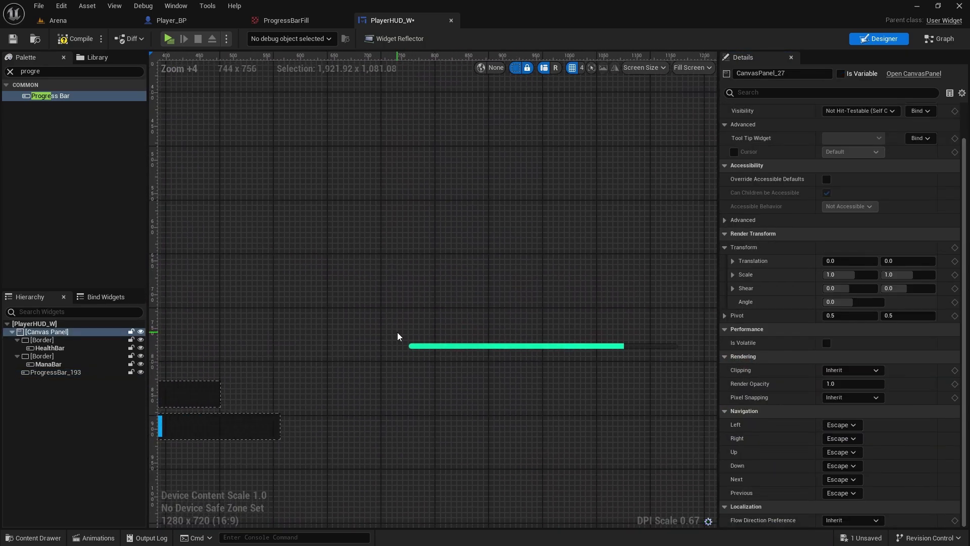
click(169, 38)
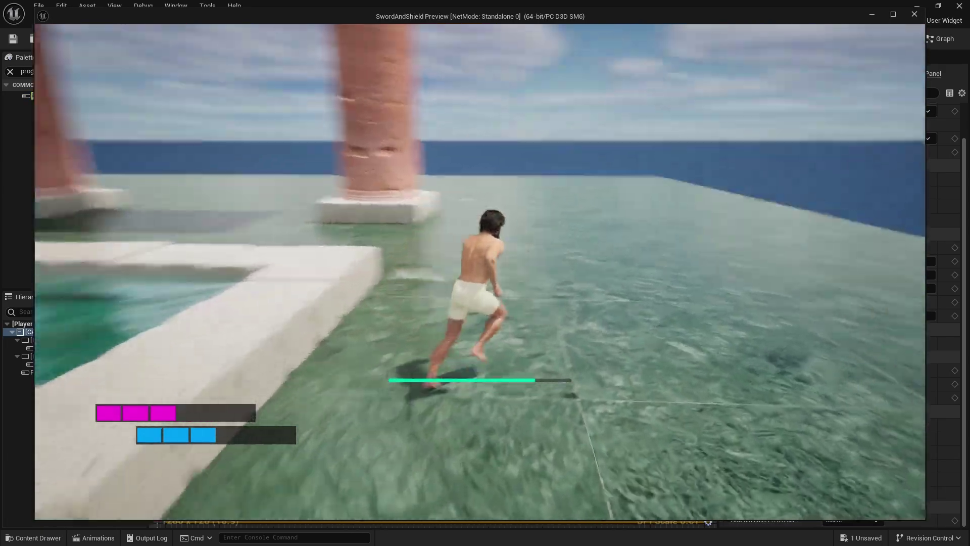
key(w)
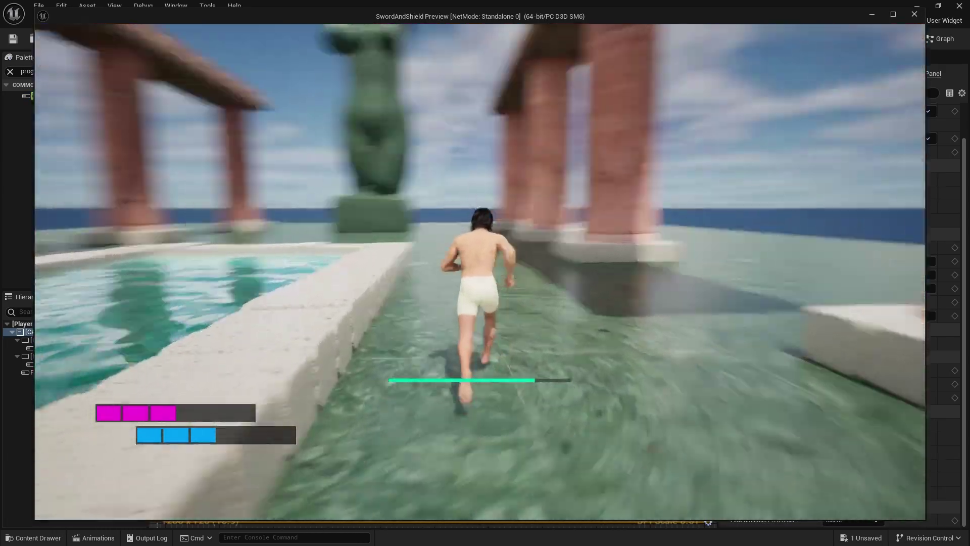
key(w)
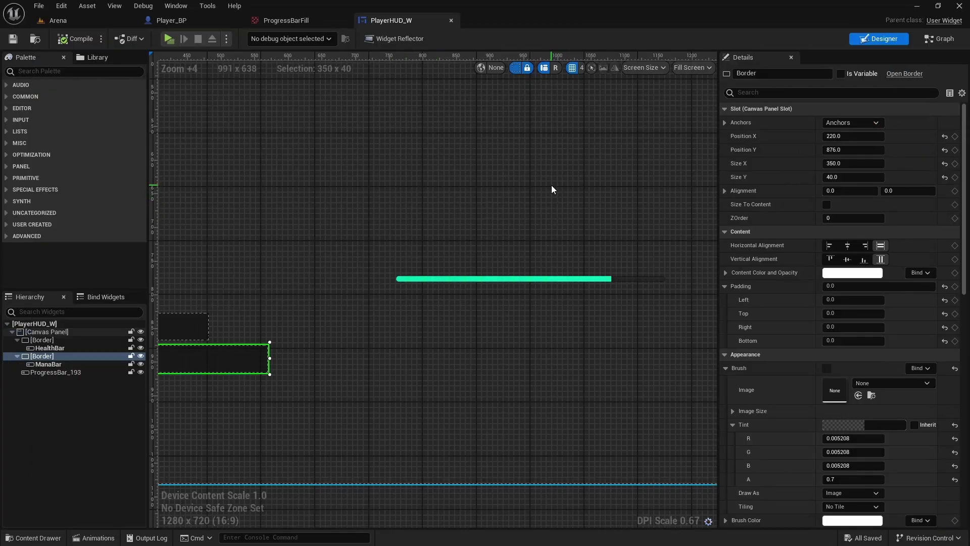
Review the layout of the three HUD bars on the canvas and select the thin green progress bar.
click(431, 253)
right_drag(417, 232, 456, 185)
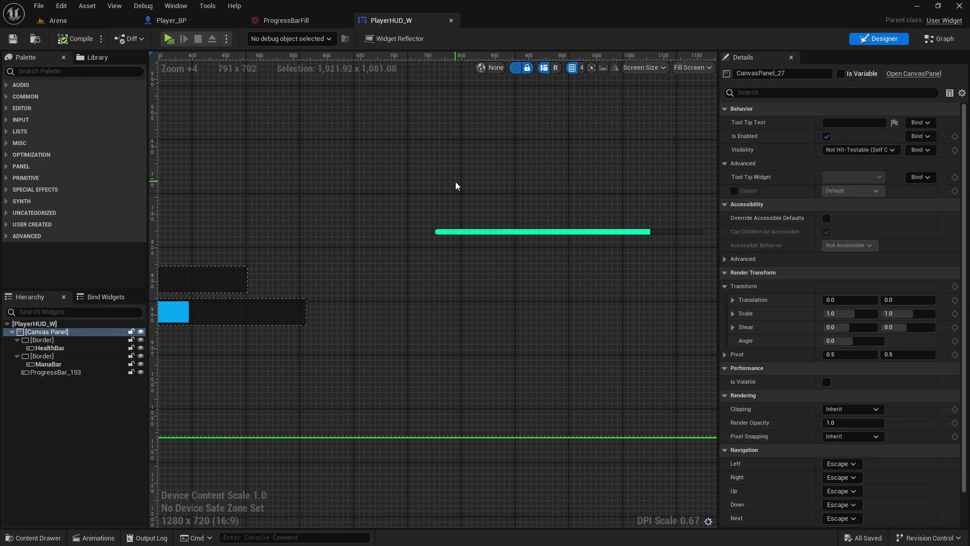
scroll(472, 278, down, 3)
right_drag(471, 277, 490, 316)
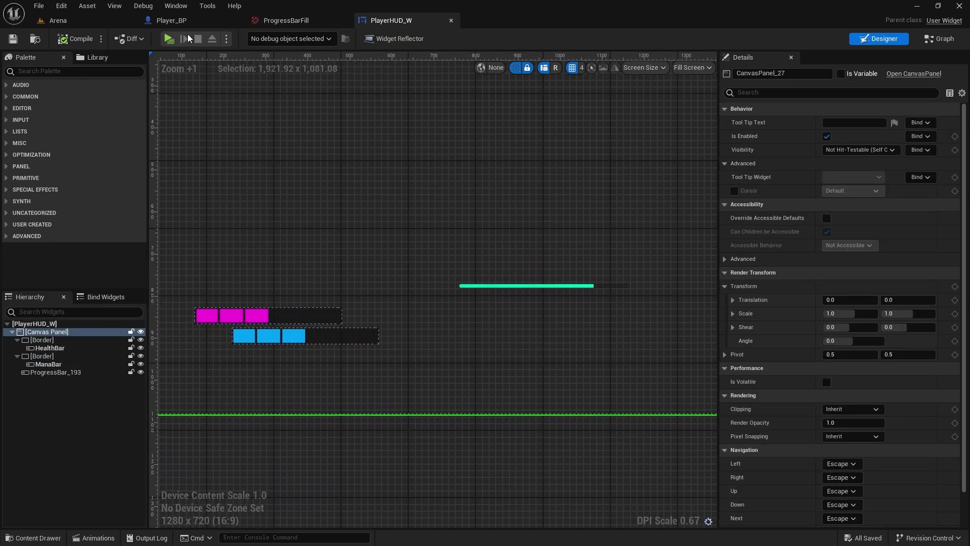
right_drag(275, 298, 303, 297)
scroll(303, 297, up, 1)
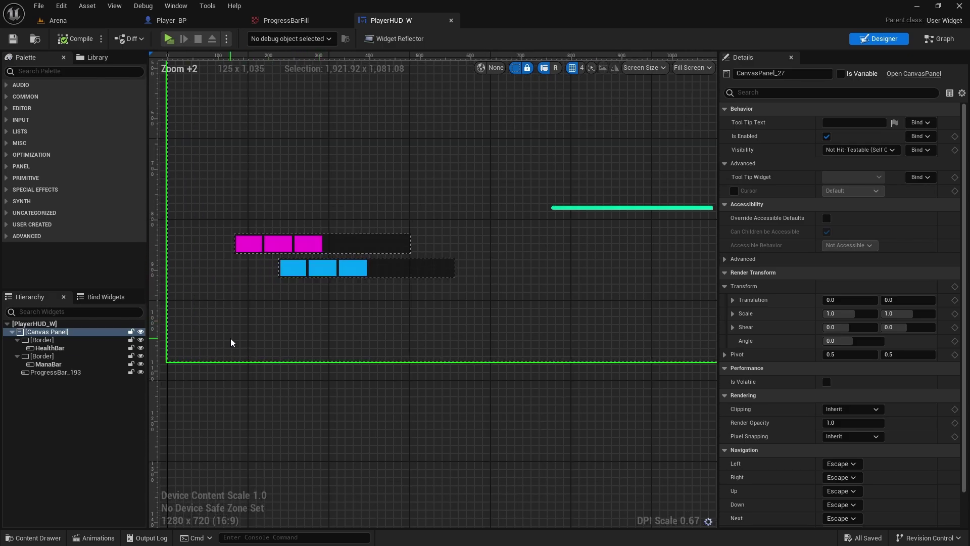
click(75, 372)
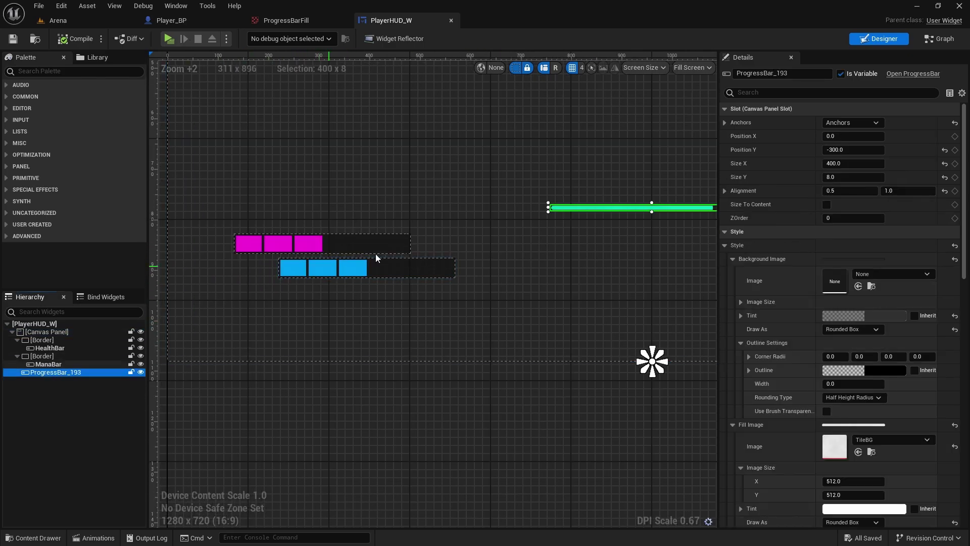
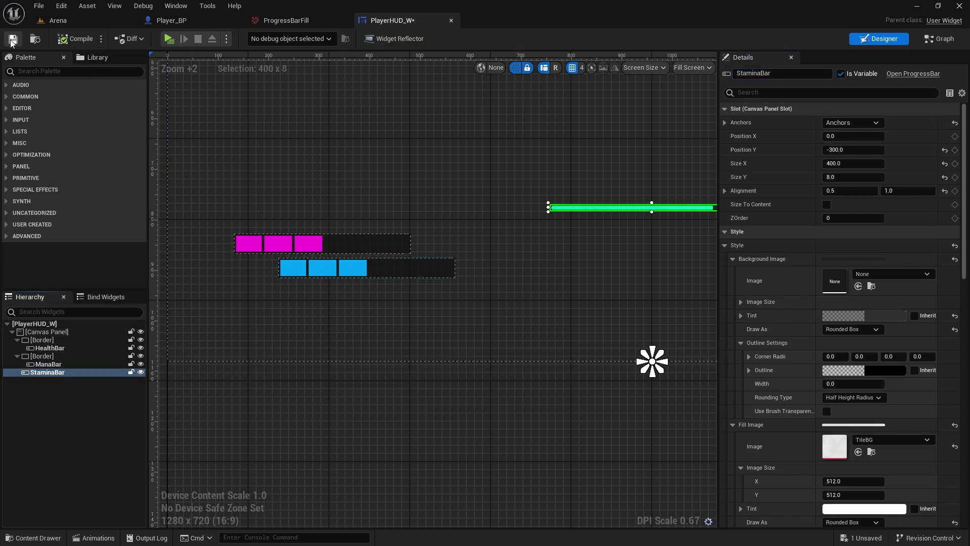
Open the HUD widget's event graph and add a Cast To Player_BP node wired from Event Construct.
click(938, 40)
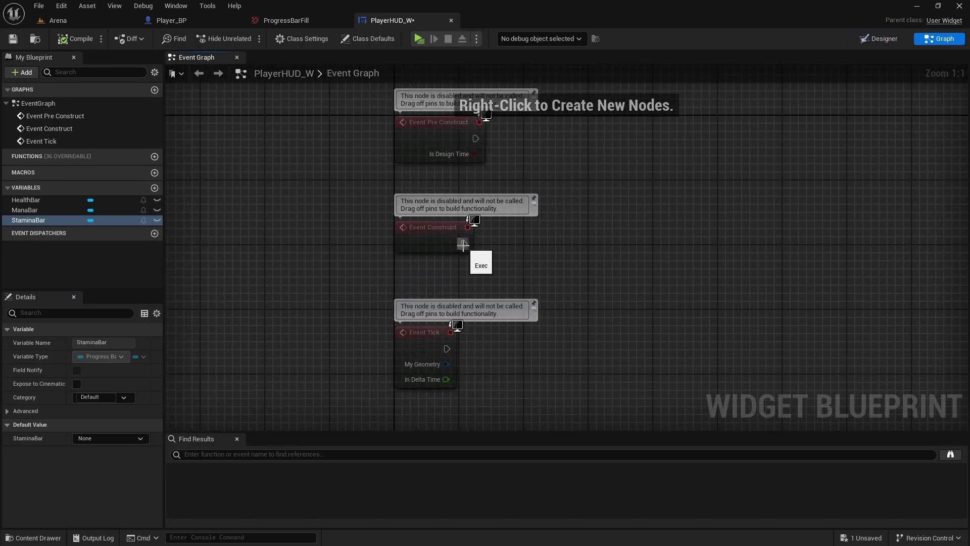
drag(463, 245, 587, 247)
text(cast to)
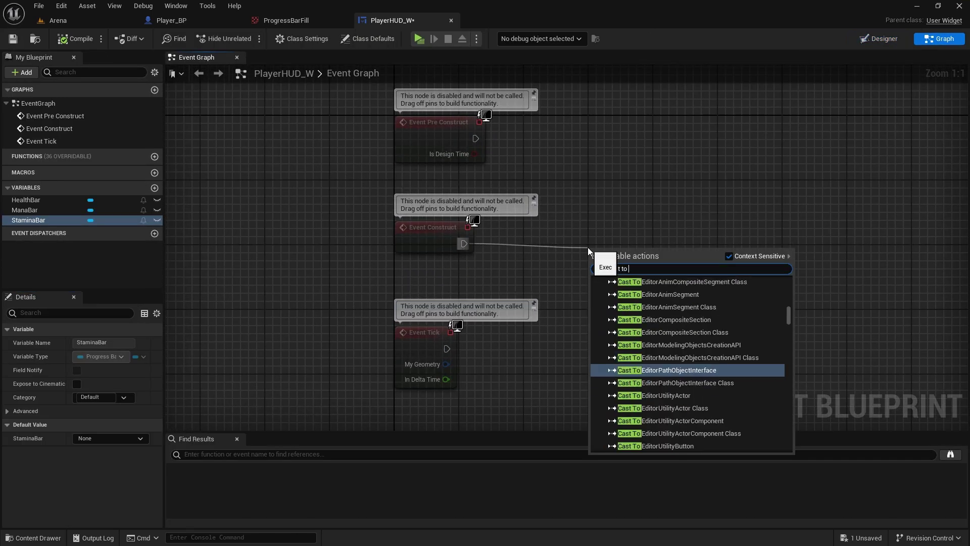
text( player bp)
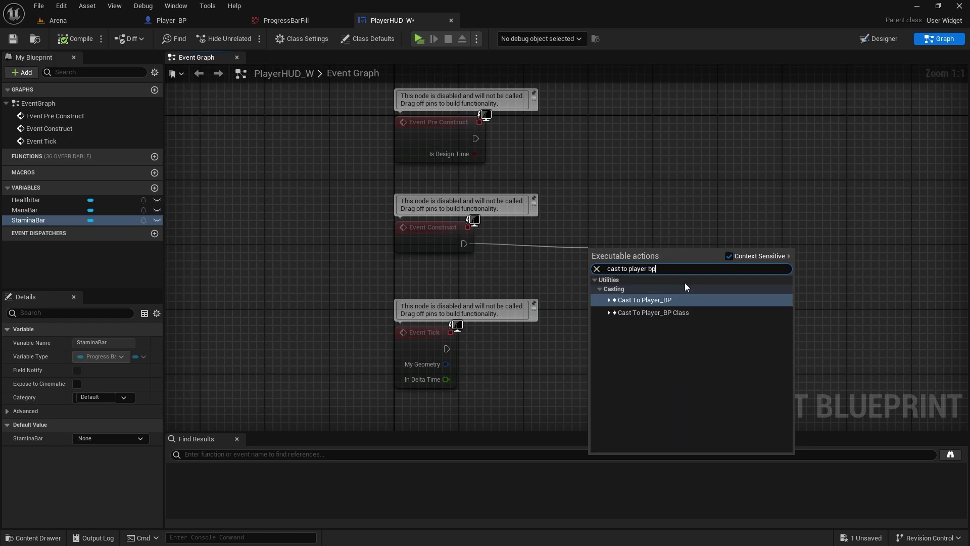
key(Return)
Delete the unused Event Pre Construct and Event Tick nodes and align the cast node beside Event Construct.
click(437, 138)
key(Delete)
click(420, 365)
key(Delete)
right_drag(476, 363, 482, 278)
drag(640, 156, 640, 140)
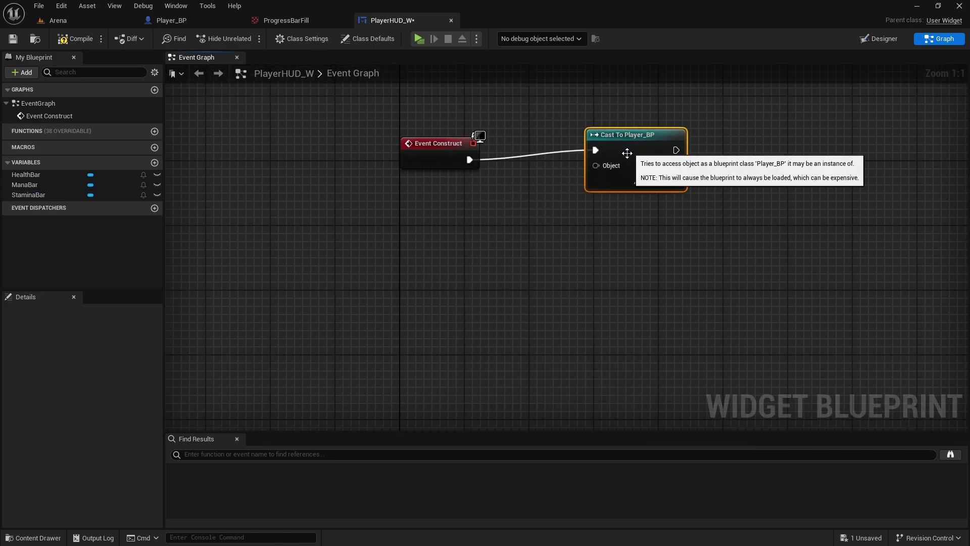
Feed the cast's Object input with a Get Player Character node placed below Event Construct.
drag(596, 166, 469, 268)
text(get pla)
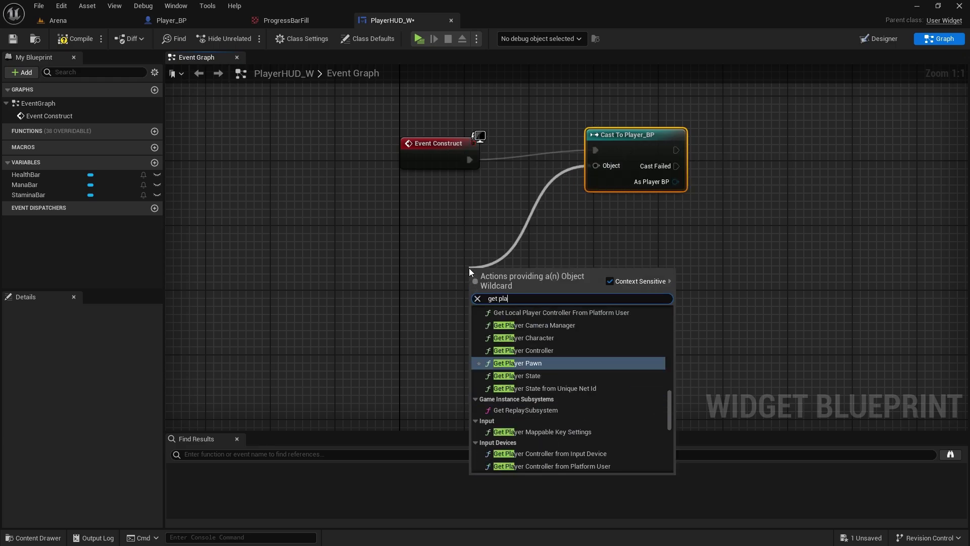
text(yer char)
click(535, 322)
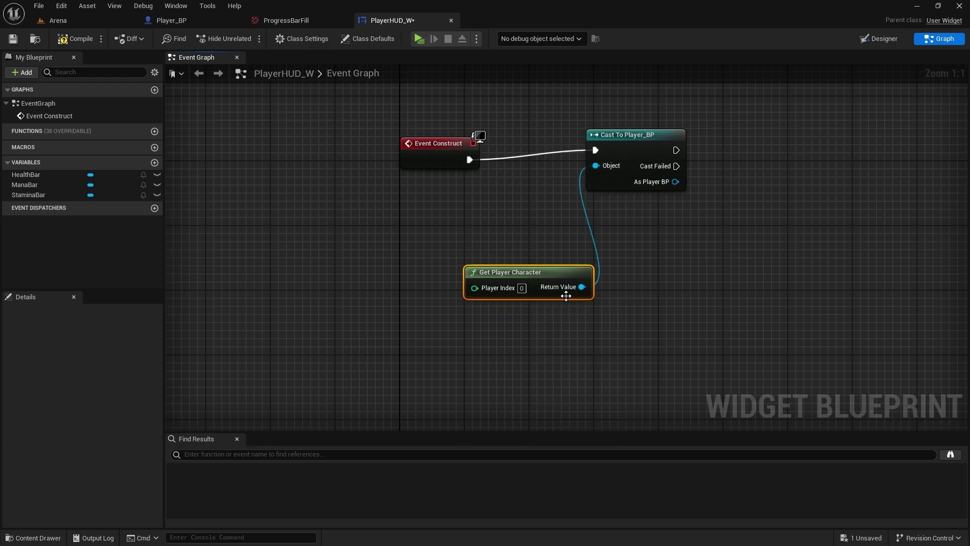
drag(559, 276, 471, 261)
drag(636, 143, 620, 151)
Promote the cast's As Player BP output to a variable named PlayerRef and align its Set node with the cast.
click(671, 184)
right_drag(672, 184, 553, 204)
drag(543, 210, 602, 208)
click(644, 236)
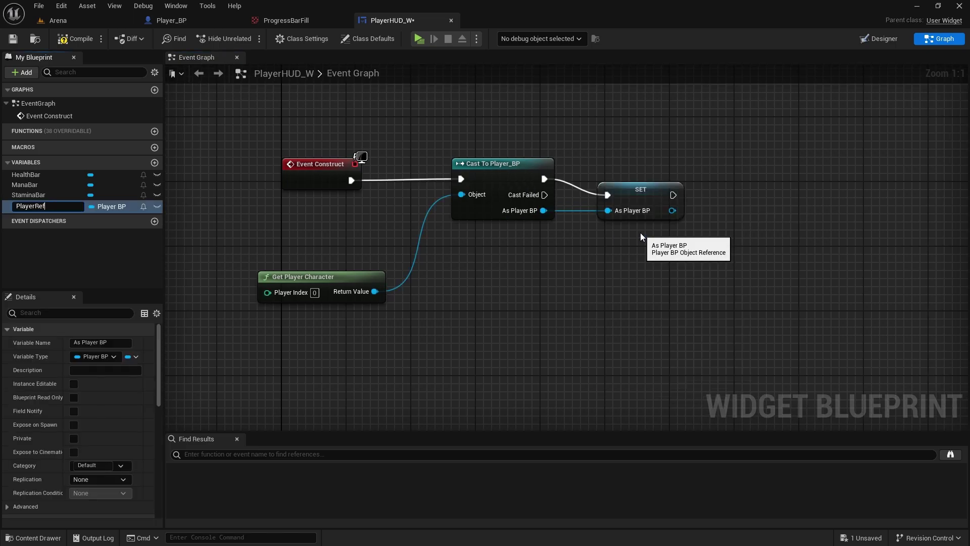
key(Return)
drag(648, 211, 630, 194)
click(654, 236)
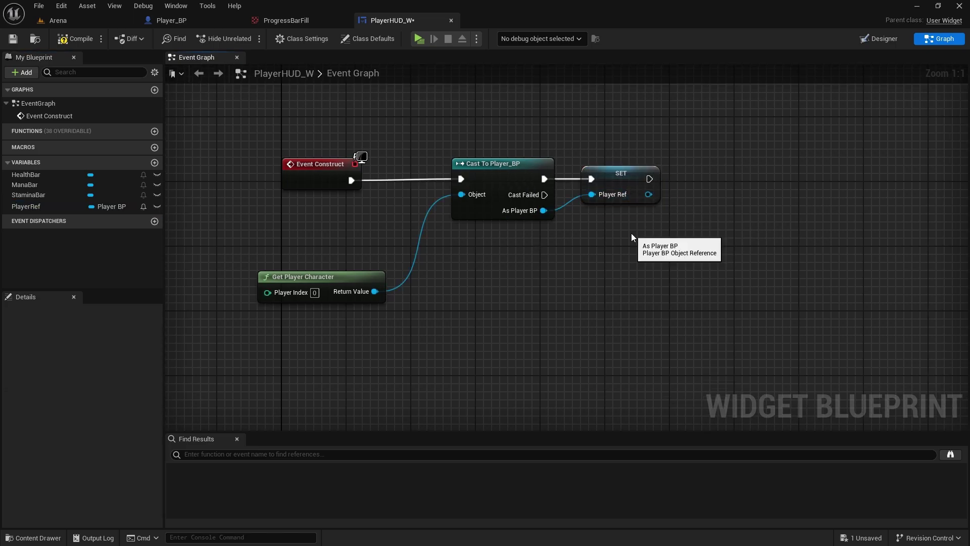
Add a custom event named SetProgressBars in the empty area below the Event Construct nodes.
right_drag(632, 237, 538, 234)
right_drag(342, 389, 508, 342)
right_drag(419, 333, 526, 190)
right_click(467, 273)
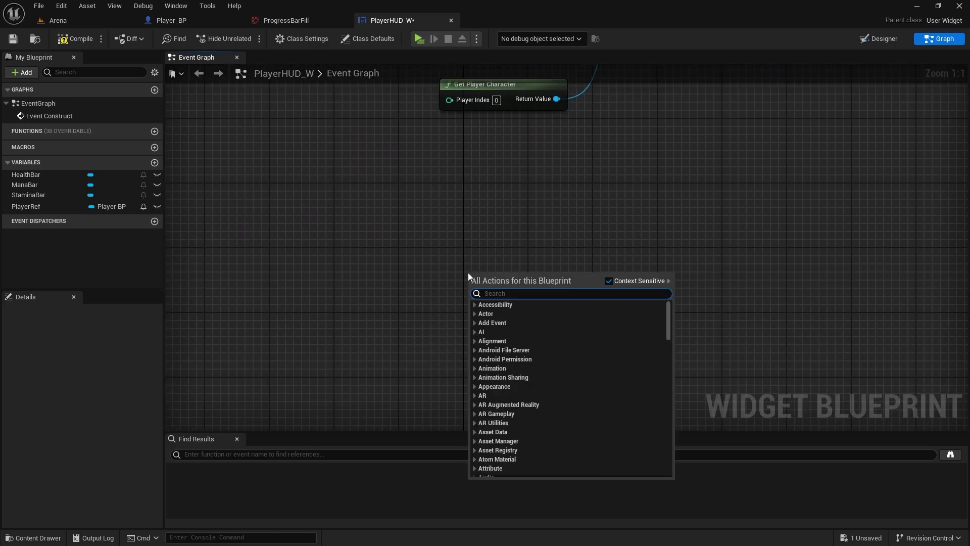
text(custom)
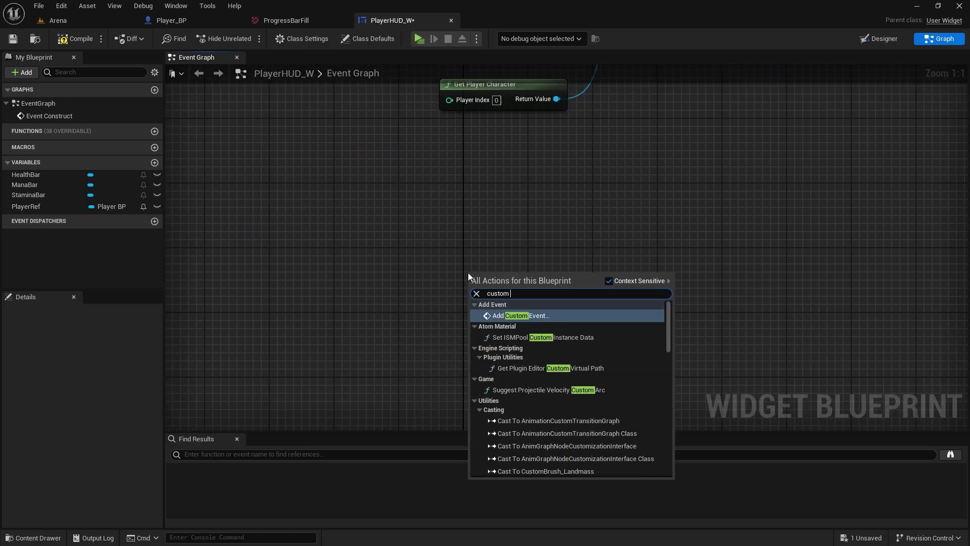
click(525, 315)
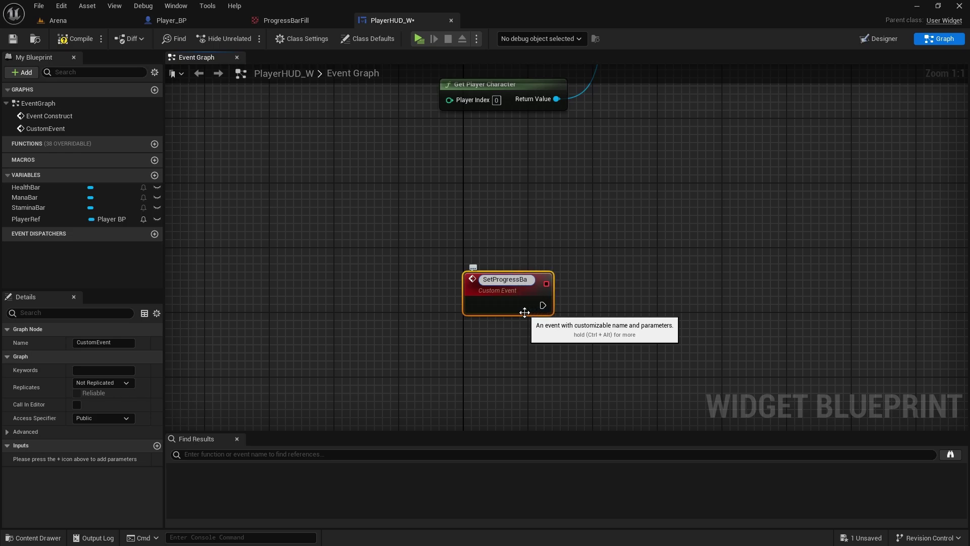
click(599, 243)
Call Set Progress Bars right after the Player Ref Set node in the Event Construct chain.
right_drag(600, 242, 460, 438)
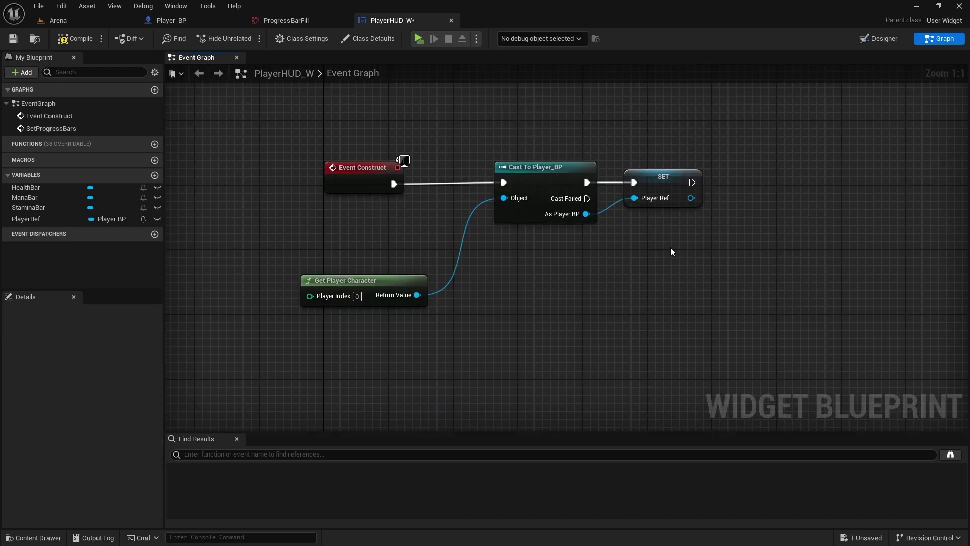
right_drag(602, 303, 656, 152)
right_drag(555, 271, 448, 392)
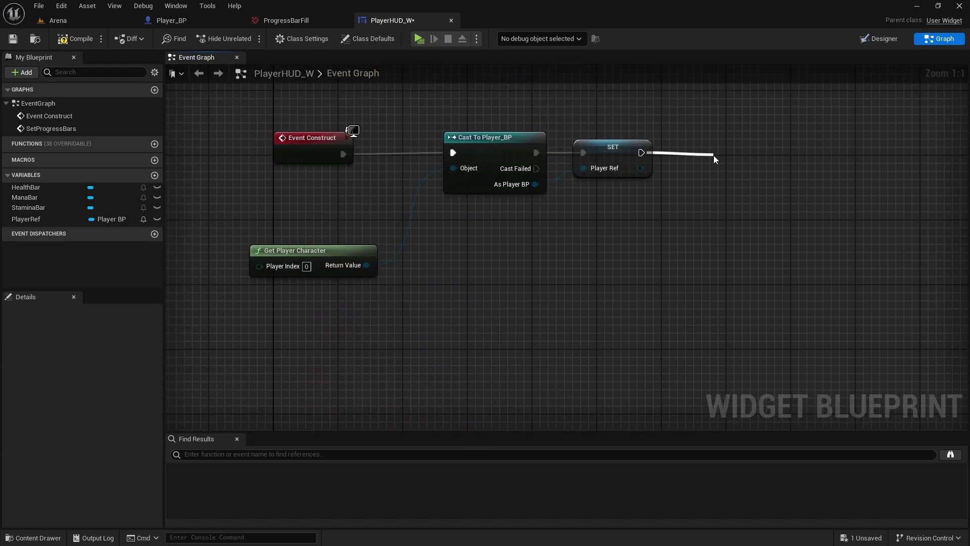
drag(714, 155, 714, 155)
text(set progre)
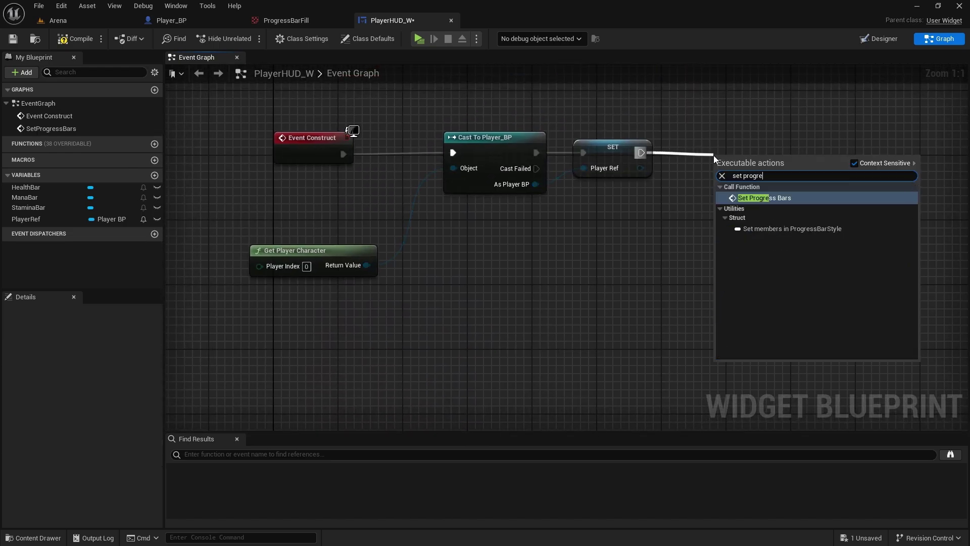
text(ss)
click(752, 197)
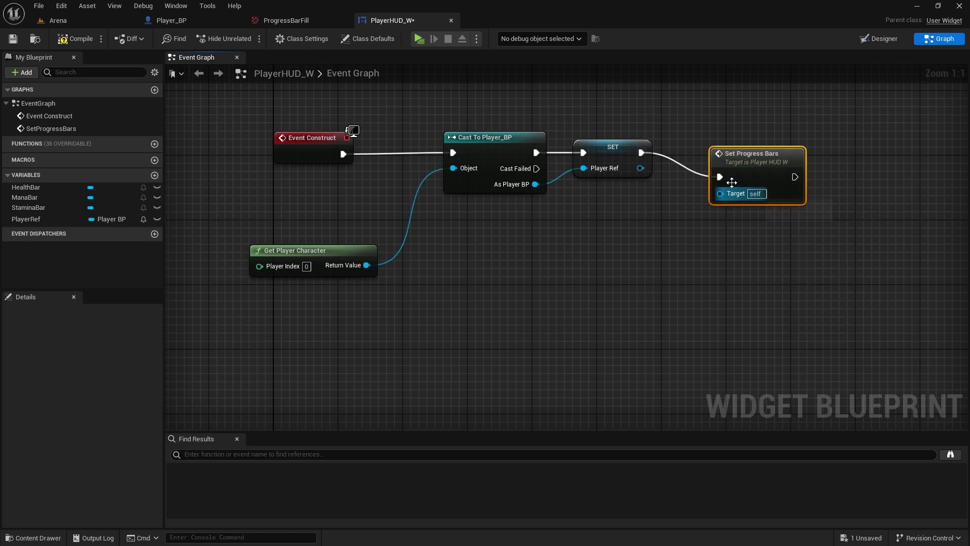
At the SetProgressBars event, add a HealthBar reference with a Set Percent node and wire the event to it.
double_click(734, 135)
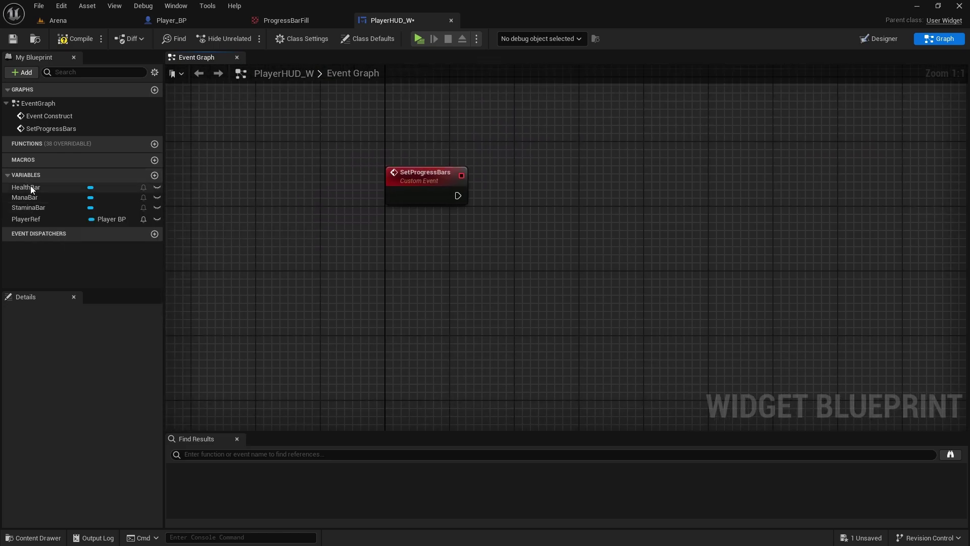
mouse_move(31, 187)
mouse_down()
mouse_move(490, 122)
mouse_move(537, 217)
mouse_up()
click(531, 137)
text(set perce)
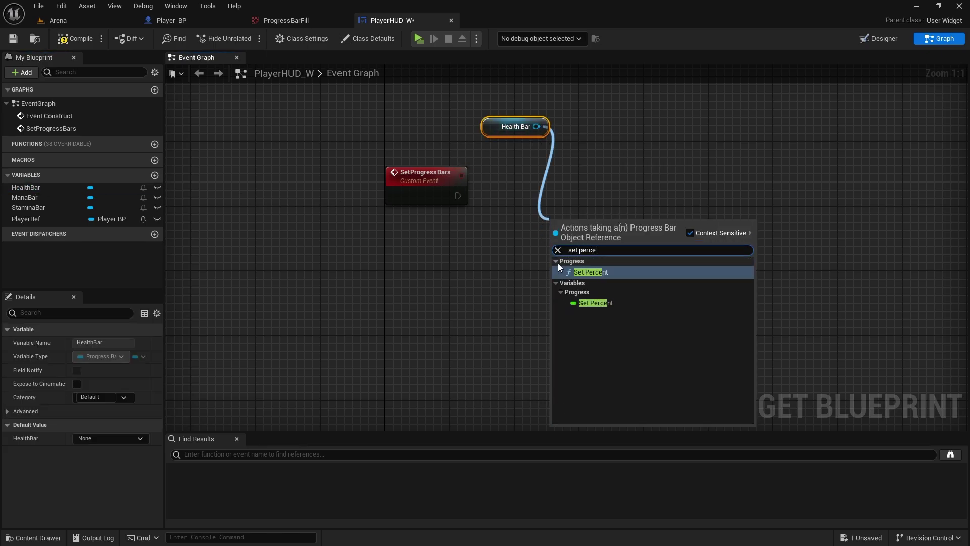
click(589, 272)
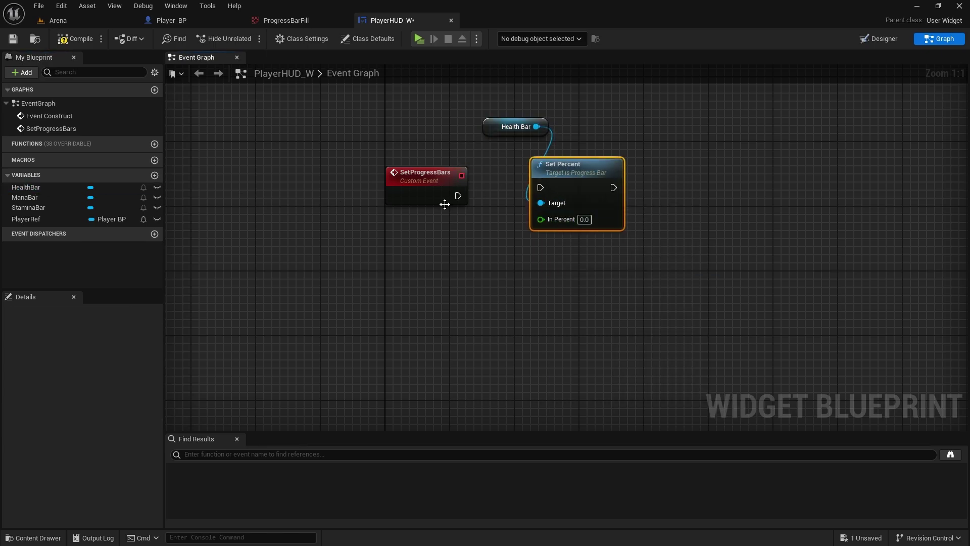
drag(550, 187, 551, 187)
drag(574, 169, 582, 177)
click(401, 243)
right_drag(401, 242, 425, 214)
Add a PlayerRef getter and a Get Current Stat node targeting its stats component, below the SetProgressBars event.
drag(34, 214, 306, 231)
click(326, 250)
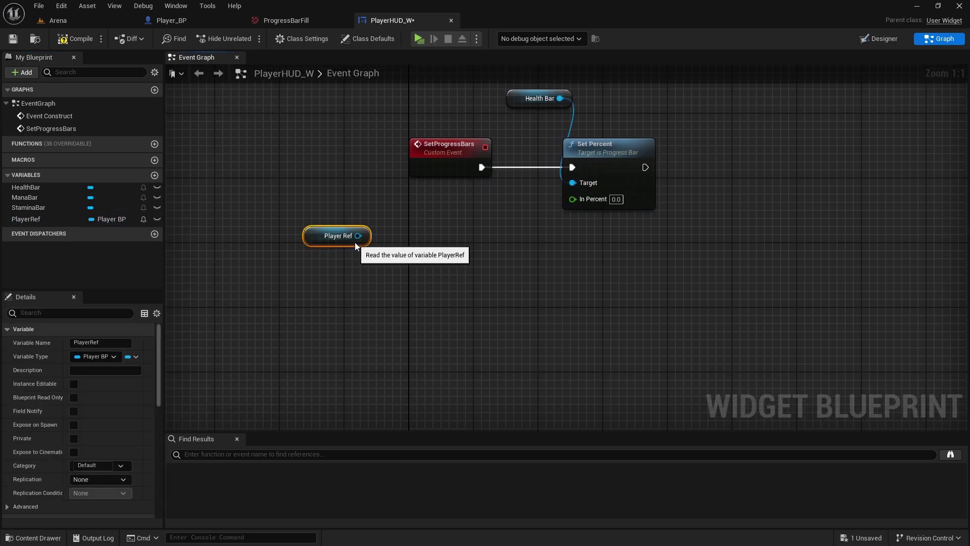
drag(335, 276, 363, 293)
text(ge)
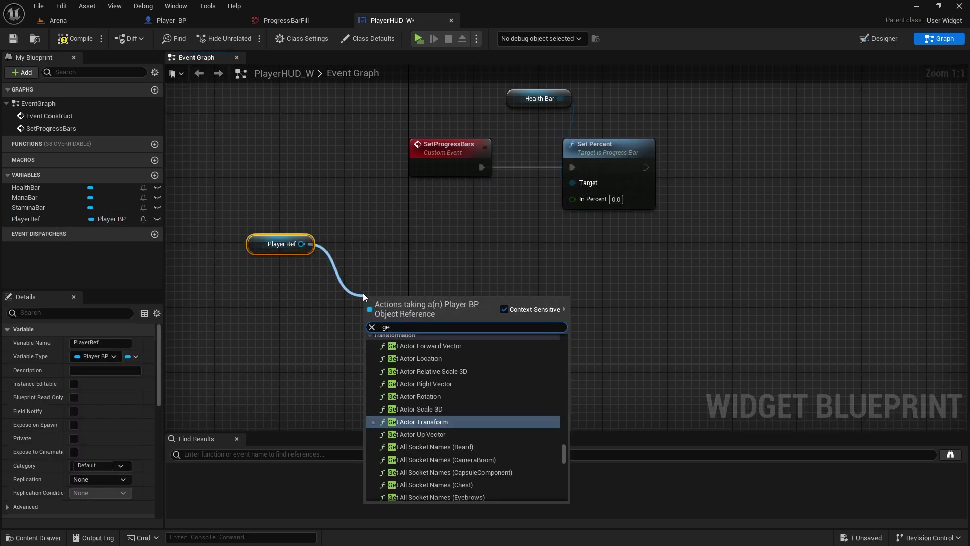
text(t current stat)
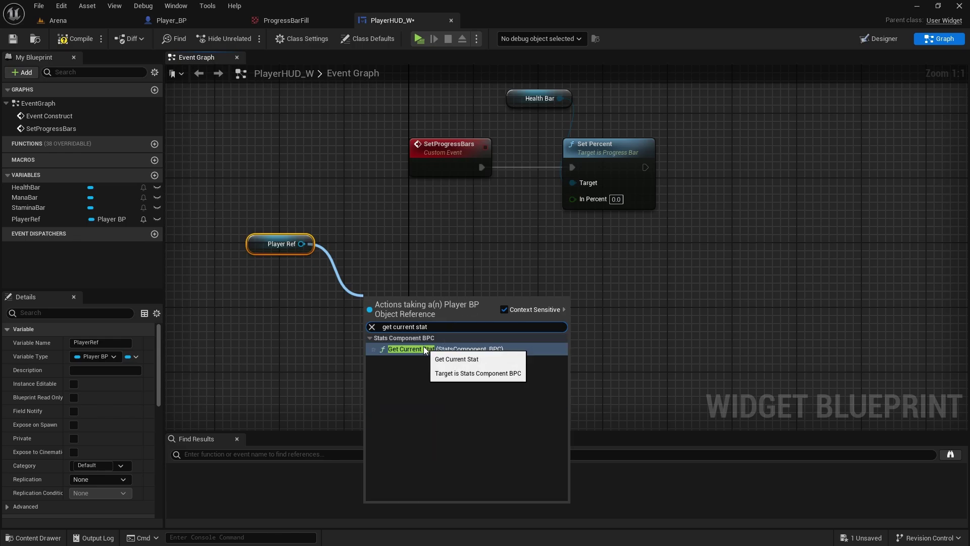
click(429, 349)
mouse_move(432, 312)
mouse_down()
mouse_move(396, 310)
mouse_move(444, 298)
mouse_up()
Add a Get Max Stat node from the same stats component, below Get Current Stat.
right_drag(502, 337, 630, 212)
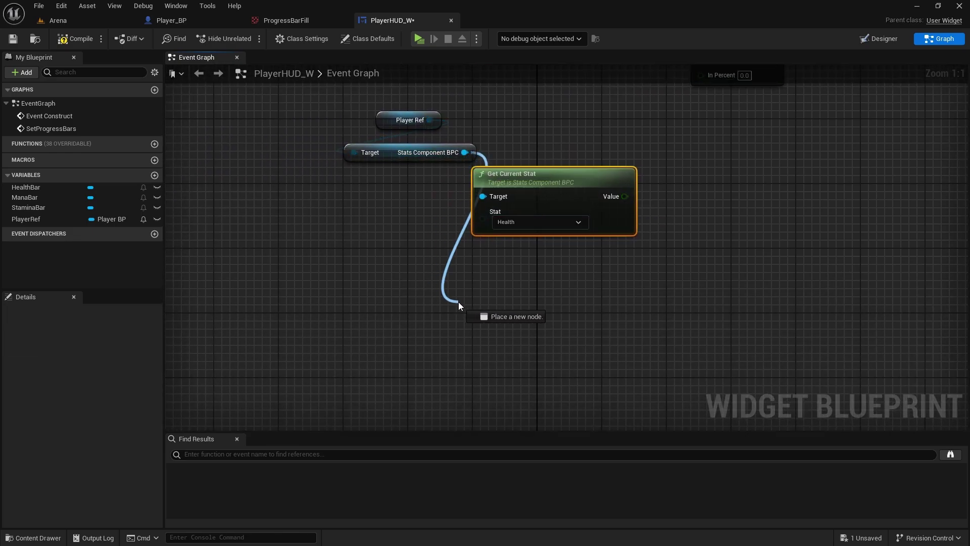
drag(459, 302, 459, 302)
text(get max s)
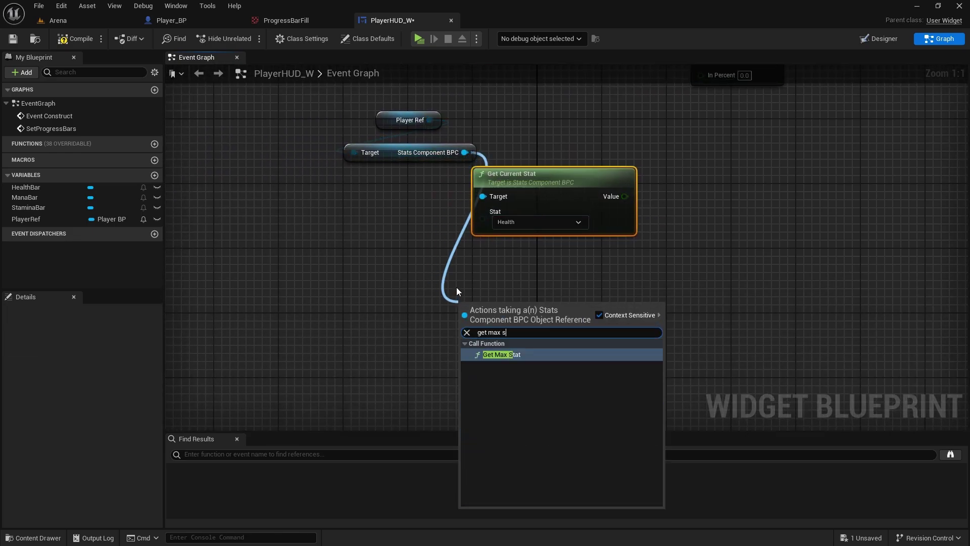
text(ta)
click(517, 353)
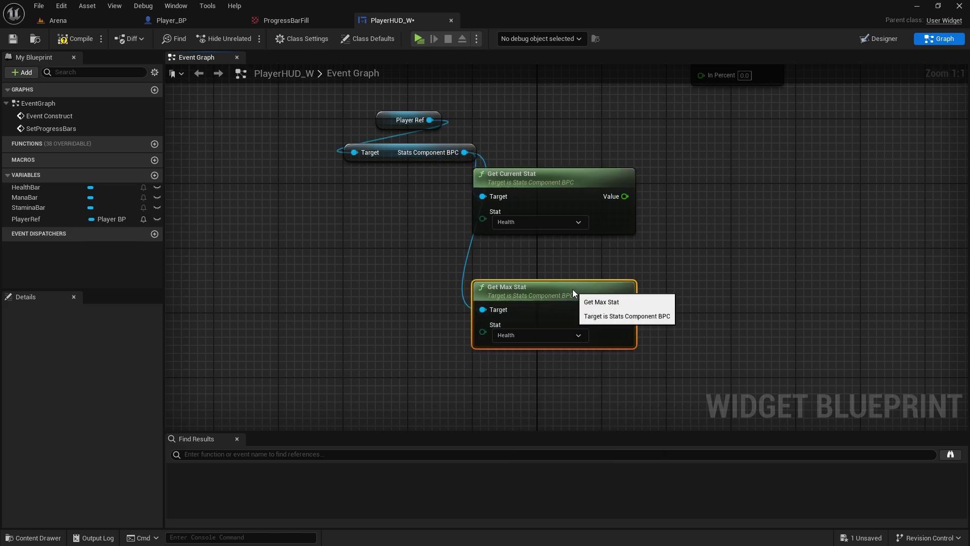
Check the available Stat options, keep Health, and divide the current health value by the maximum with a Divide node.
right_drag(552, 239, 489, 195)
click(480, 178)
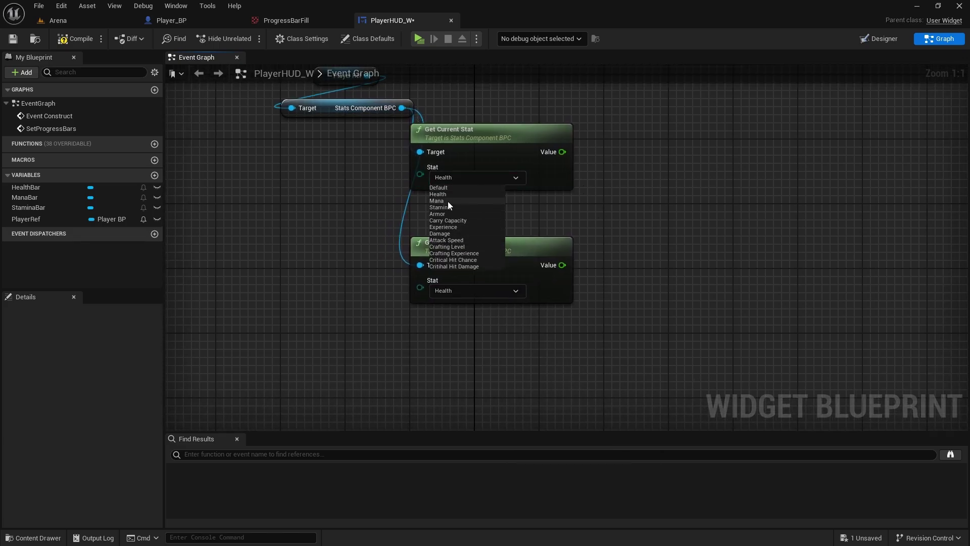
click(590, 228)
right_drag(589, 229, 553, 306)
drag(525, 230, 592, 298)
text(/)
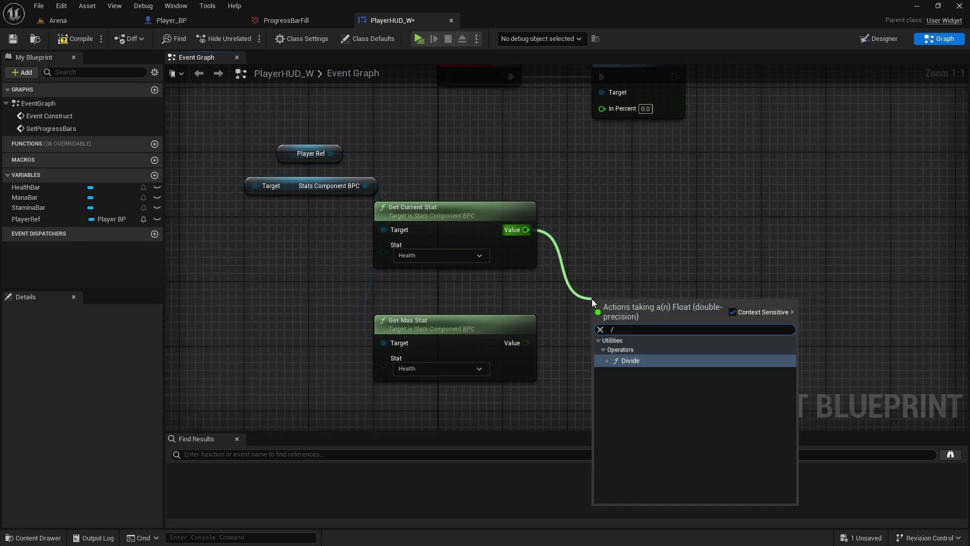
click(606, 357)
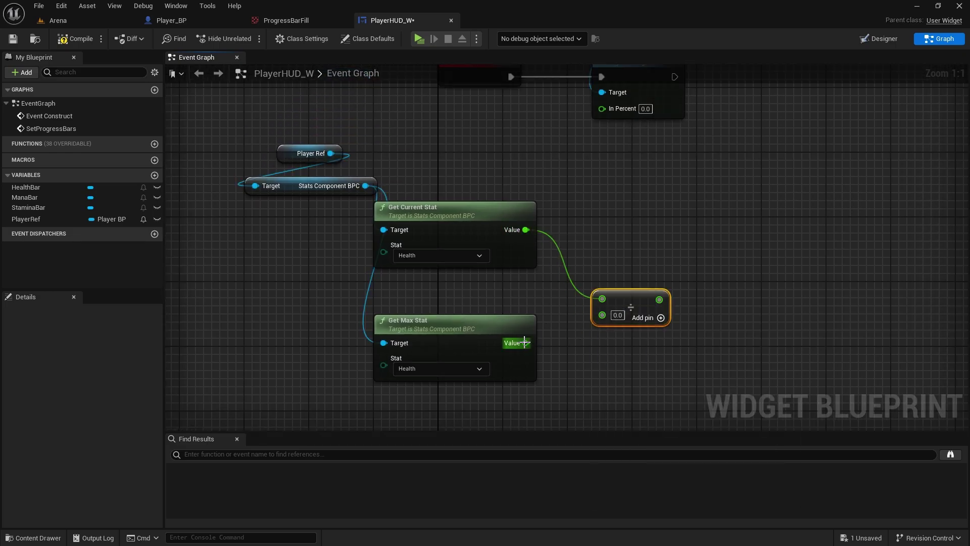
drag(525, 342, 626, 304)
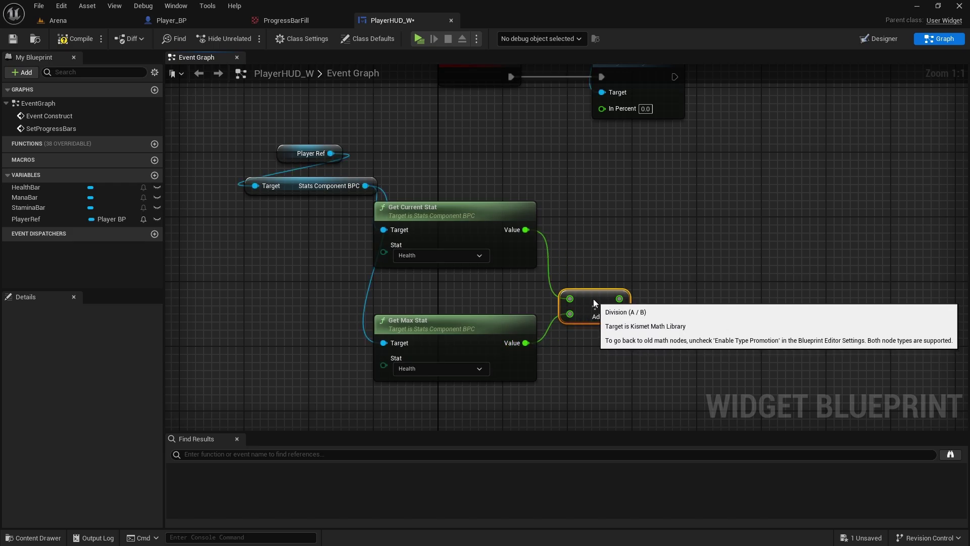
Connect the division result to the In Percent input of the health bar's Set Percent node.
click(654, 249)
right_drag(616, 276, 579, 342)
drag(573, 355, 570, 174)
right_drag(635, 273, 717, 255)
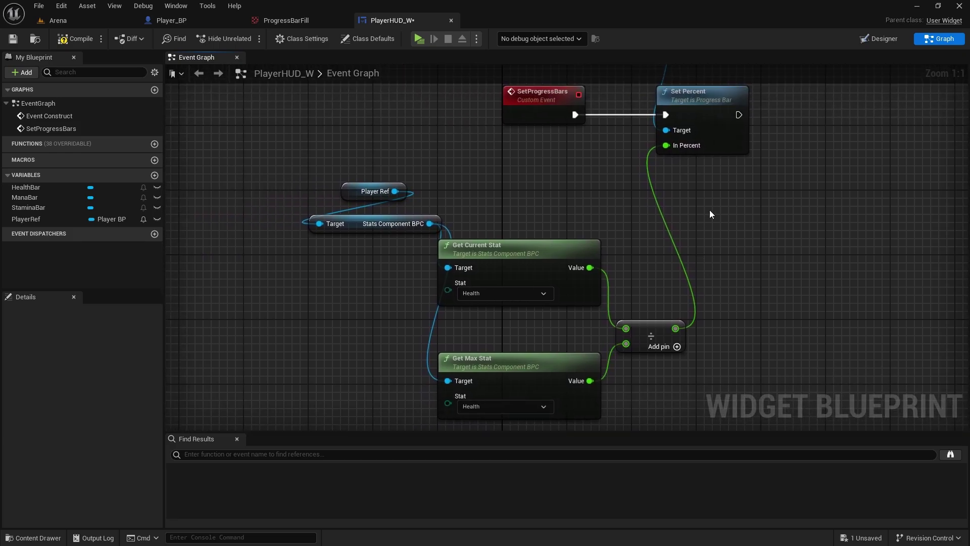
Add a ManaBar reference with its own Set Percent node and chain it after the health bar's Set Percent.
scroll(710, 212, down, 1)
mouse_move(710, 212)
right_down()
mouse_move(569, 242)
mouse_move(652, 234)
mouse_move(519, 307)
right_up()
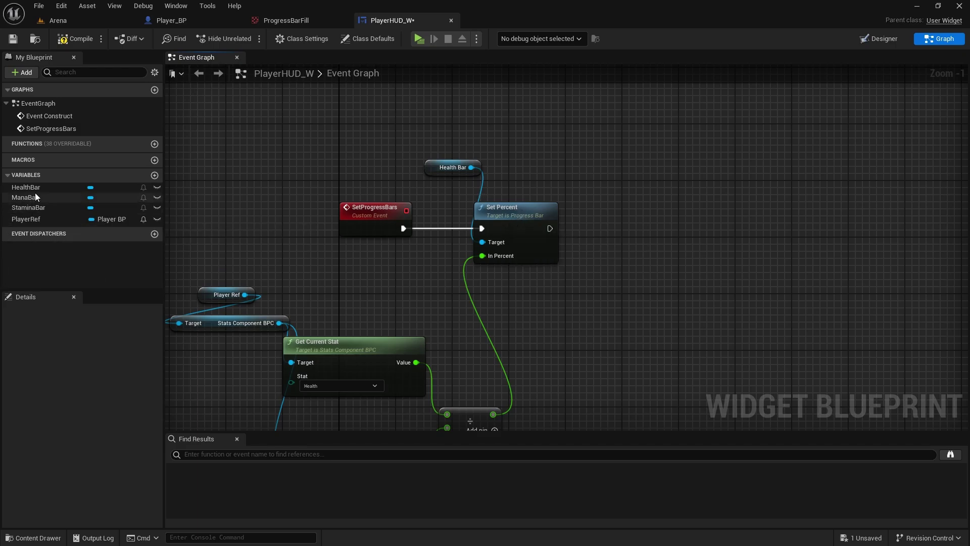
drag(19, 197, 623, 207)
click(626, 177)
text(set perce)
key(Return)
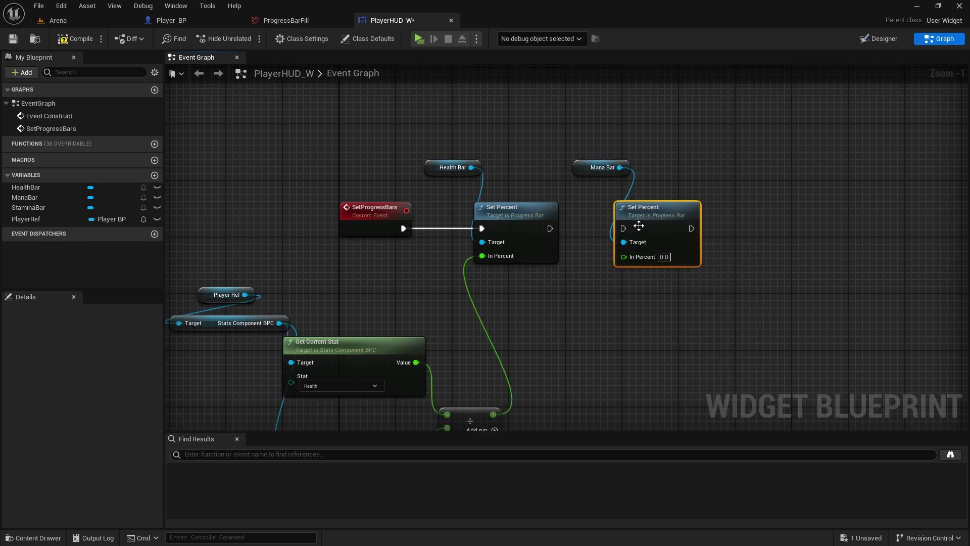
drag(550, 228, 623, 228)
Duplicate the health stat and division nodes and connect the copy's result to the mana bar's In Percent.
right_drag(608, 336, 662, 240)
scroll(609, 258, down, 1)
drag(321, 352, 426, 151)
drag(244, 337, 544, 129)
key(ctrl+v)
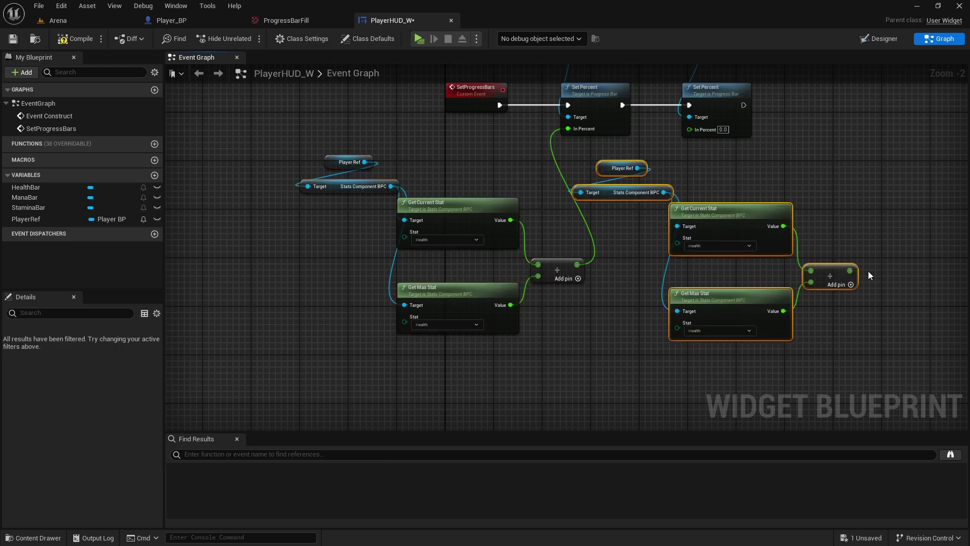
drag(850, 271, 689, 130)
Set the Stat to Mana on both the duplicated Get Current Stat and Get Max Stat nodes.
right_drag(739, 259, 647, 224)
click(624, 210)
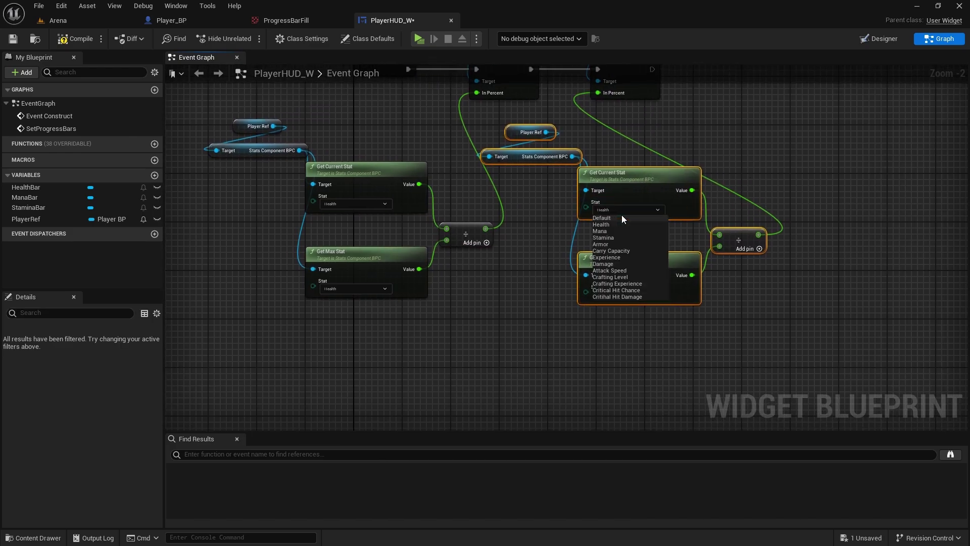
click(605, 231)
scroll(617, 292, up, 1)
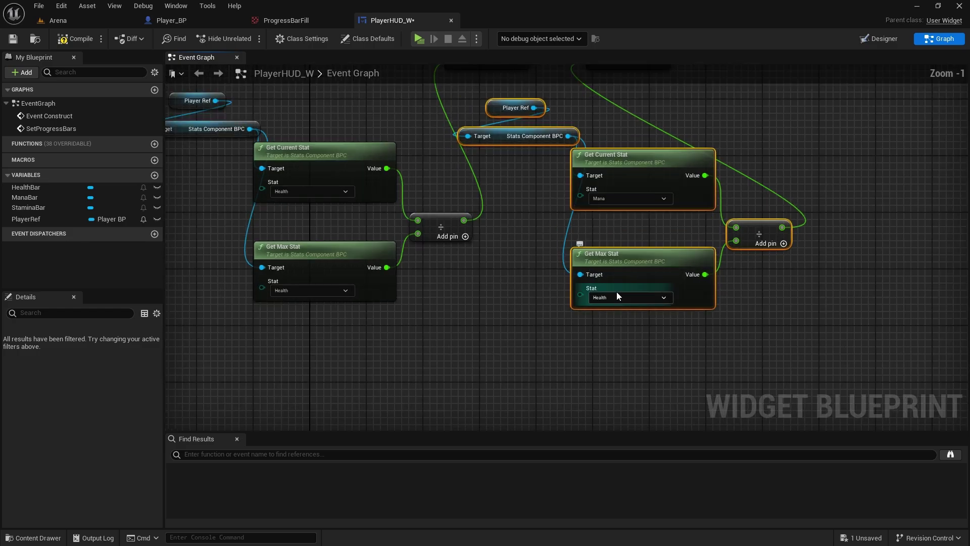
click(618, 297)
click(602, 320)
Paste another copy of the stat and division nodes beside the mana group.
scroll(755, 278, down, 2)
right_drag(769, 289, 645, 333)
click(674, 196)
key(ctrl+v)
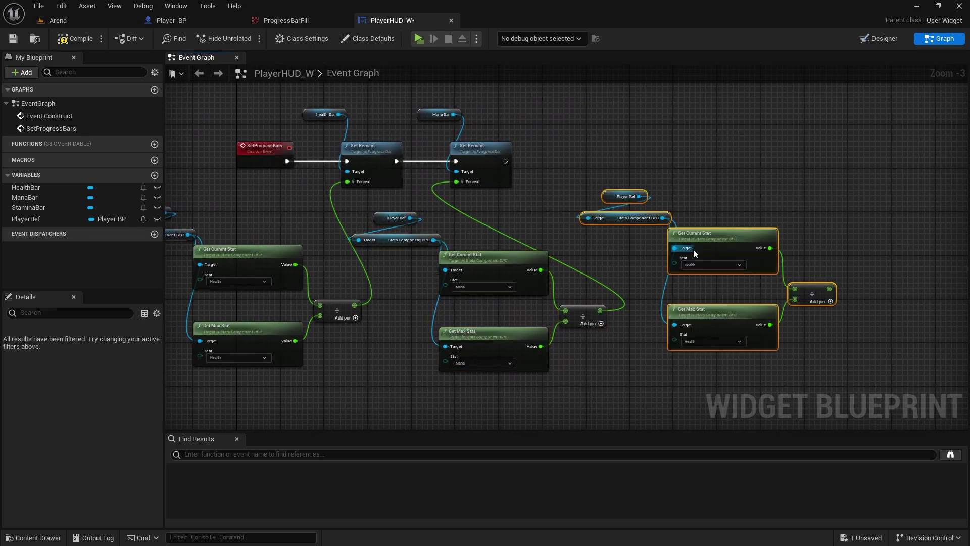
Add a StaminaBar reference with its own Set Percent node, chained after the mana bar's and fed by the third division result.
click(536, 165)
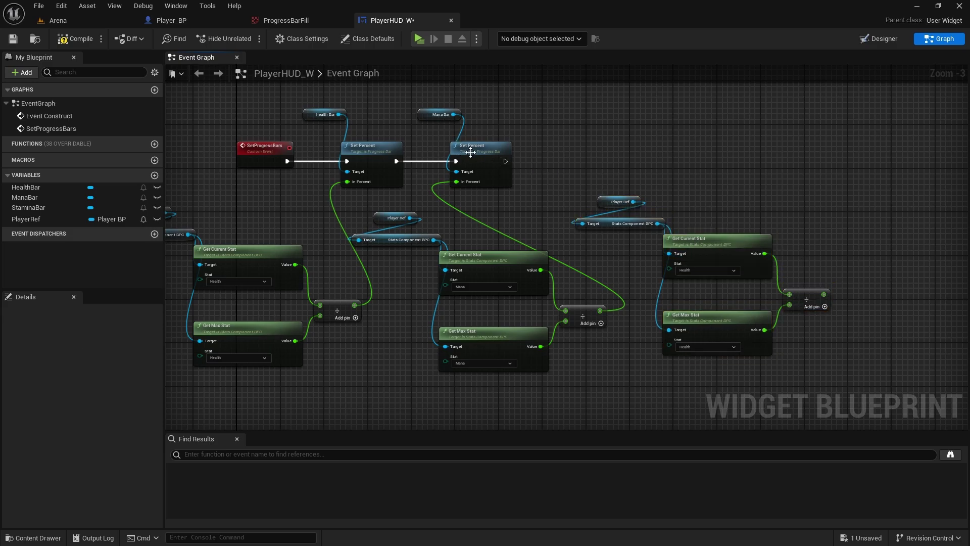
drag(29, 207, 643, 158)
click(614, 117)
text(set perce)
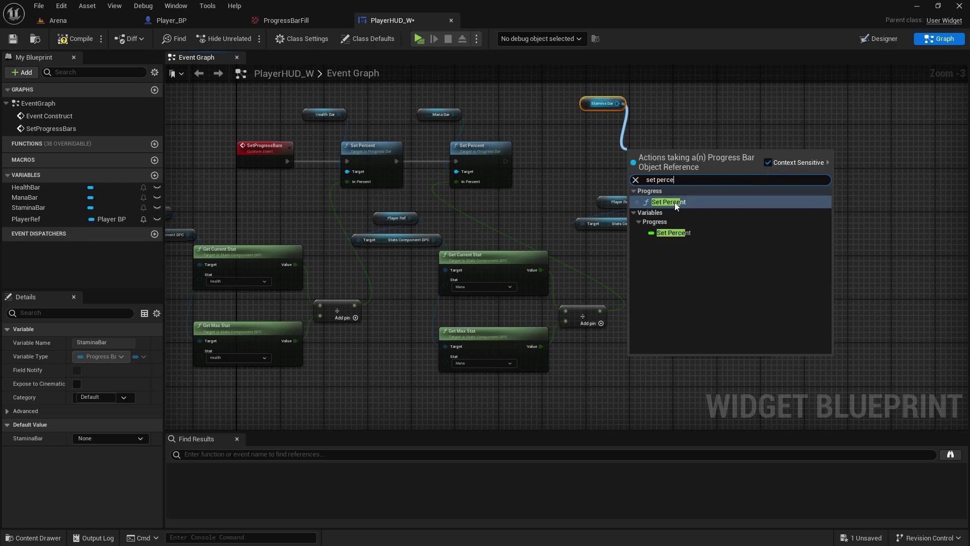
click(677, 205)
drag(657, 154, 679, 145)
drag(505, 161, 654, 162)
mouse_move(822, 297)
mouse_down()
mouse_move(656, 168)
mouse_move(665, 184)
mouse_up()
Set the Stat to Stamina on the third pair of Get Current Stat and Get Max Stat nodes, and save the widget.
click(707, 270)
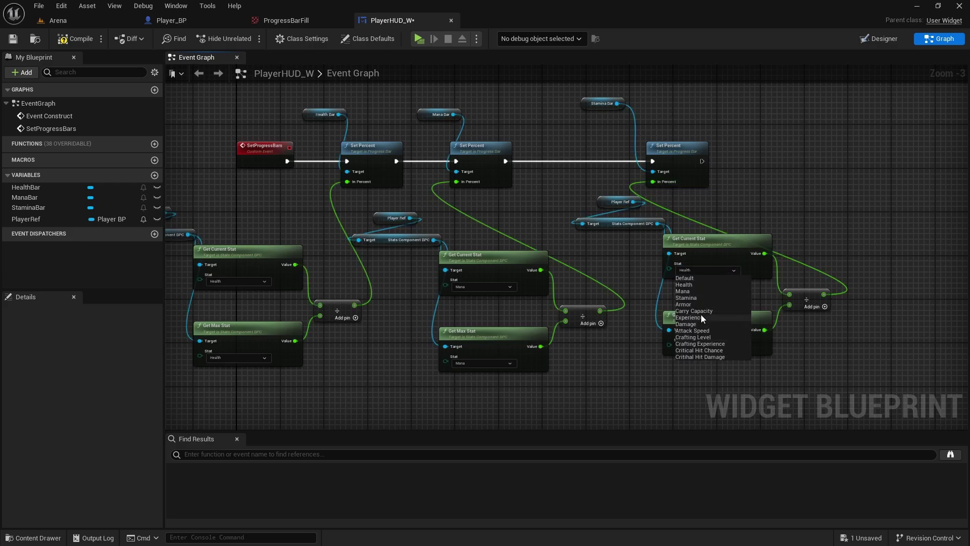
click(692, 298)
click(712, 347)
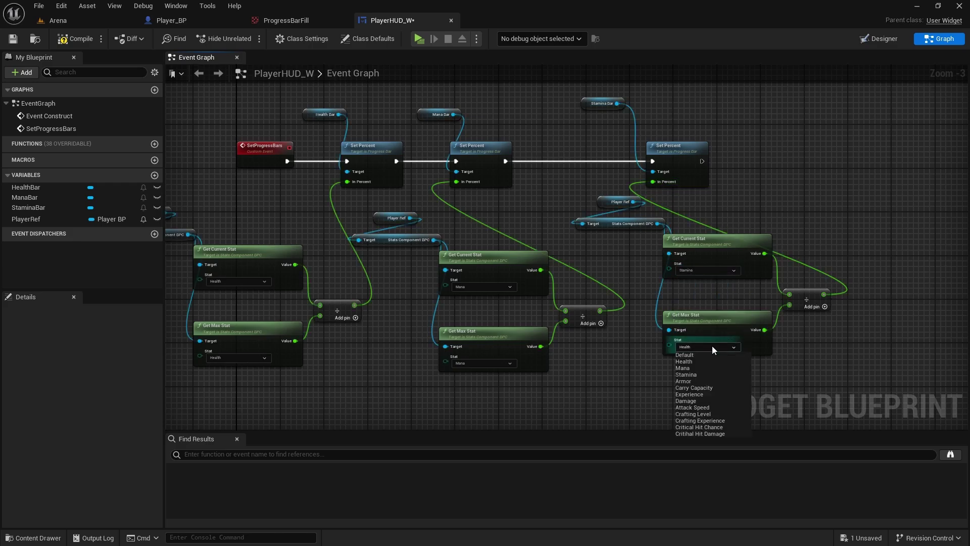
click(686, 374)
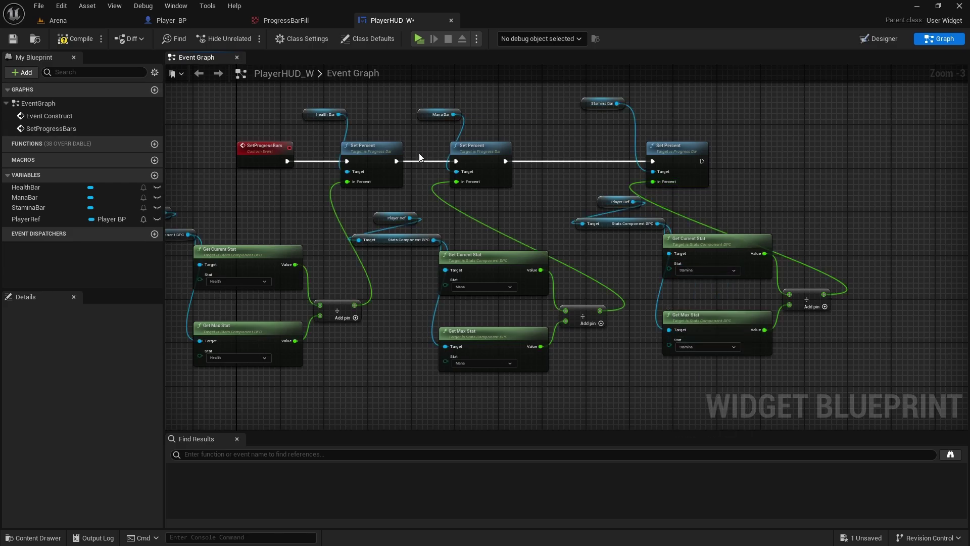
click(13, 42)
In Player_BP, set the Stamina CurrentStat of StatsComponent_BPC to 90.
click(159, 22)
scroll(44, 162, down, 8)
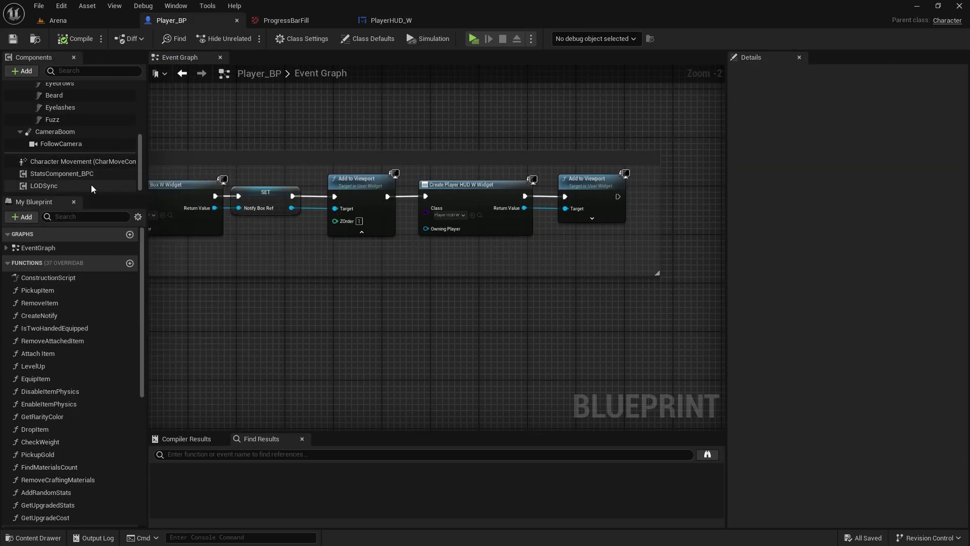
click(62, 174)
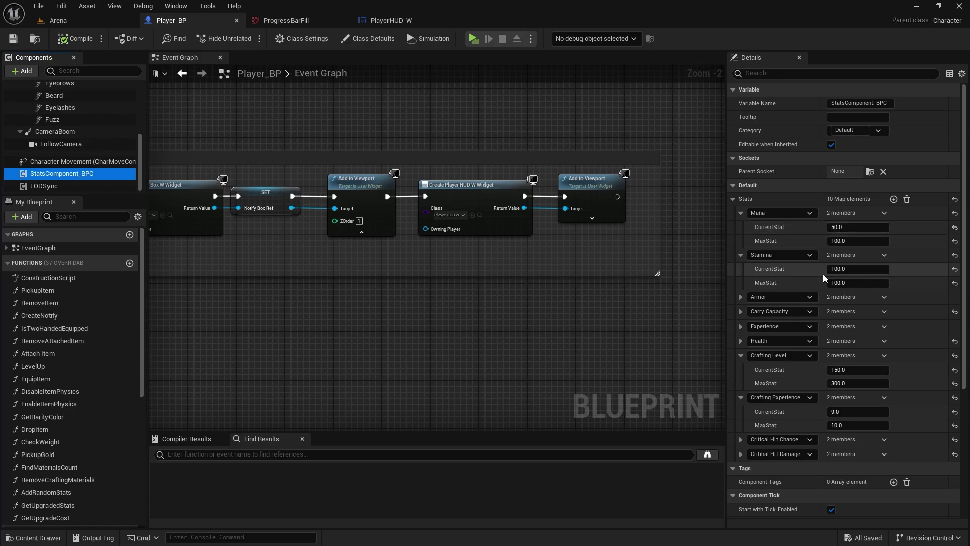
click(842, 269)
text(90)
key(Return)
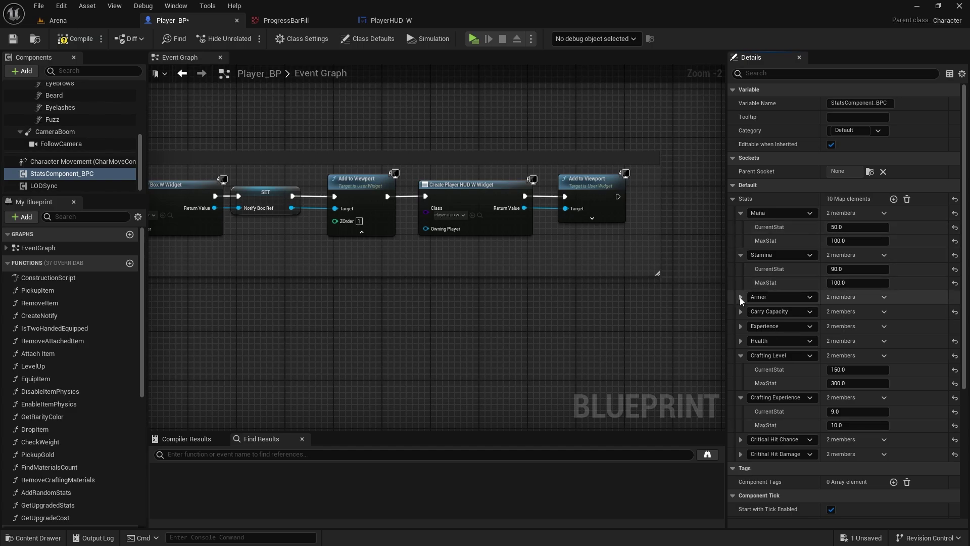
Expand the Health entry in the component's Stats map to check its values, and save Player_BP.
click(749, 342)
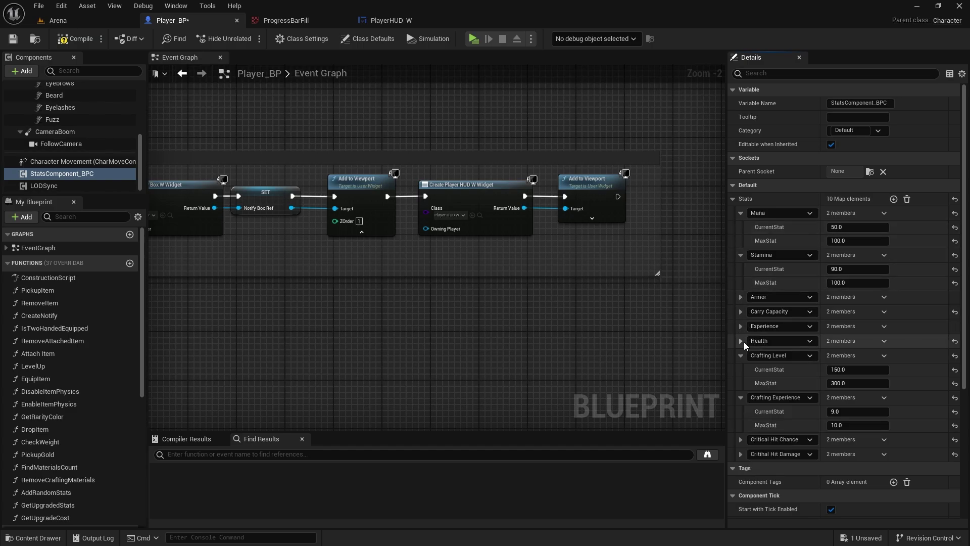
click(741, 342)
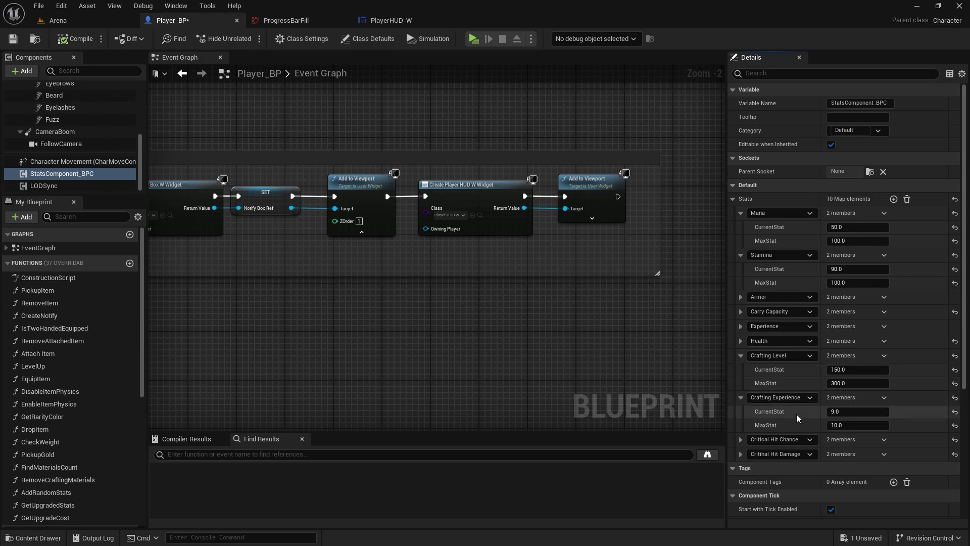
click(741, 341)
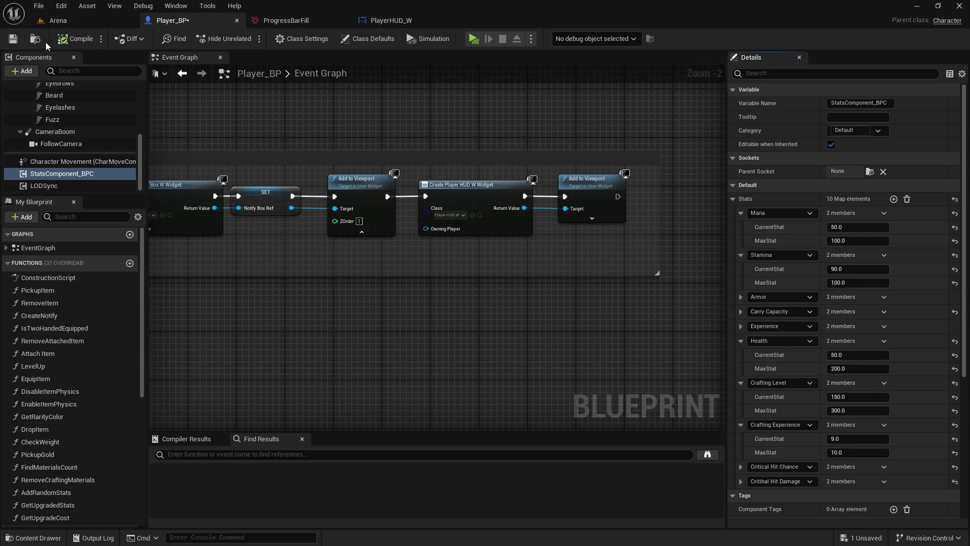
click(15, 39)
Play-test the Arena level, running and jumping with the character to check the health, mana and stamina bars, and end the preview.
click(81, 22)
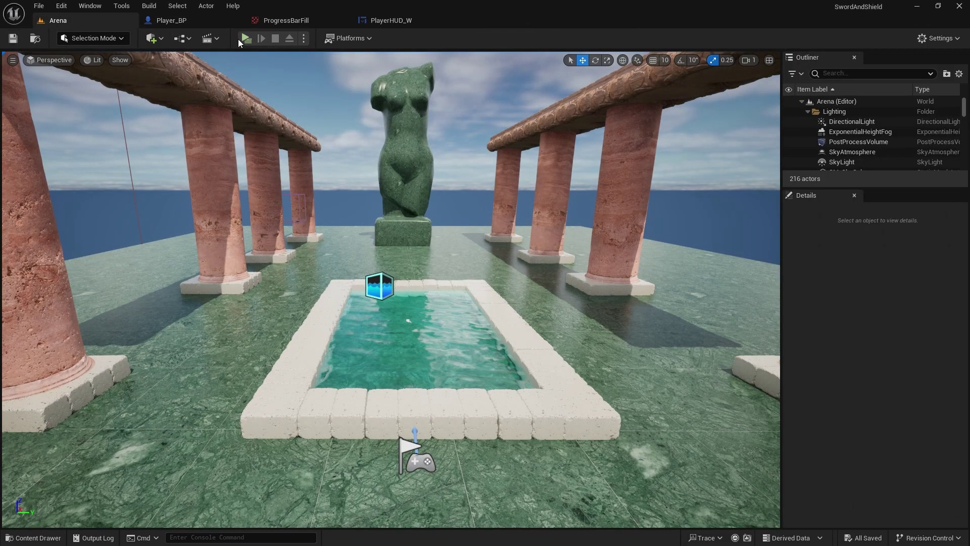
click(246, 39)
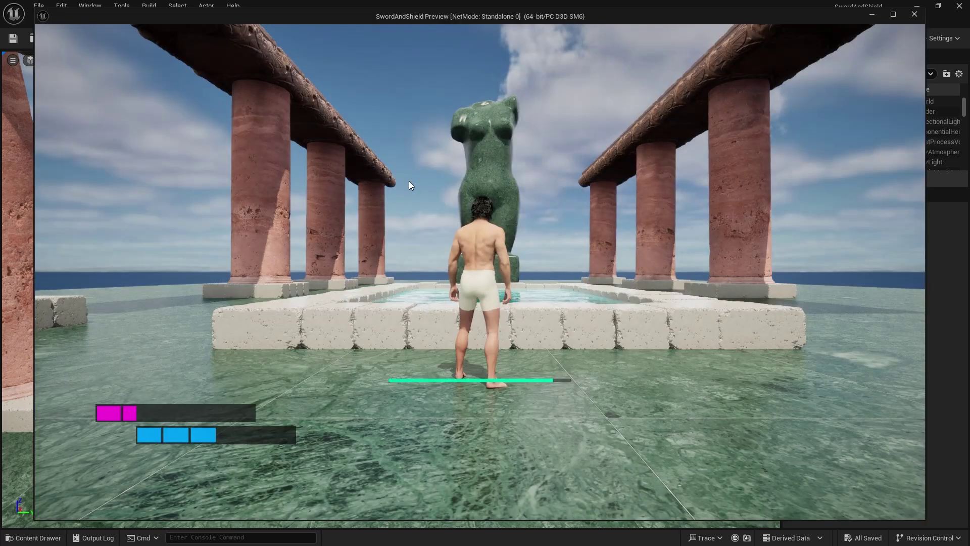
key(w)
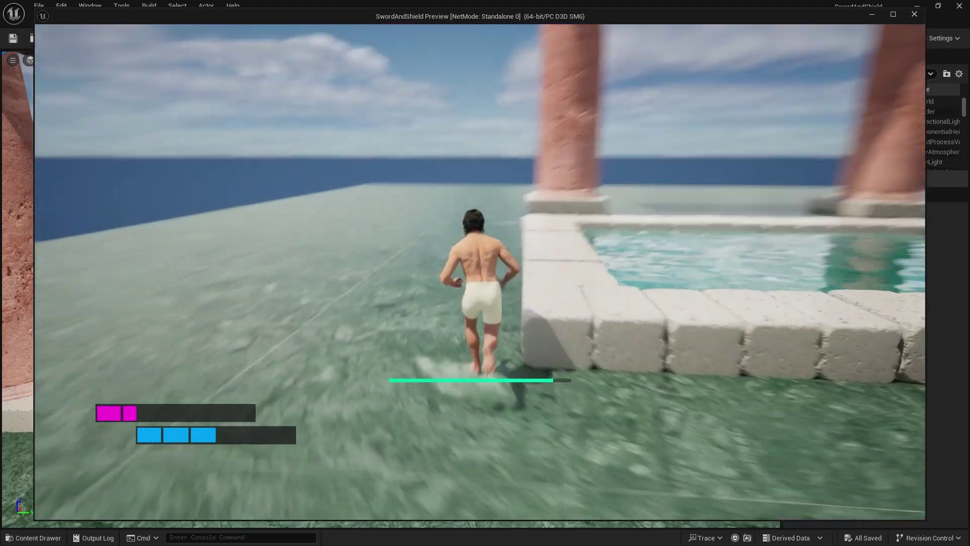
key(space)
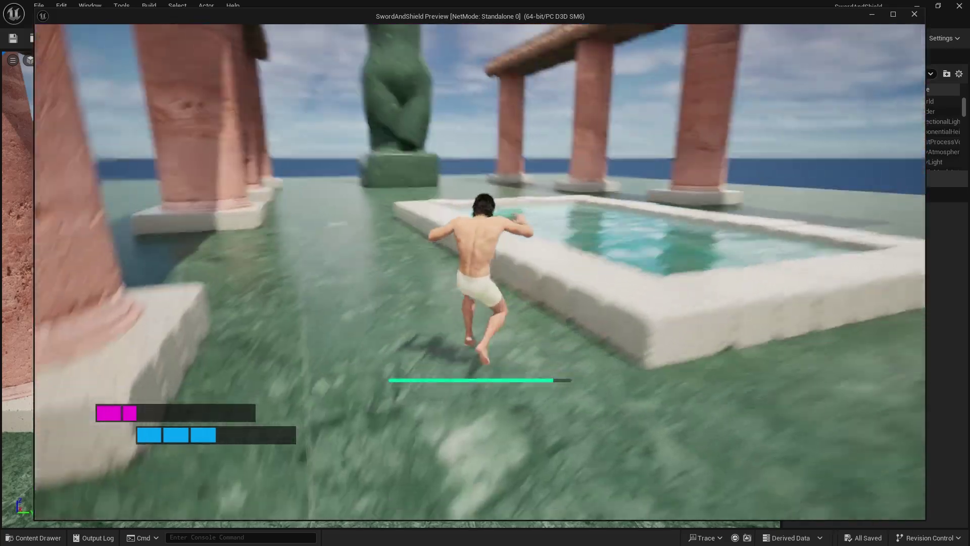
key(space)
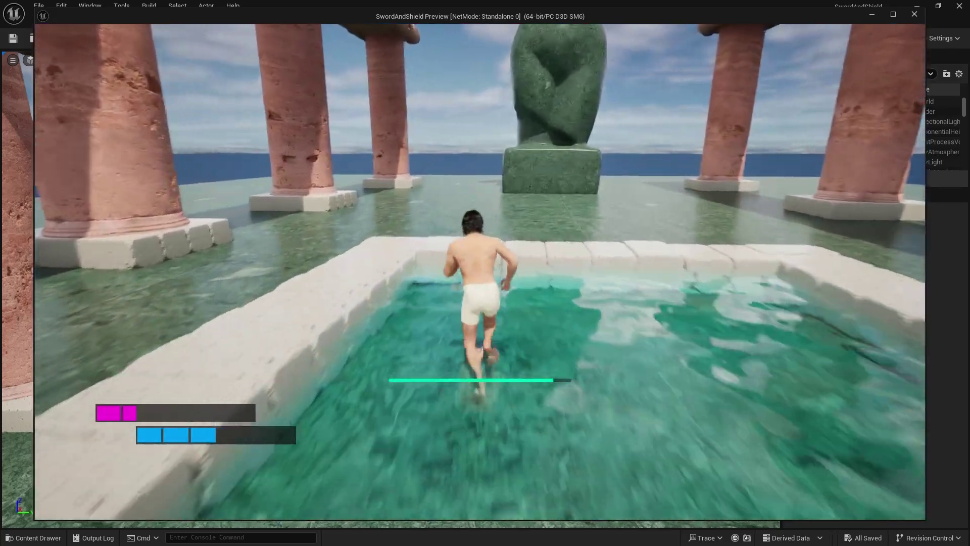
key(space)
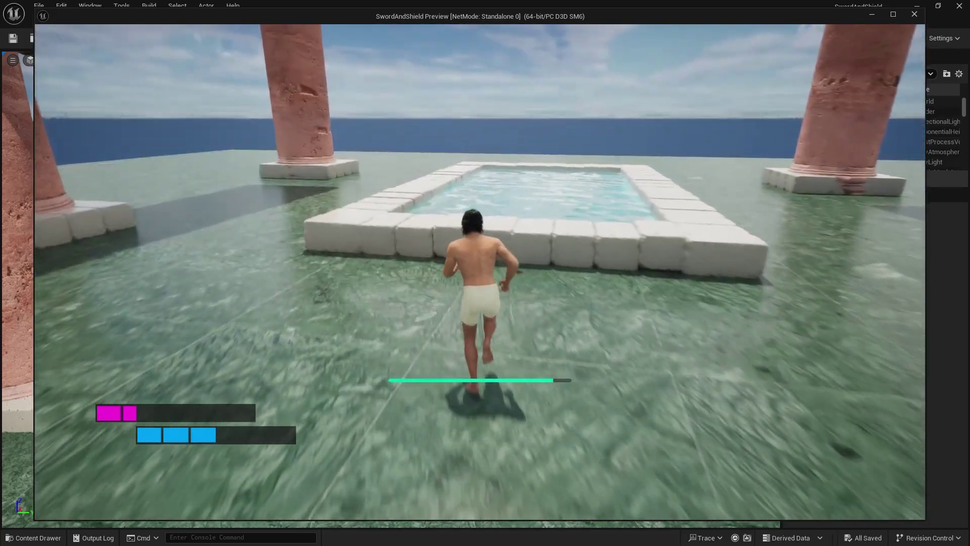
key(a)
key(w)
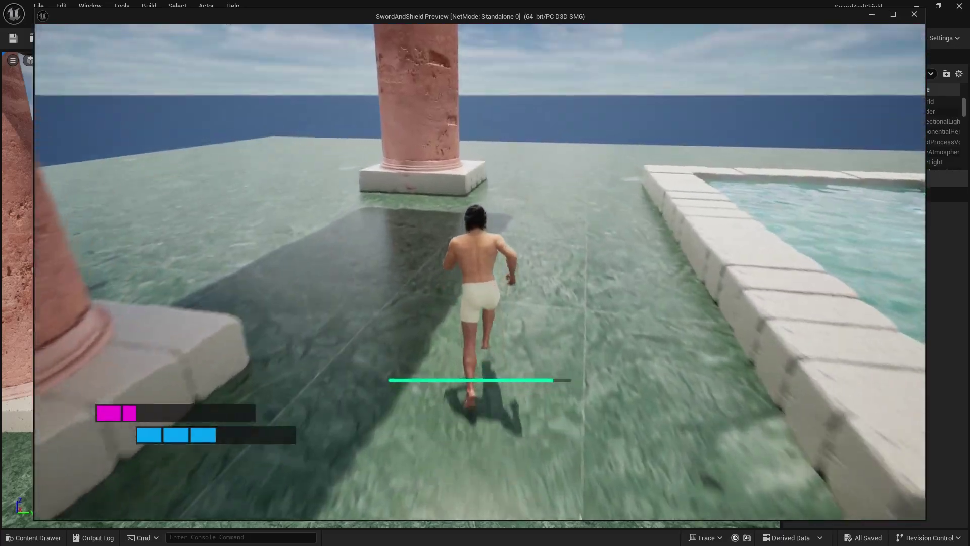
key(Escape)
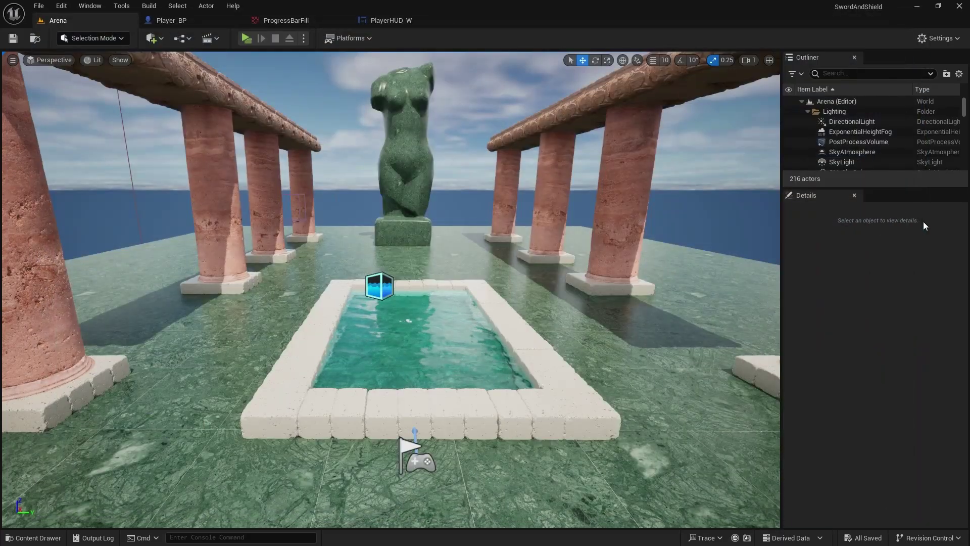